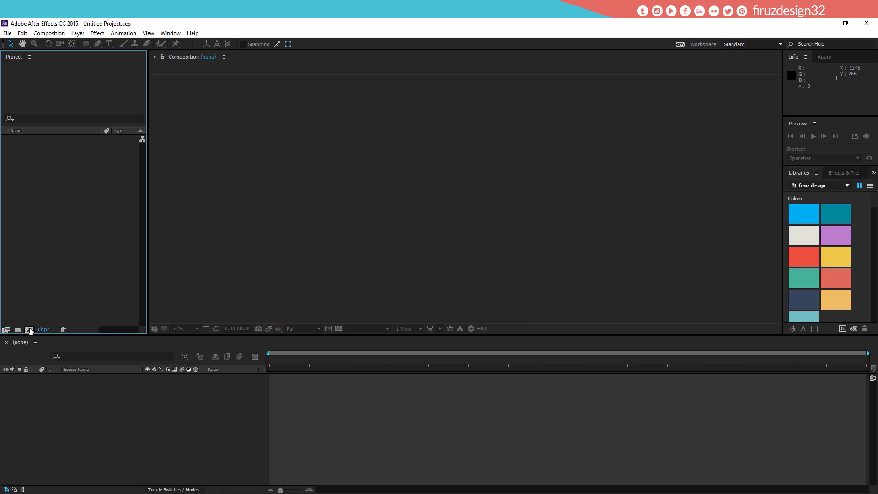
Create a 1280 x 720 composition at 30 frames per second with a black background
{"action": "left_click", "coordinate": [28, 329]}
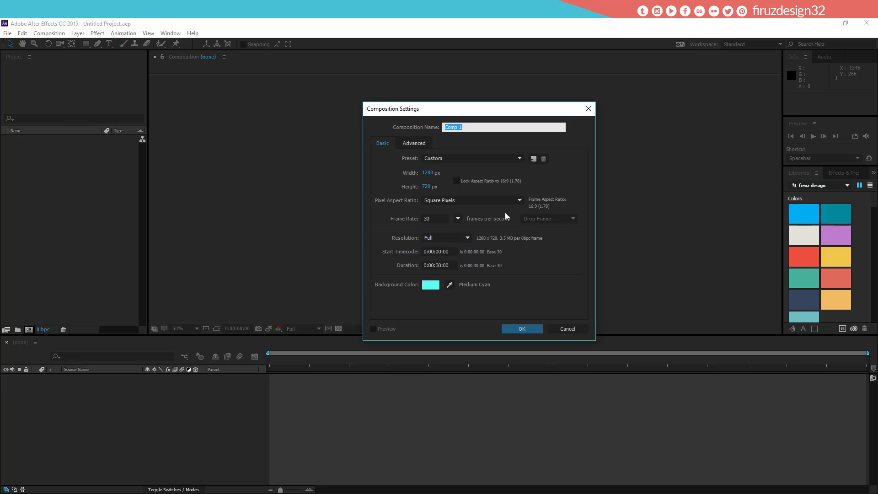
{"action": "left_click", "coordinate": [435, 218]}
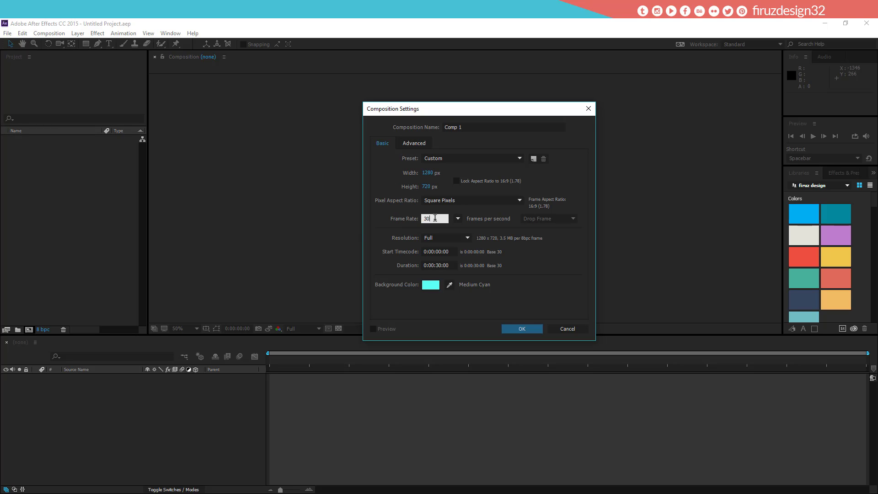
{"action": "left_click", "coordinate": [432, 285]}
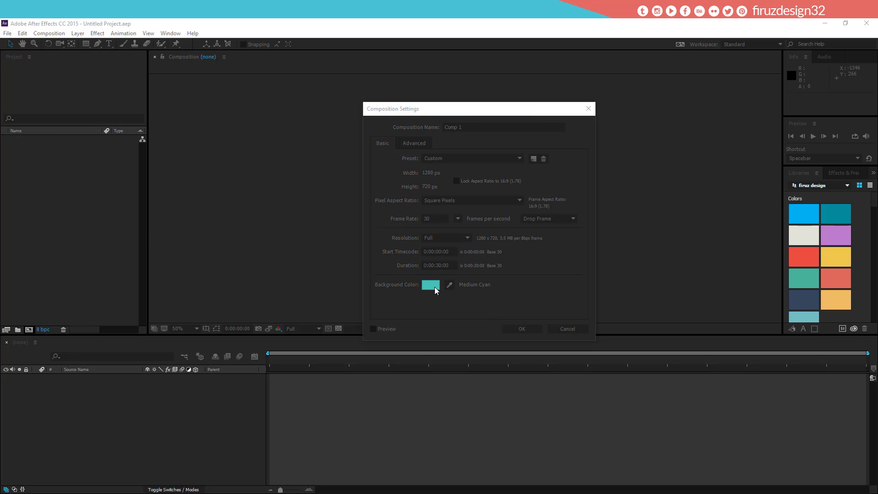
{"action": "left_click_drag", "start_coordinate": [192, 210], "coordinate": [253, 287]}
{"action": "key", "text": "Return"}
{"action": "left_click", "coordinate": [522, 327]}
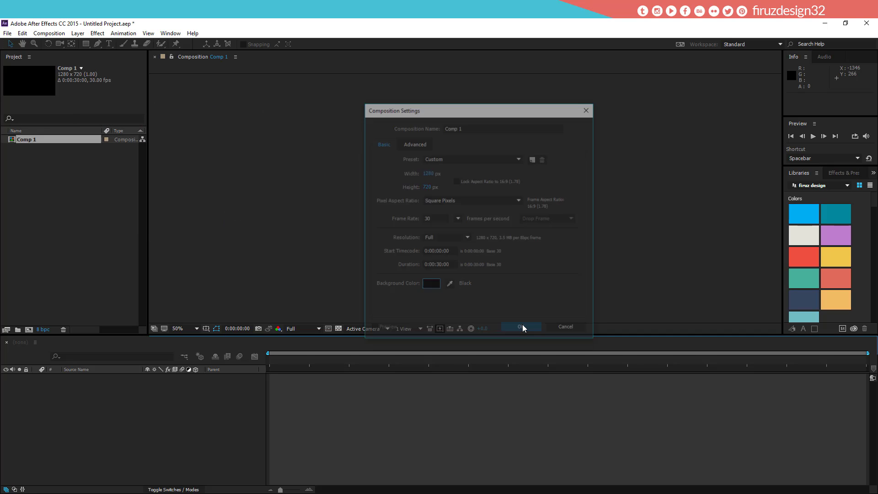
Import the nebula image, download.jpg, the NCS Release video and Recording.m4a from the 13 Effects adjustment folder
{"action": "left_click", "coordinate": [94, 253]}
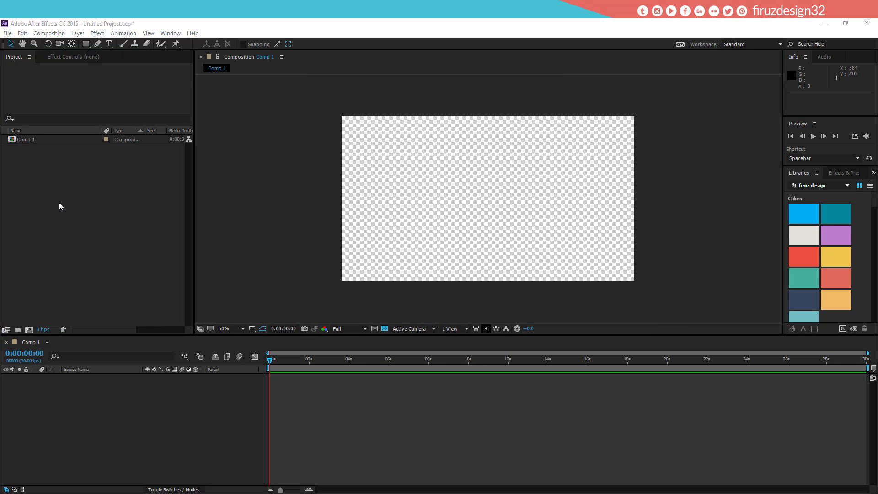
{"action": "double_click", "coordinate": [59, 203]}
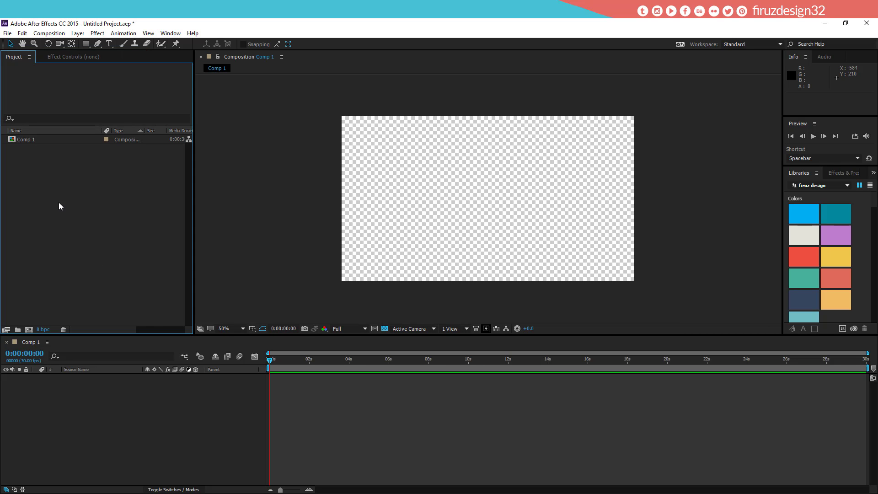
{"action": "left_click_drag", "start_coordinate": [450, 162], "coordinate": [222, 79]}
{"action": "key", "text": "Delete"}
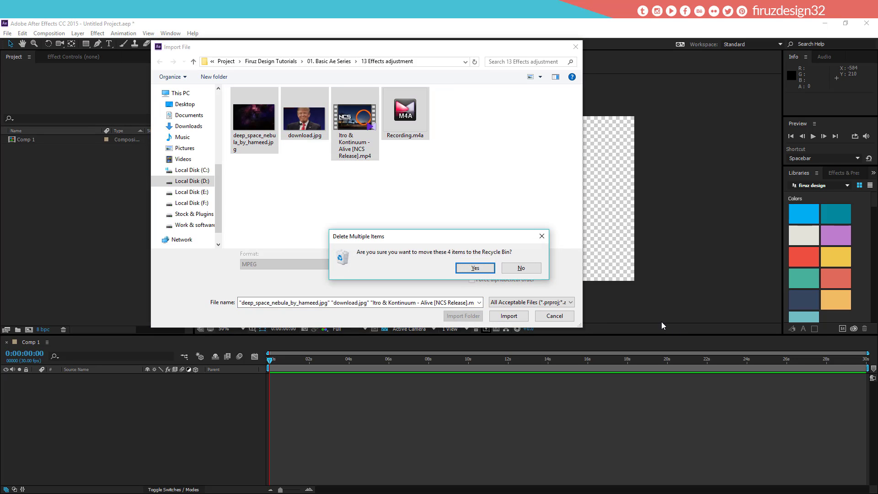
{"action": "left_click", "coordinate": [521, 267]}
{"action": "key", "text": "Return"}
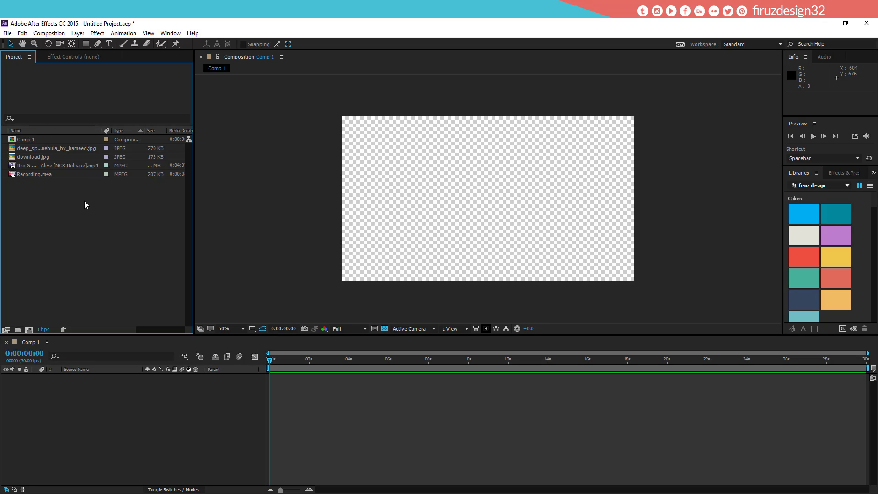
Add the deep space nebula image to Comp 1 and scale it down to about 83%
{"action": "left_click", "coordinate": [40, 167]}
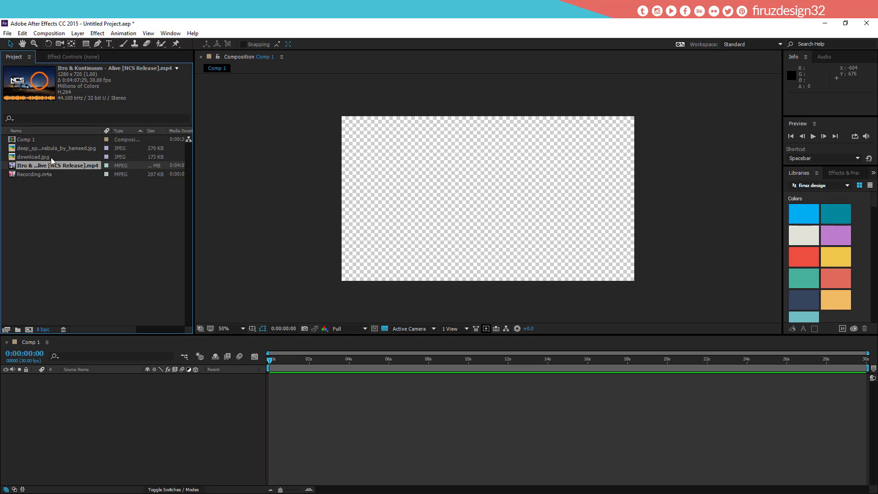
{"action": "left_click", "coordinate": [51, 158]}
{"action": "left_click", "coordinate": [53, 149]}
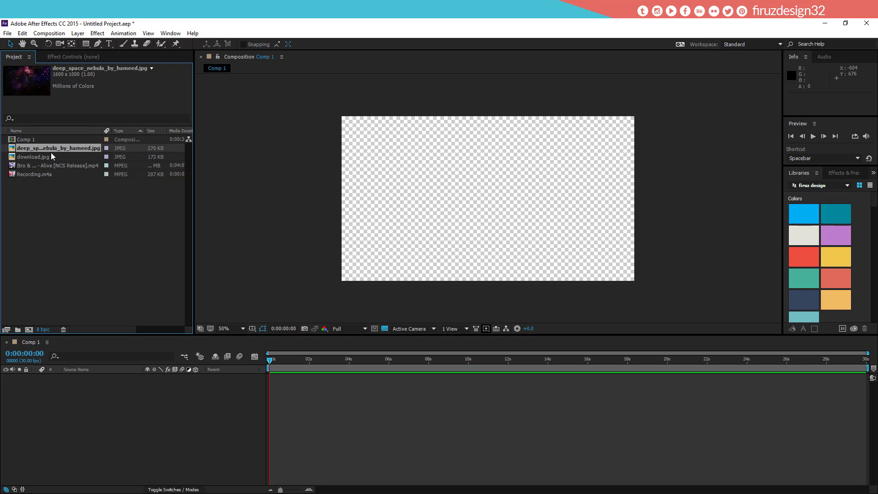
{"action": "left_click", "coordinate": [51, 157]}
{"action": "left_click", "coordinate": [56, 148]}
{"action": "left_click_drag", "start_coordinate": [55, 147], "coordinate": [59, 450]}
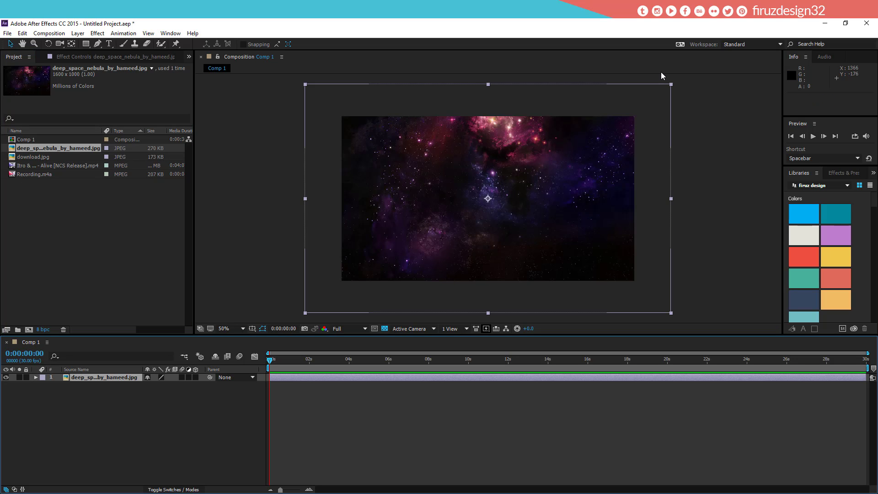
{"action": "left_click_drag", "start_coordinate": [672, 85], "coordinate": [640, 104]}
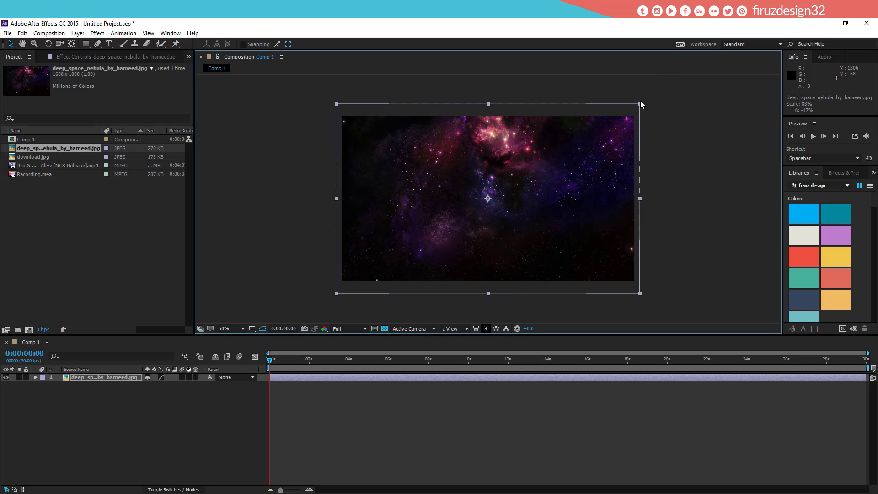
Create a 1280 x 720 solid above the nebula layer and recolor it light red
{"action": "left_click", "coordinate": [169, 423]}
{"action": "key", "text": "ctrl+y"}
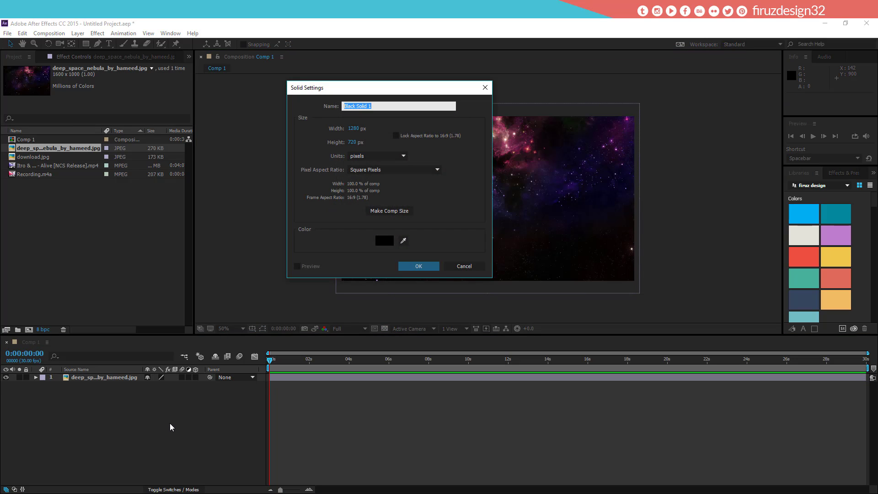
{"action": "key", "text": "Return"}
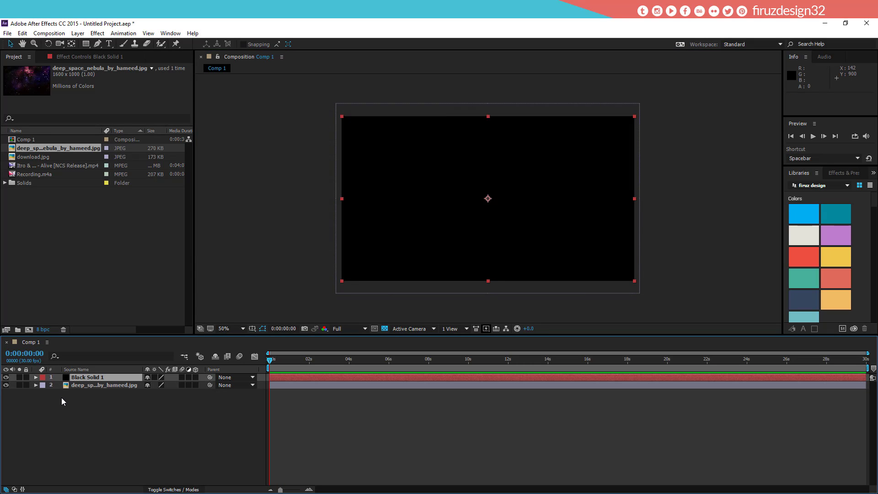
{"action": "key", "text": "ctrl+shift+y"}
{"action": "left_click", "coordinate": [158, 236]}
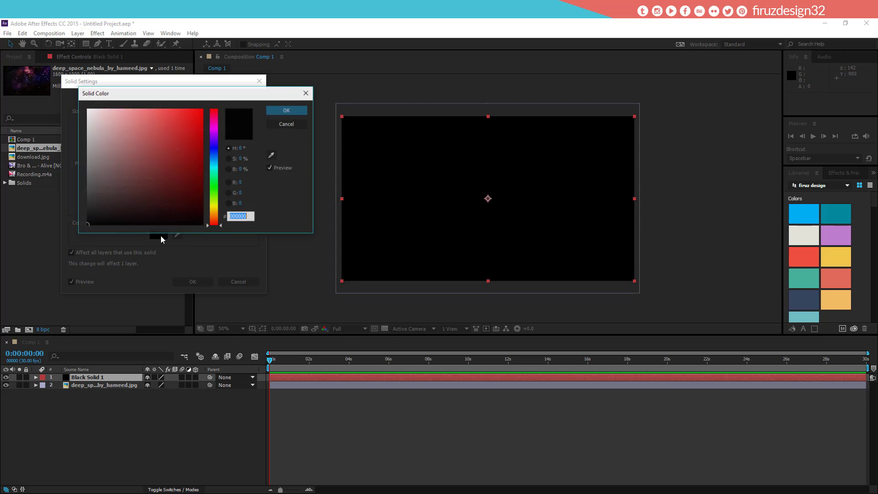
{"action": "left_click_drag", "start_coordinate": [140, 140], "coordinate": [153, 106]}
{"action": "key", "text": "Return"}
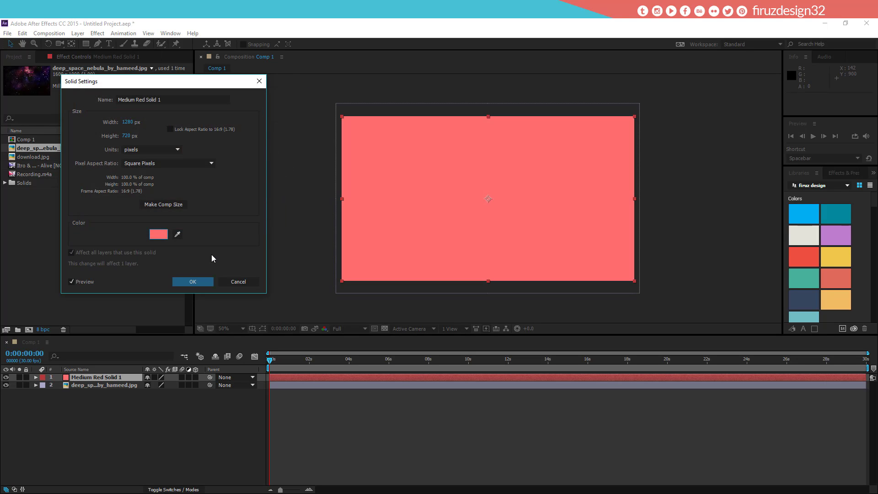
{"action": "key", "text": "Return"}
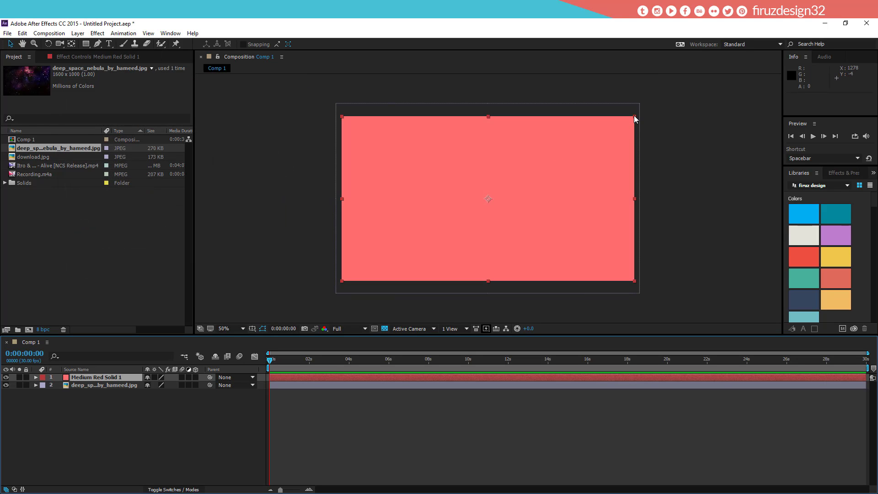
Shrink the red solid to a small rectangle in the centre of the frame and make it an adjustment layer
{"action": "left_click_drag", "start_coordinate": [634, 118], "coordinate": [524, 171]}
{"action": "left_click", "coordinate": [178, 435]}
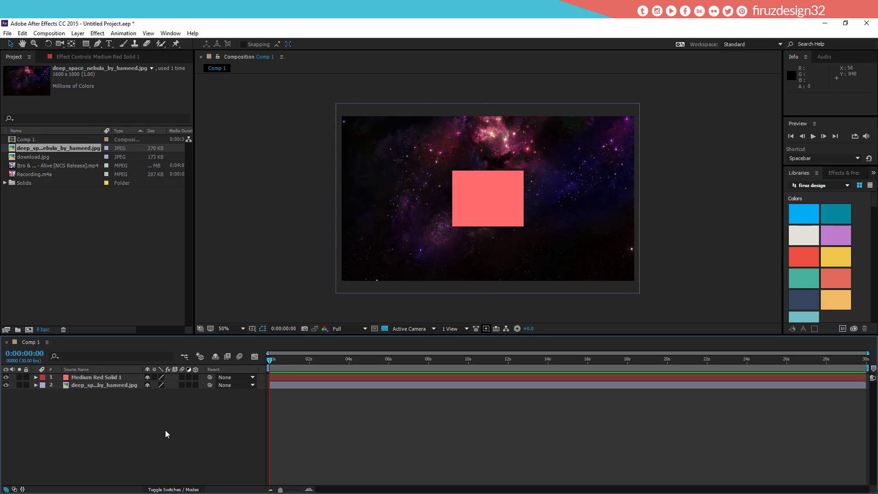
{"action": "left_click", "coordinate": [195, 377]}
{"action": "left_click", "coordinate": [188, 377]}
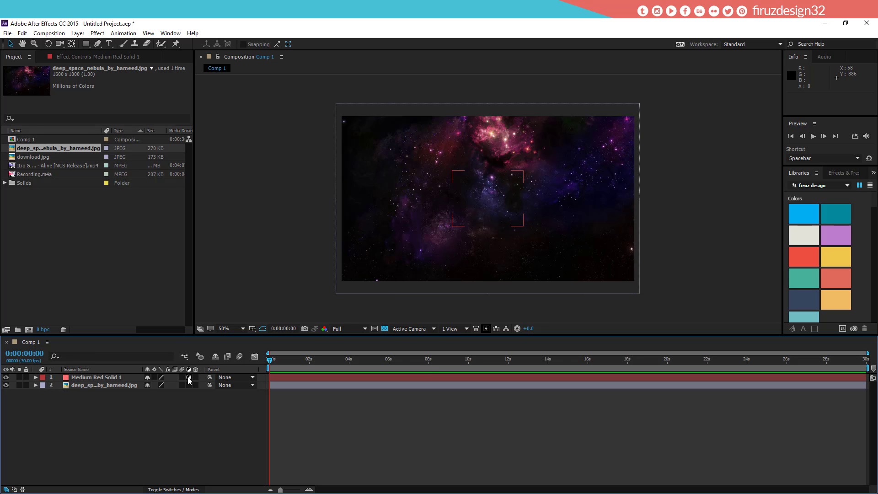
Find the Transform distort effect by searching for "transf" and apply it to the adjustment layer
{"action": "left_click", "coordinate": [498, 204]}
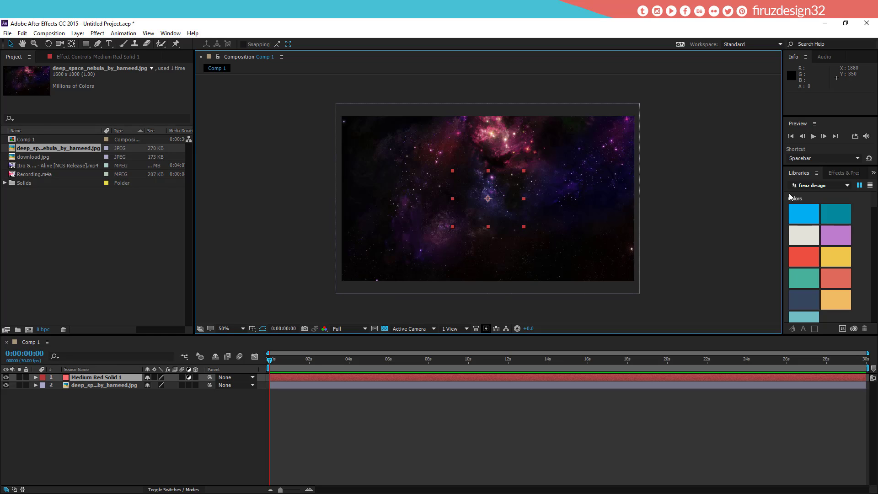
{"action": "left_click", "coordinate": [842, 173]}
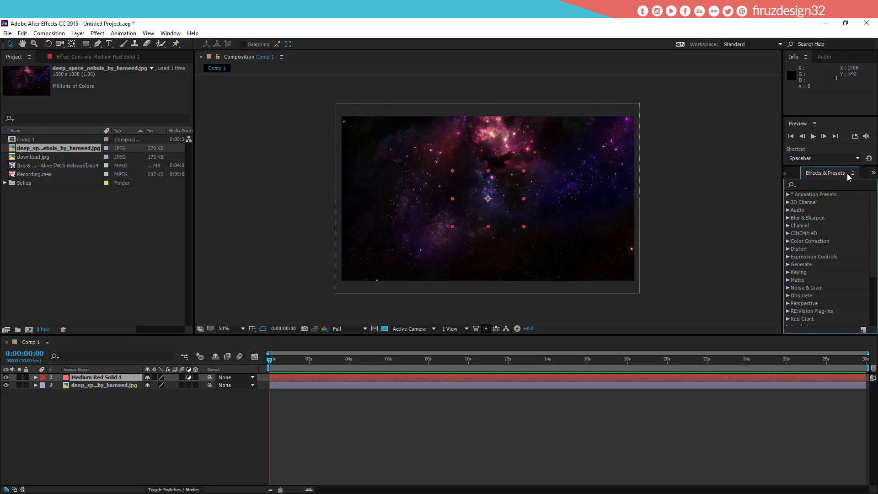
{"action": "left_click", "coordinate": [835, 184]}
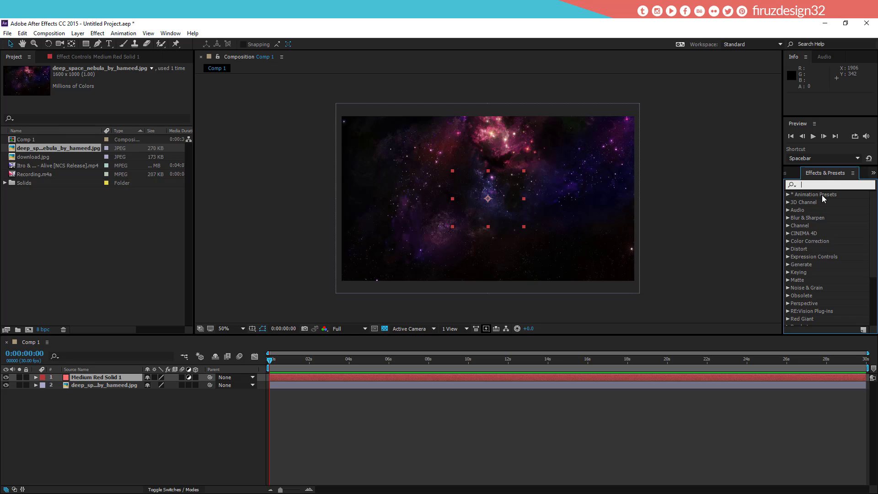
{"action": "type", "text": "trans"}
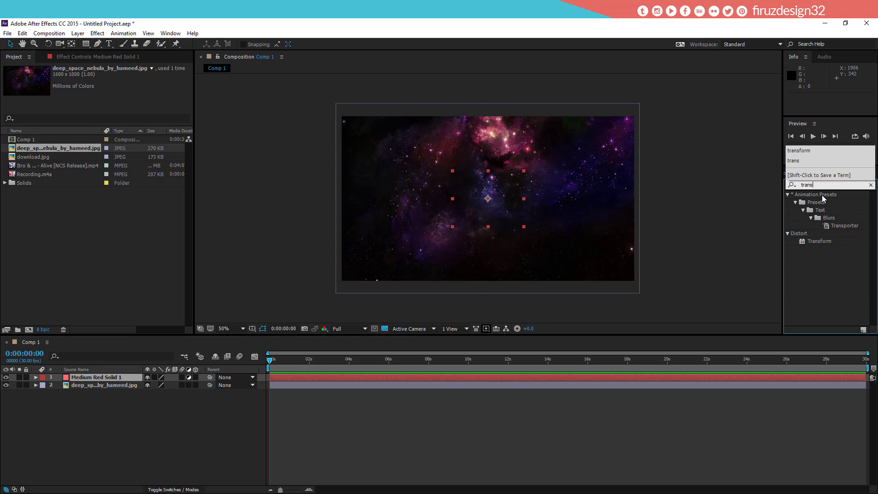
{"action": "type", "text": "f"}
{"action": "double_click", "coordinate": [814, 203]}
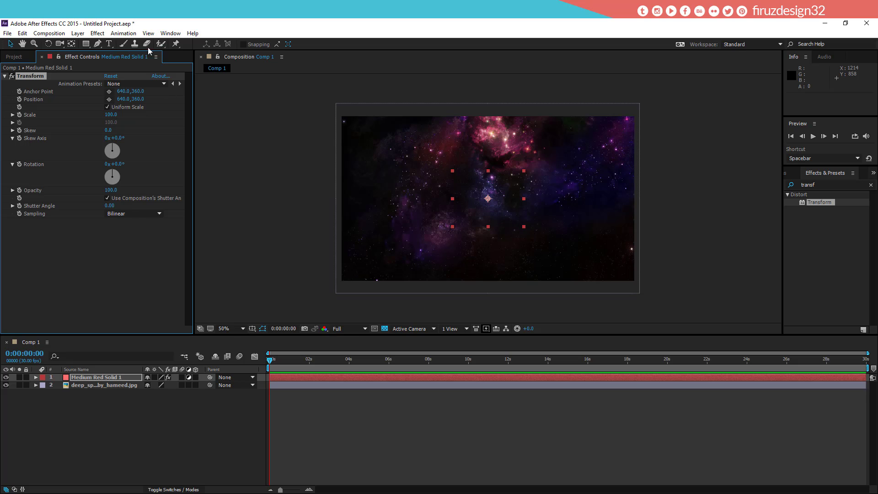
Set the Transform effect's Scale on the adjustment layer to 174
{"action": "left_click", "coordinate": [171, 34]}
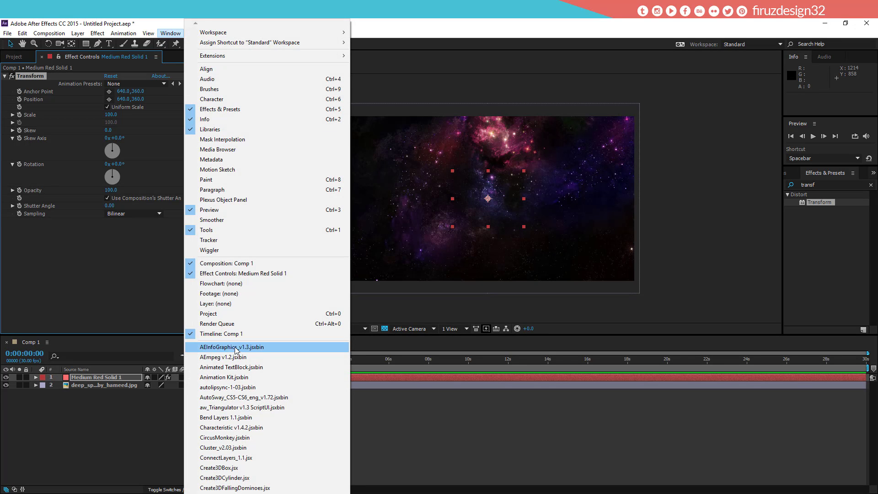
{"action": "left_click", "coordinate": [88, 278]}
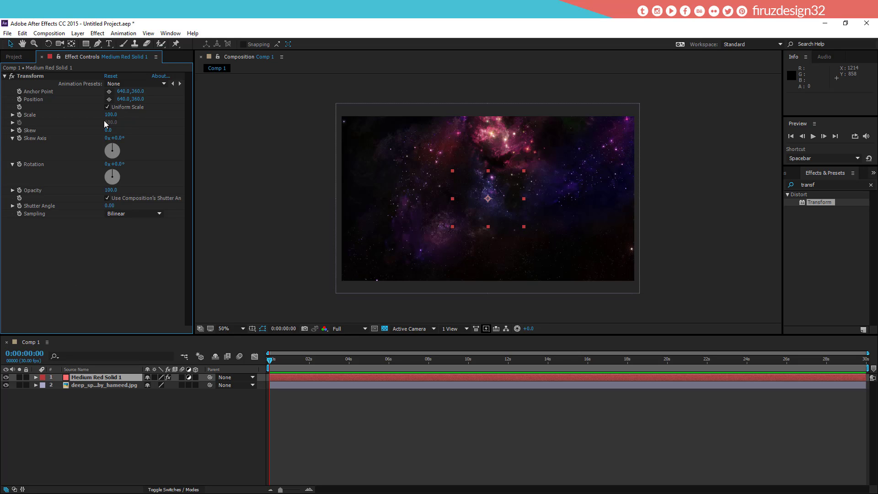
{"action": "left_click_drag", "start_coordinate": [108, 120], "coordinate": [142, 120]}
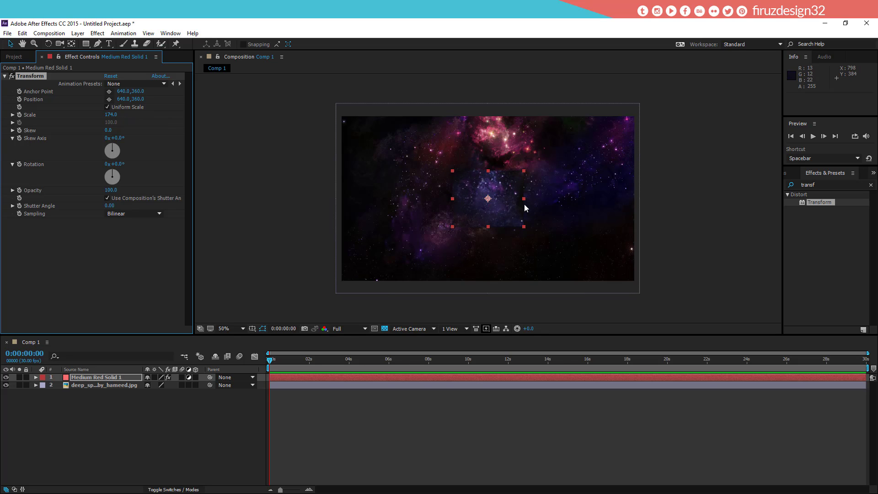
Enlarge the adjustment layer to about 66% by 82%, then shrink it again and move it slightly below and left of the centre
{"action": "left_click", "coordinate": [136, 376]}
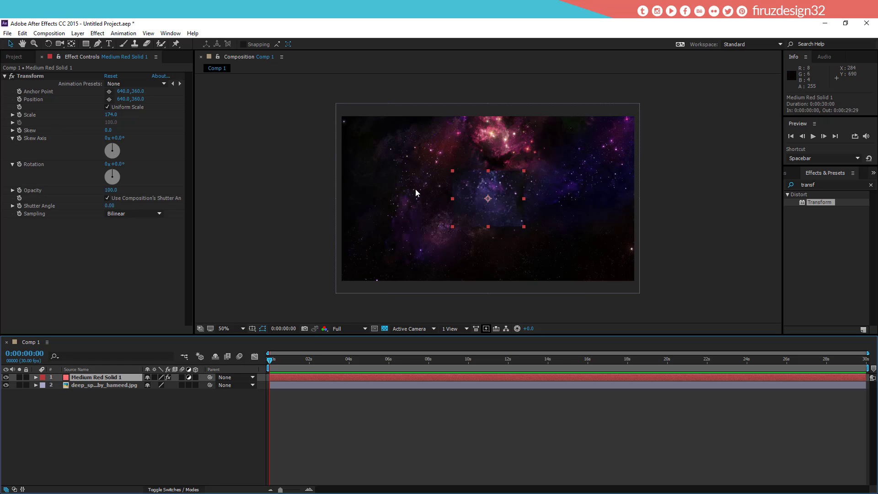
{"action": "left_click_drag", "start_coordinate": [524, 227], "coordinate": [584, 266]}
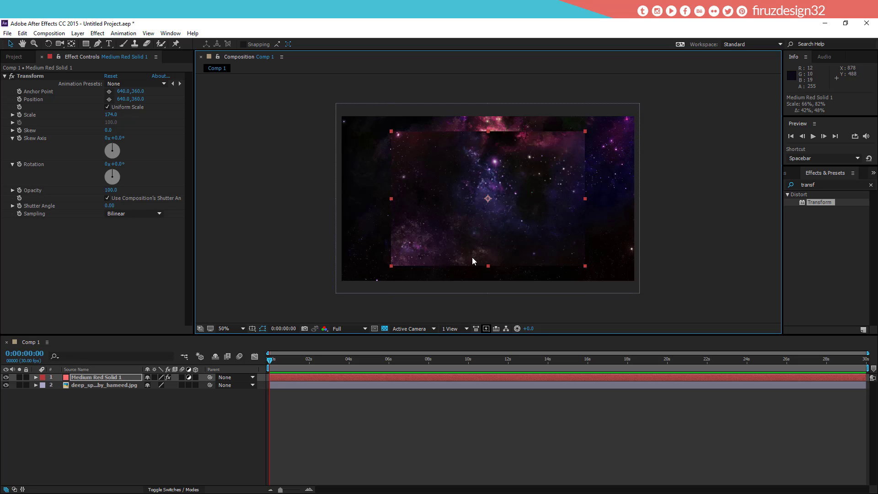
{"action": "left_click_drag", "start_coordinate": [585, 134], "coordinate": [522, 203]}
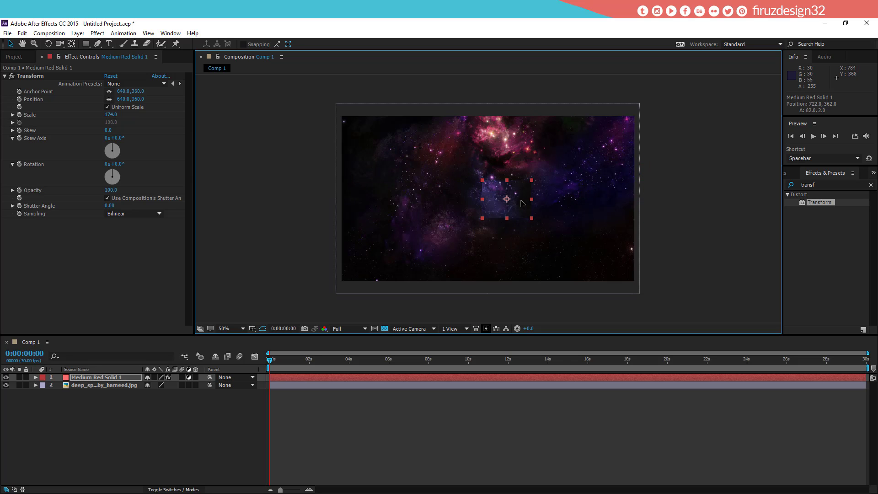
{"action": "left_click", "coordinate": [106, 387]}
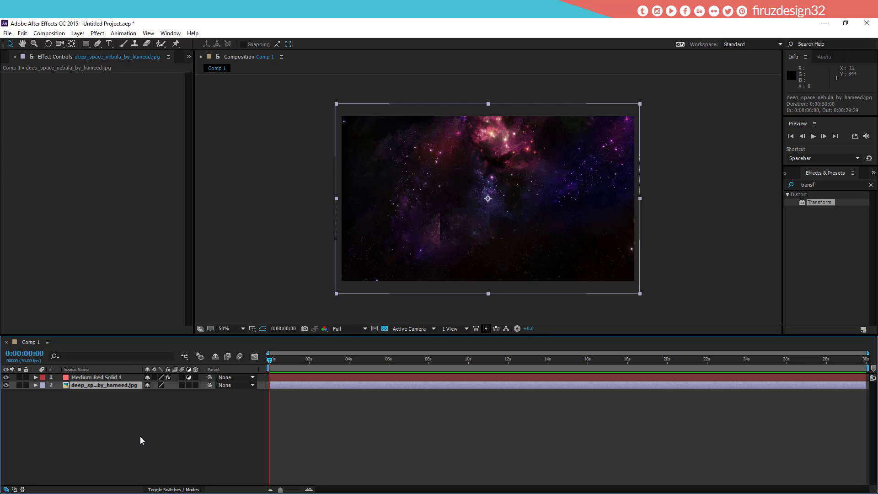
{"action": "left_click", "coordinate": [121, 379]}
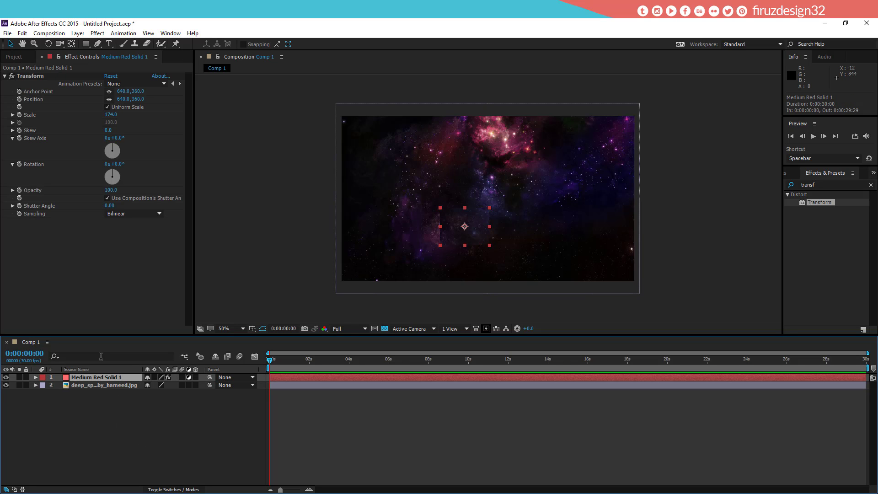
{"action": "left_click", "coordinate": [116, 386]}
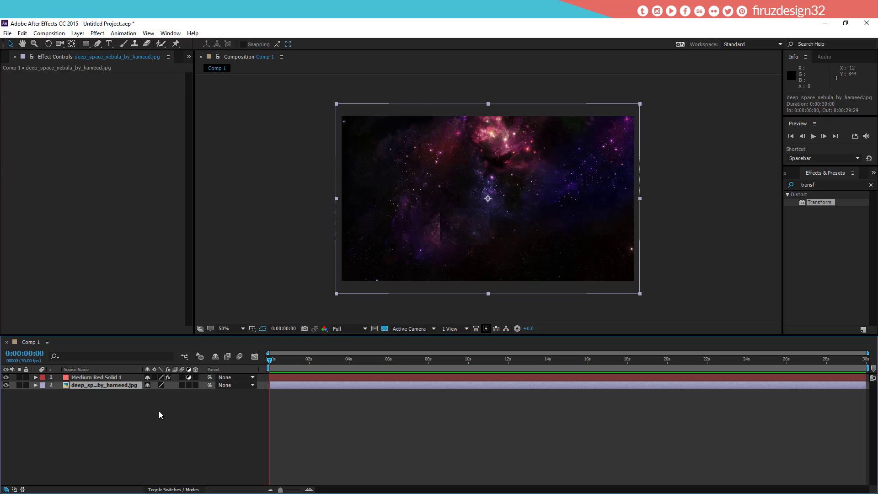
Create a second light red 1280 x 720 solid above the adjustment layer
{"action": "left_click", "coordinate": [117, 379]}
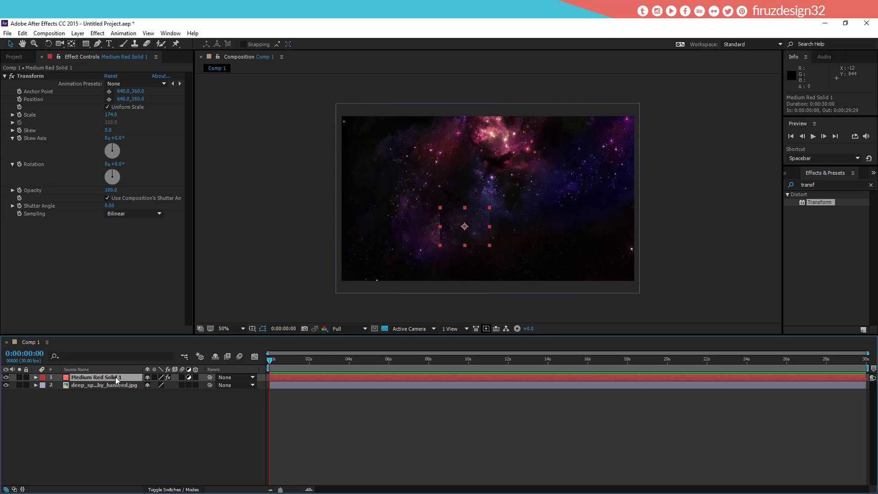
{"action": "key", "text": "ctrl+y"}
{"action": "left_click", "coordinate": [419, 267]}
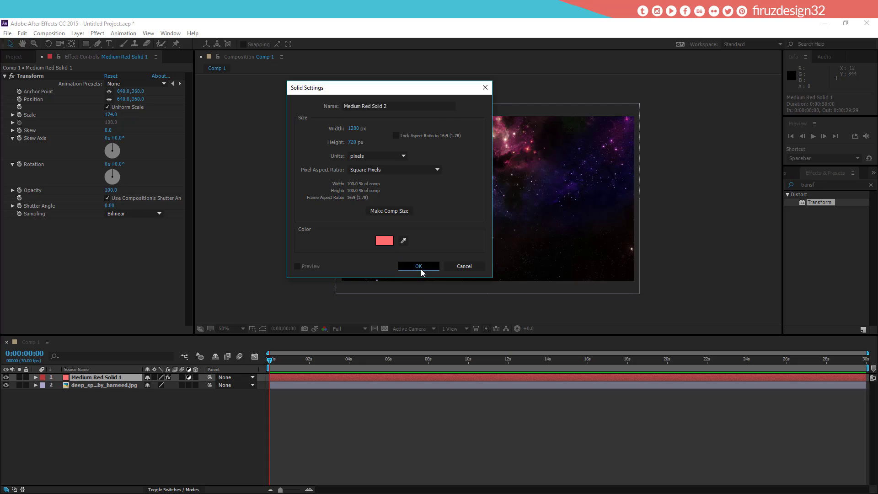
Place Medium Red Solid 2 below the adjustment layer and shrink it to a small block at about position 1000, 540
{"action": "left_click_drag", "start_coordinate": [138, 378], "coordinate": [136, 389]}
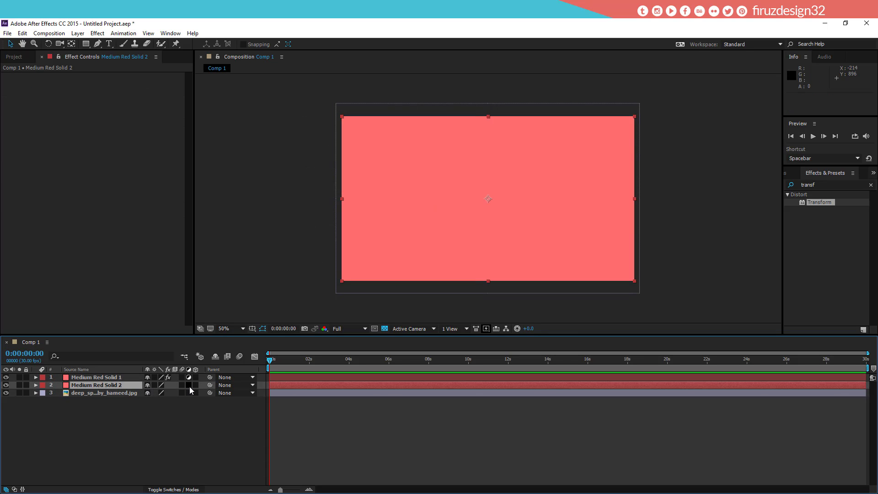
{"action": "left_click_drag", "start_coordinate": [636, 119], "coordinate": [501, 241]}
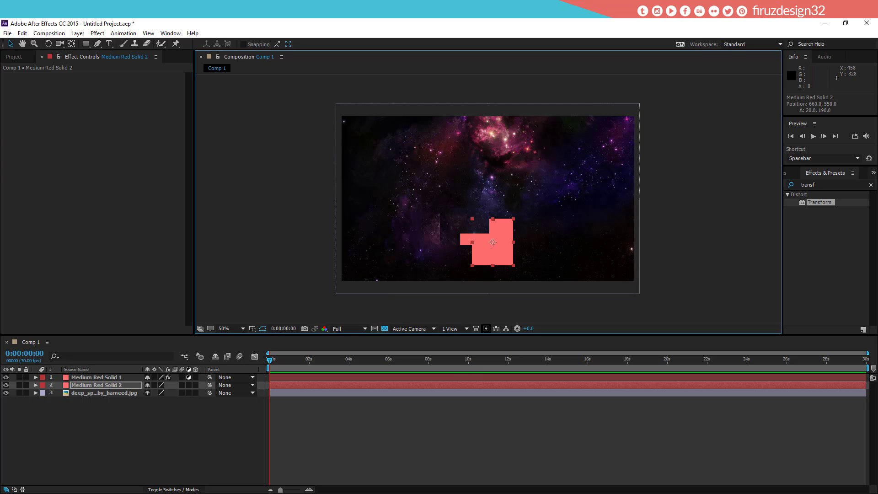
{"action": "left_click_drag", "start_coordinate": [499, 244], "coordinate": [577, 242]}
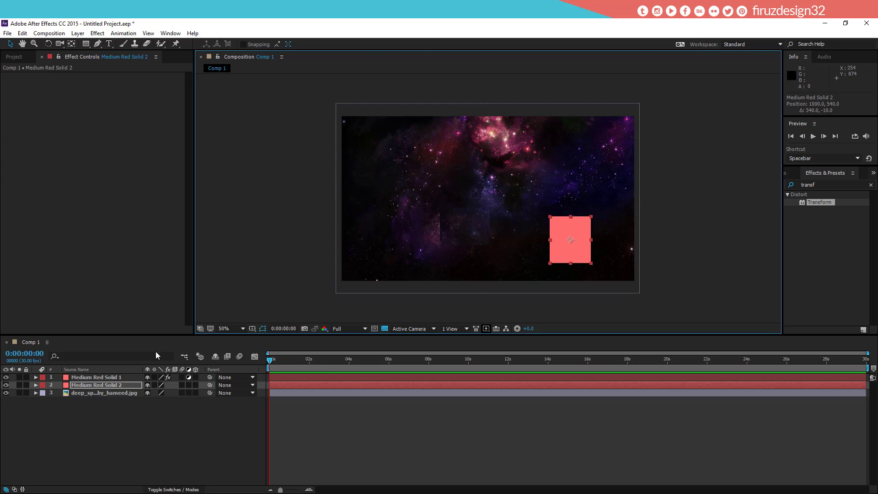
Delete Medium Red Solid 1 and create a real adjustment layer in its place above the other layers
{"action": "left_click", "coordinate": [130, 377]}
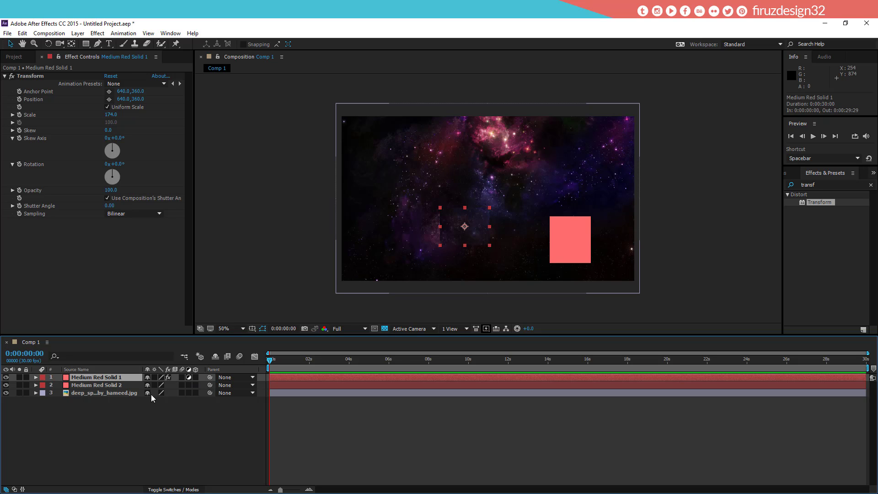
{"action": "key", "text": "Delete"}
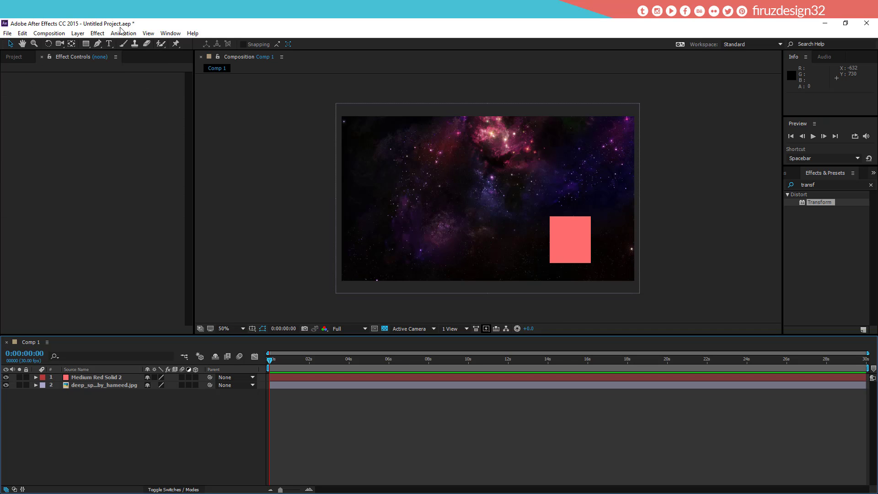
{"action": "left_click", "coordinate": [77, 35]}
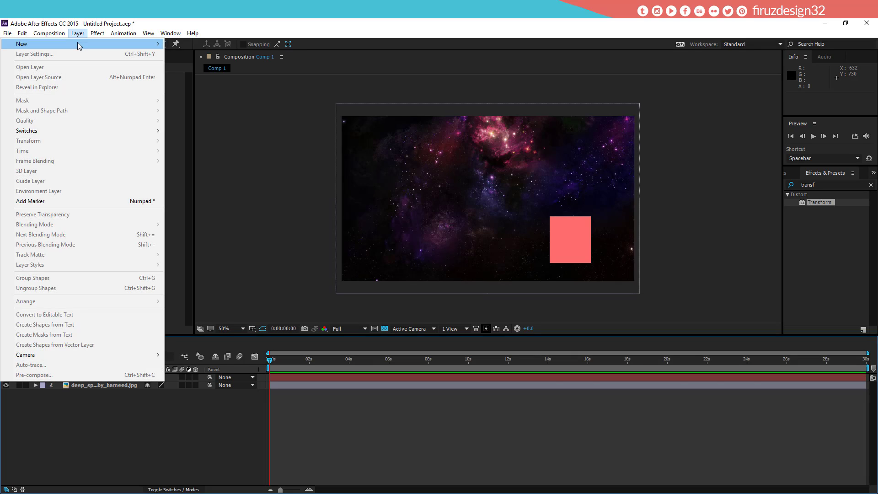
{"action": "mouse_move", "coordinate": [79, 44]}
{"action": "left_click", "coordinate": [210, 104]}
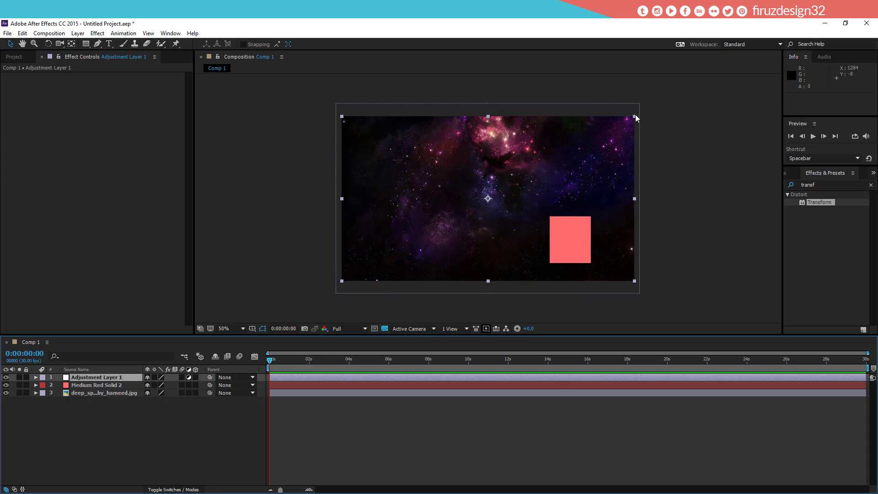
Narrow the new adjustment layer to about 10% by 111% and apply the Transform effect to it with Scale 119
{"action": "left_click_drag", "start_coordinate": [635, 115], "coordinate": [504, 106]}
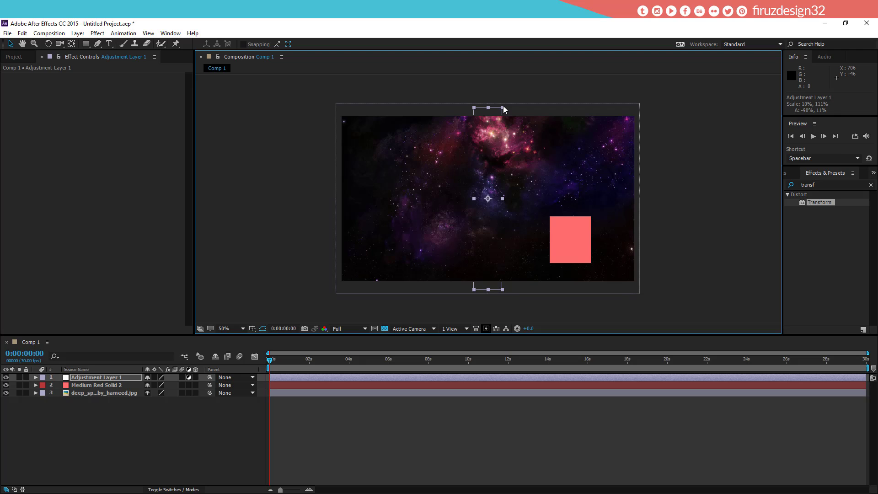
{"action": "double_click", "coordinate": [826, 204]}
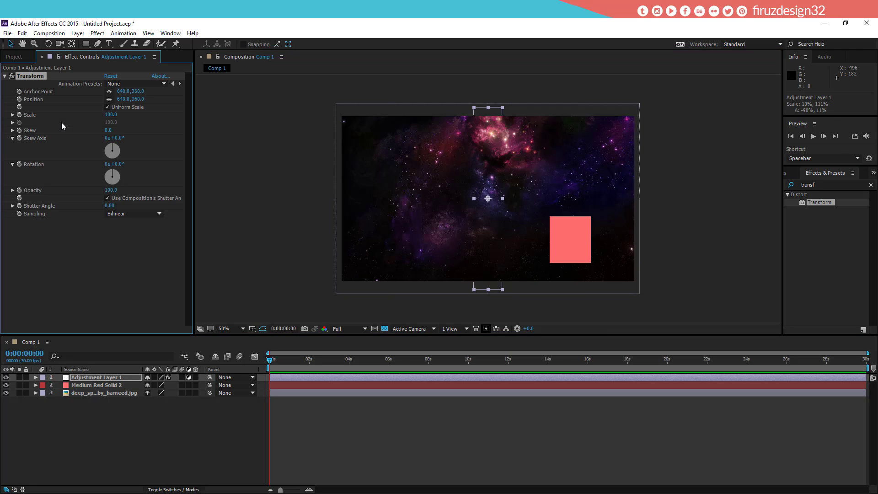
{"action": "left_click_drag", "start_coordinate": [111, 114], "coordinate": [116, 115]}
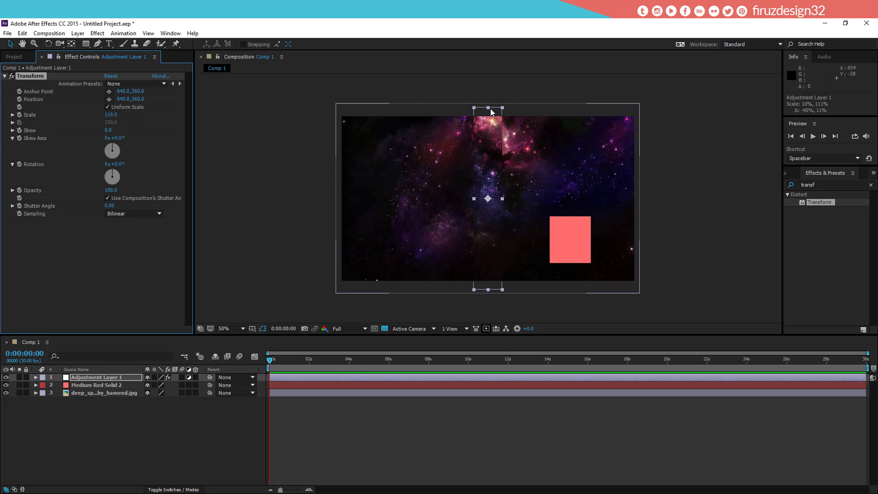
Shape the adjustment layer into a diagonal strip rotated about -56.9°, scaled about 11% by 218%, at about position 1224, 126
{"action": "left_click_drag", "start_coordinate": [504, 108], "coordinate": [342, 66]}
{"action": "key", "text": "w"}
{"action": "key", "text": "v"}
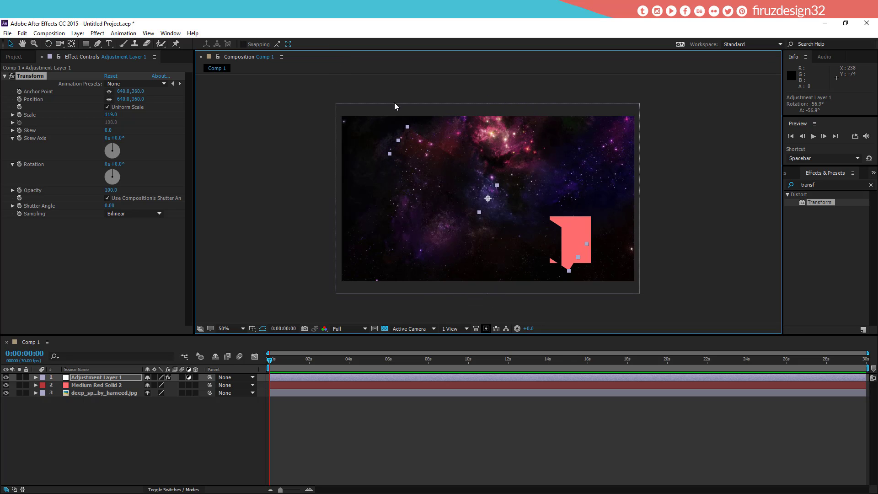
{"action": "left_click_drag", "start_coordinate": [578, 257], "coordinate": [638, 297]}
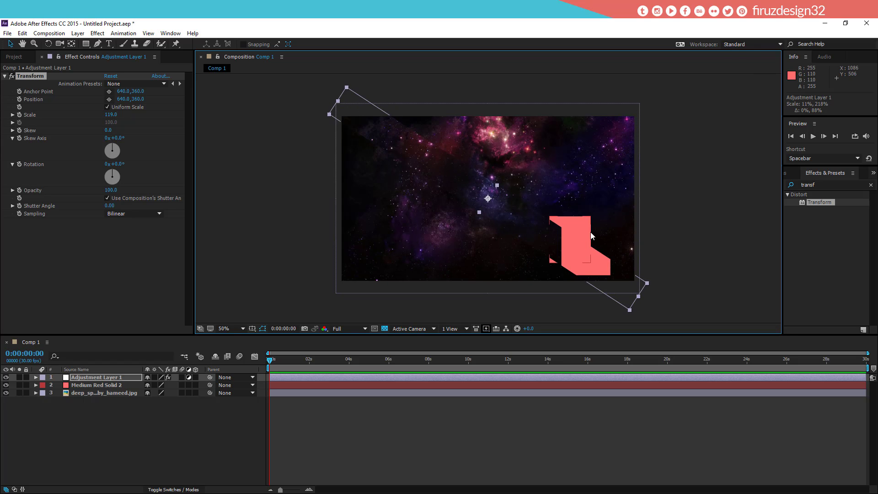
{"action": "left_click_drag", "start_coordinate": [551, 241], "coordinate": [671, 200]}
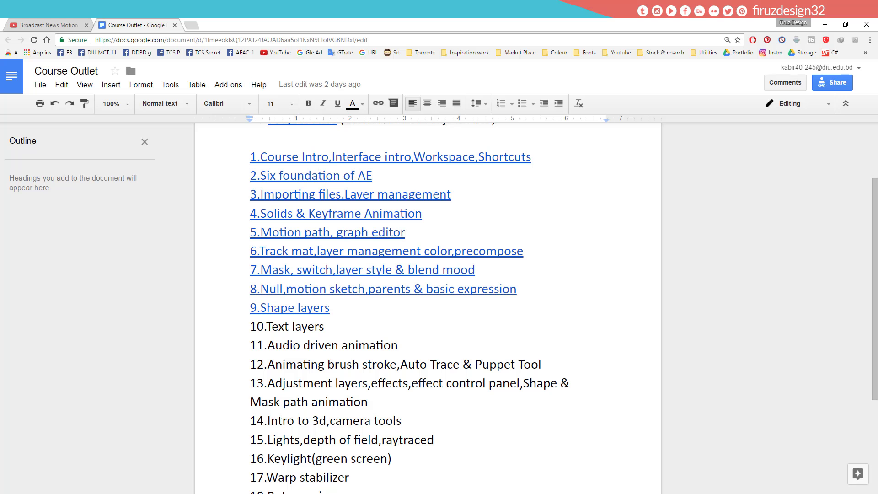
In Chrome, play the Broadcast News Motion Intro video muted on YouTube and replay the part from about 0:11 to study the diagonal strips
{"action": "left_click", "coordinate": [50, 23]}
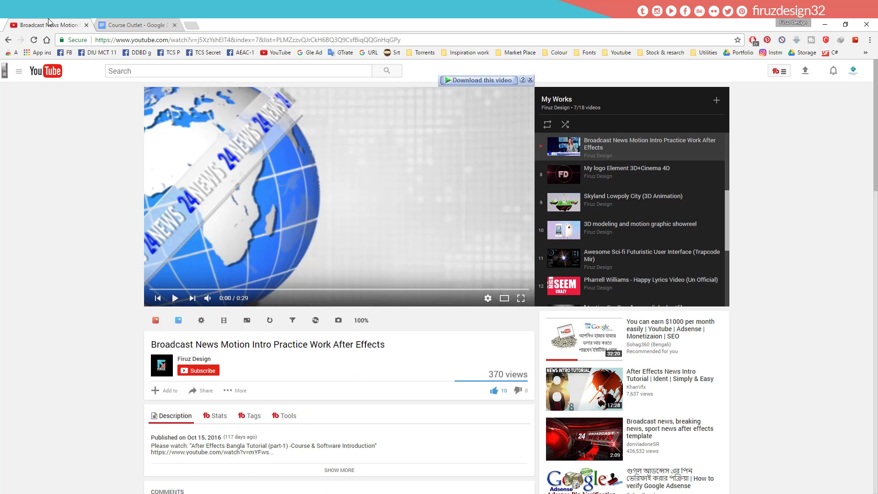
{"action": "left_click", "coordinate": [208, 298]}
{"action": "left_click", "coordinate": [303, 207]}
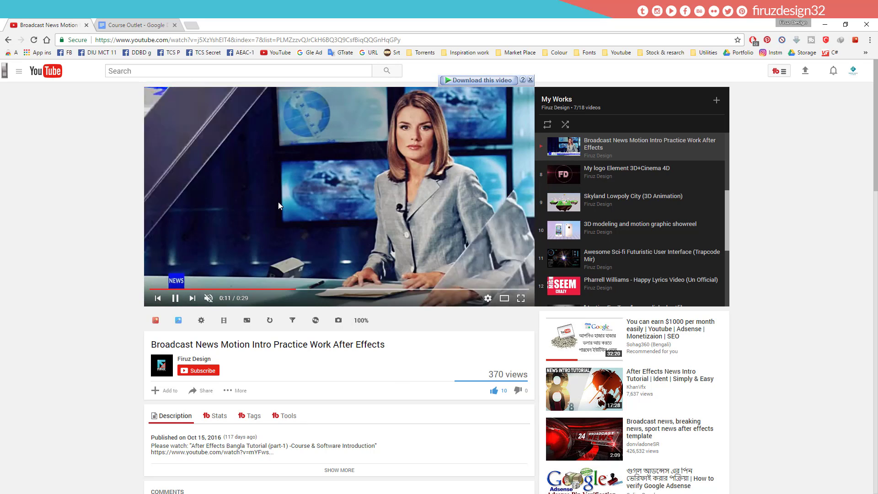
{"action": "left_click", "coordinate": [235, 202]}
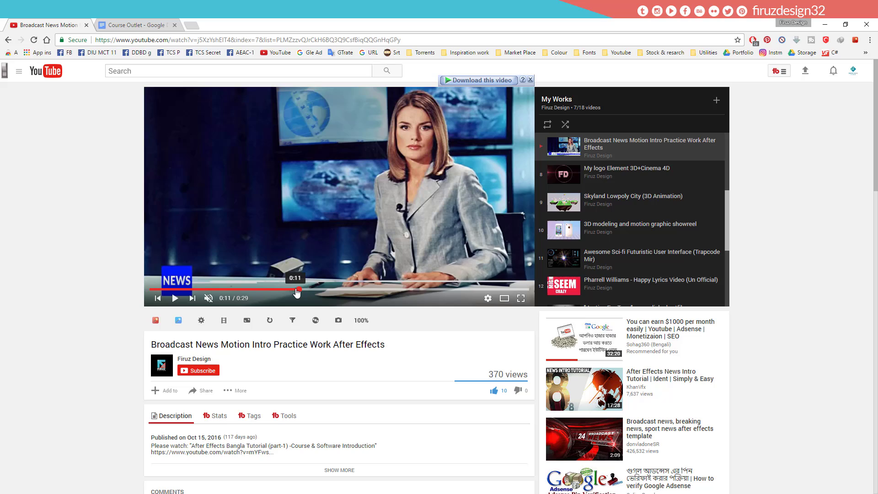
{"action": "left_click", "coordinate": [295, 289]}
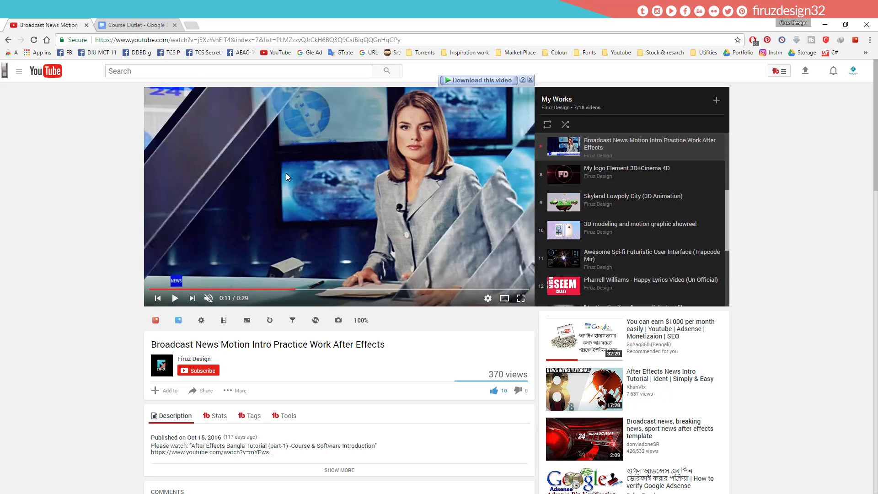
{"action": "left_click", "coordinate": [334, 186]}
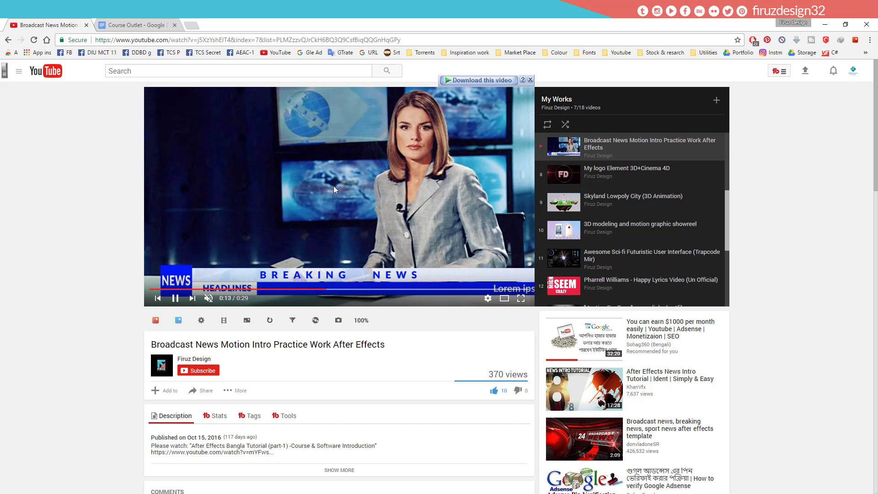
{"action": "left_click", "coordinate": [333, 186]}
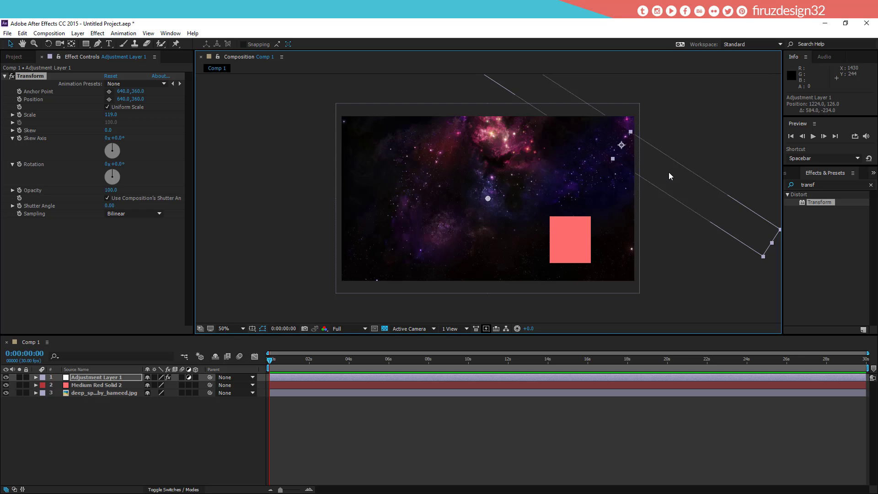
Switch back to After Effects and move the diagonal adjustment layer over the nebula, to about position 910, 194
{"action": "left_click_drag", "start_coordinate": [669, 173], "coordinate": [597, 188]}
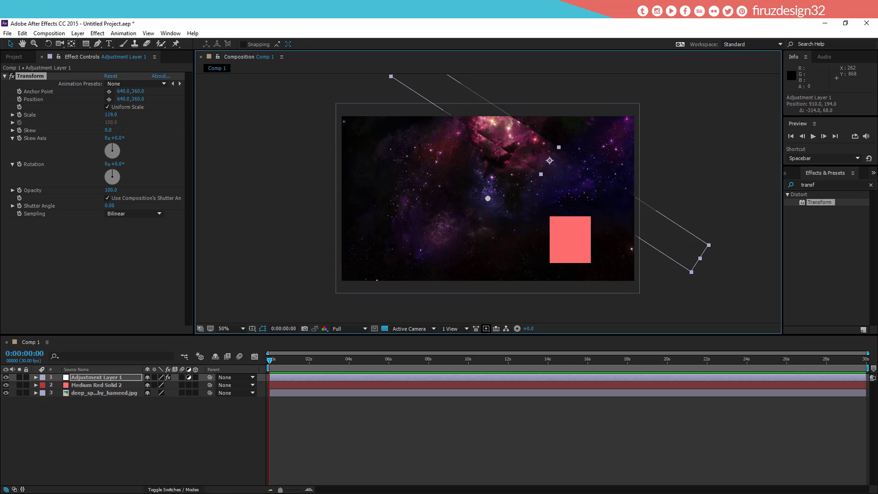
Check the upcoming topics in the Course Outlet document in Chrome and return to After Effects
{"action": "mouse_move", "coordinate": [190, 493]}
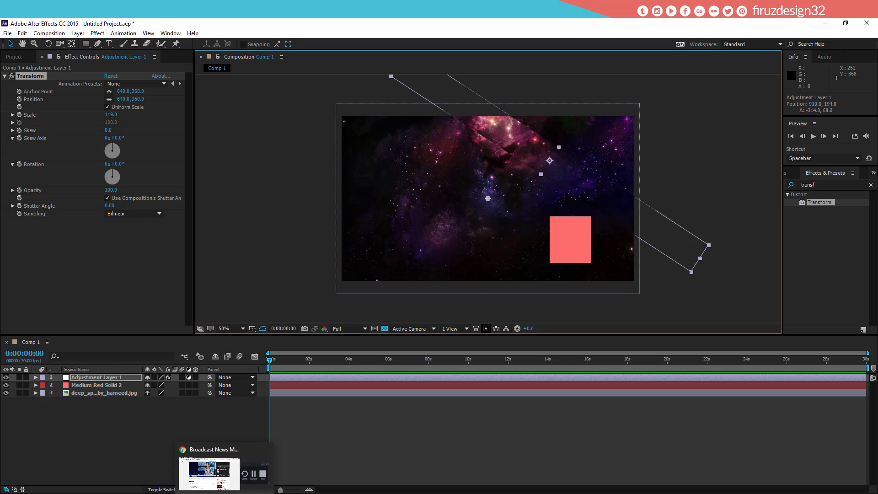
{"action": "left_click", "coordinate": [191, 492]}
{"action": "left_click", "coordinate": [139, 23]}
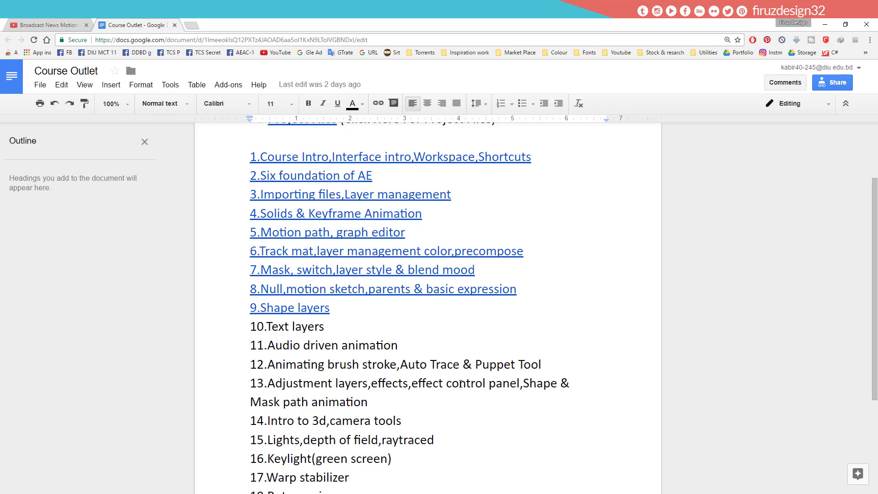
{"action": "key", "text": "alt+Tab"}
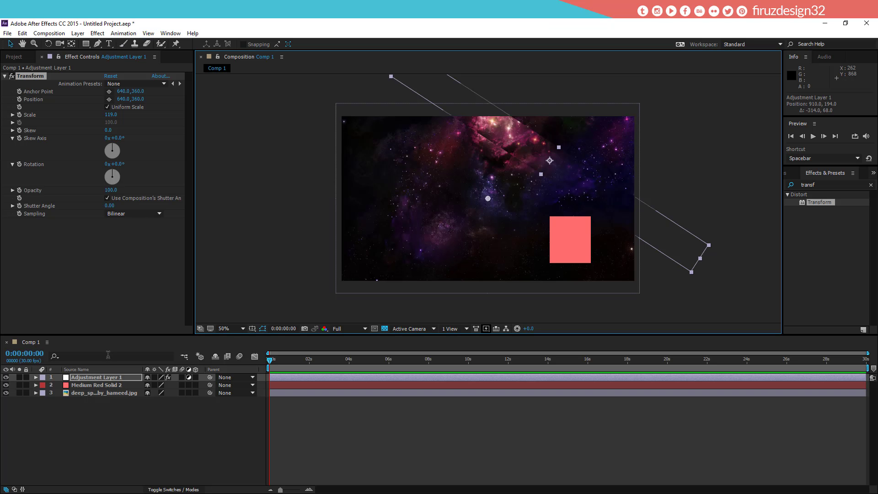
Delete Adjustment Layer 1 from the composition
{"action": "left_click", "coordinate": [120, 380]}
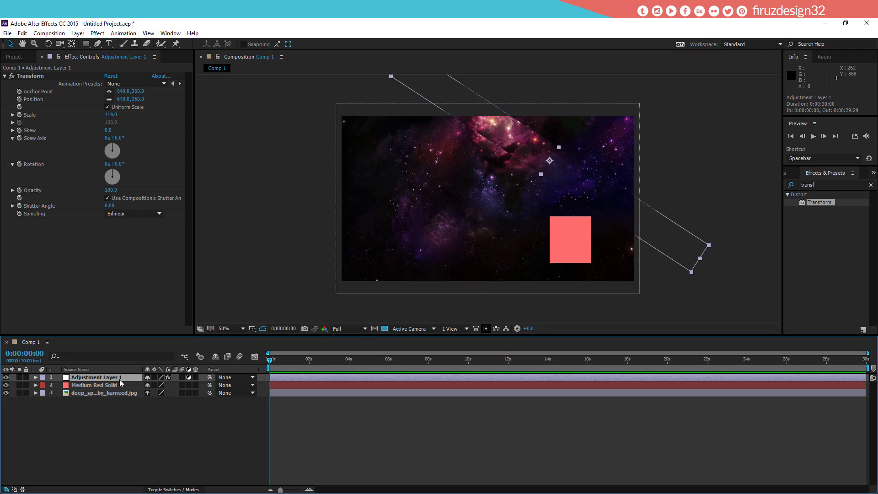
{"action": "key", "text": "Delete"}
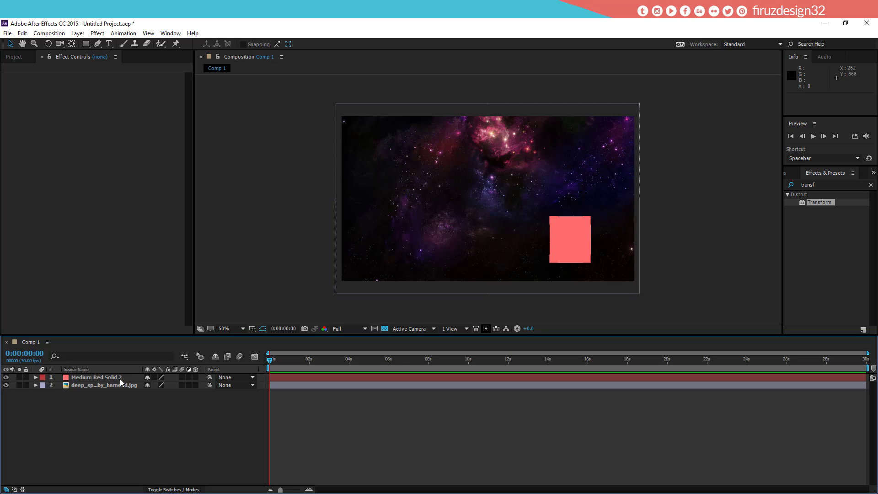
Dock Effect Controls as a separate column between the Project panel and the composition view
{"action": "left_click", "coordinate": [84, 96]}
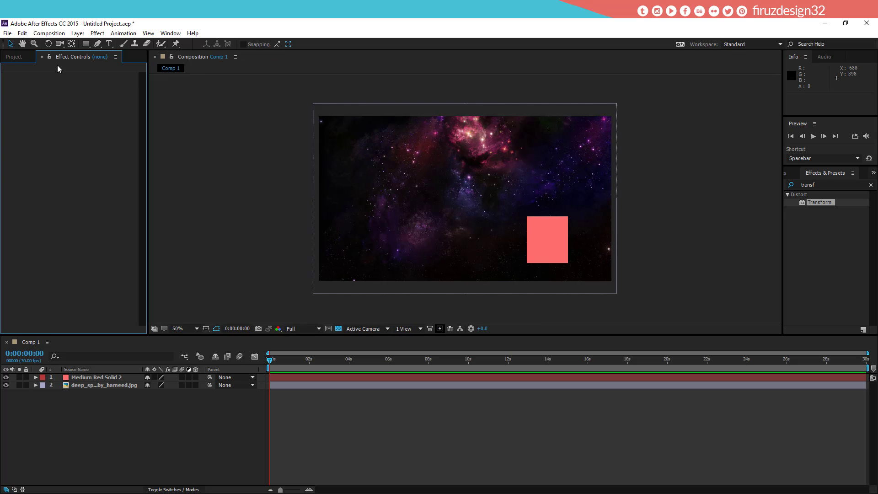
{"action": "left_click_drag", "start_coordinate": [65, 58], "coordinate": [164, 134]}
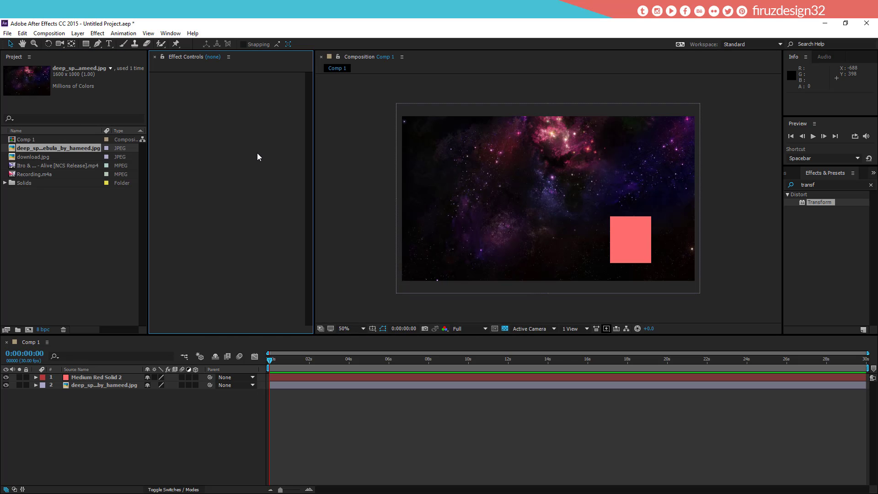
{"action": "left_click", "coordinate": [34, 257]}
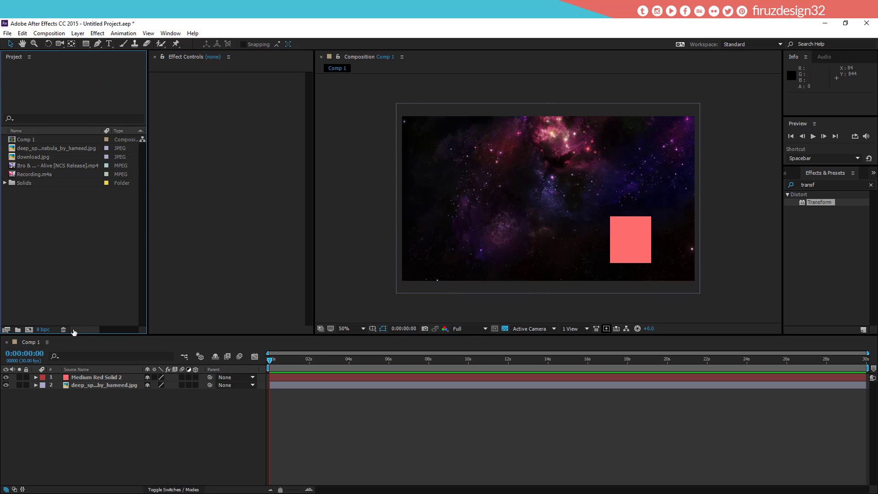
Select the Medium Red Solid 2 layer and examine the available effect categories from 3D Channel through Generate
{"action": "left_click", "coordinate": [122, 380]}
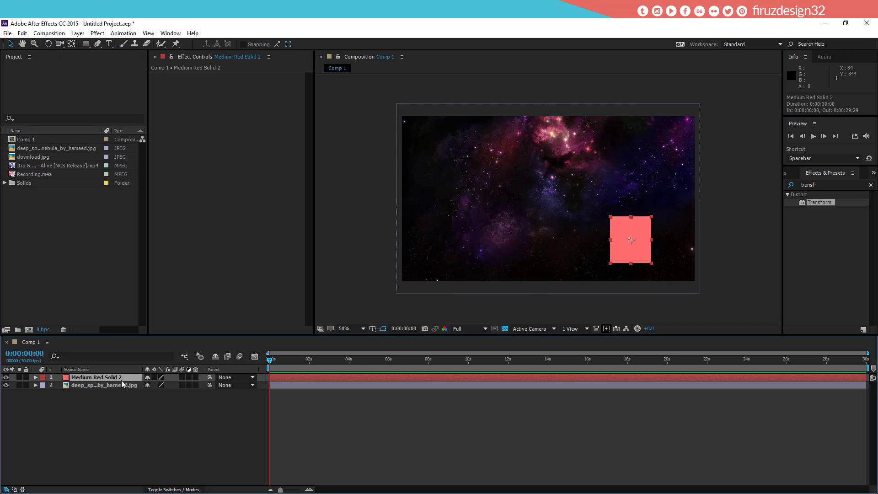
{"action": "left_click", "coordinate": [100, 35]}
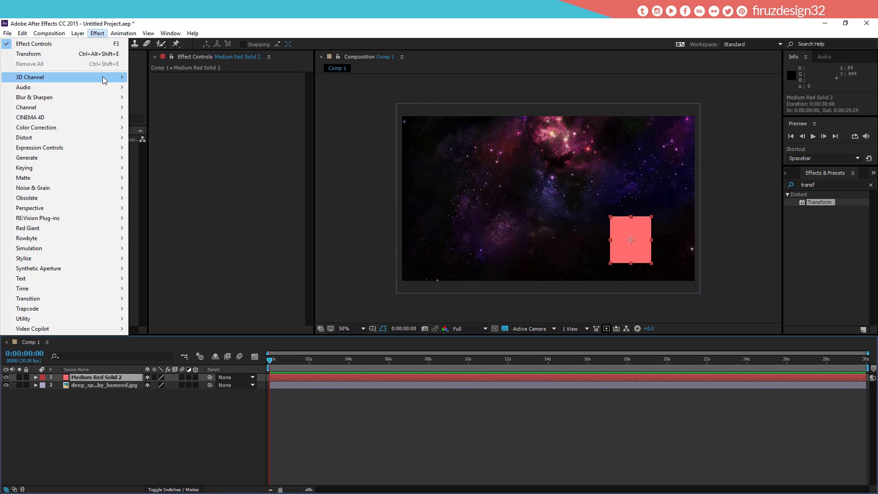
{"action": "mouse_move", "coordinate": [103, 88]}
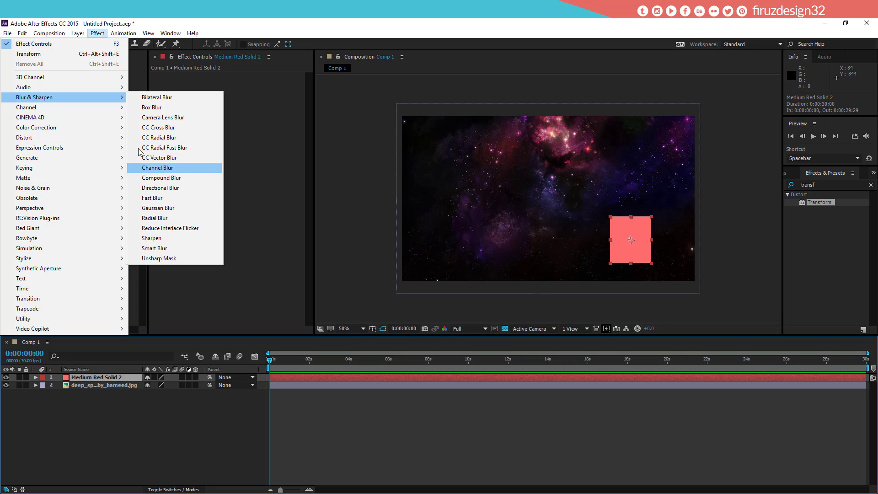
{"action": "mouse_move", "coordinate": [67, 111]}
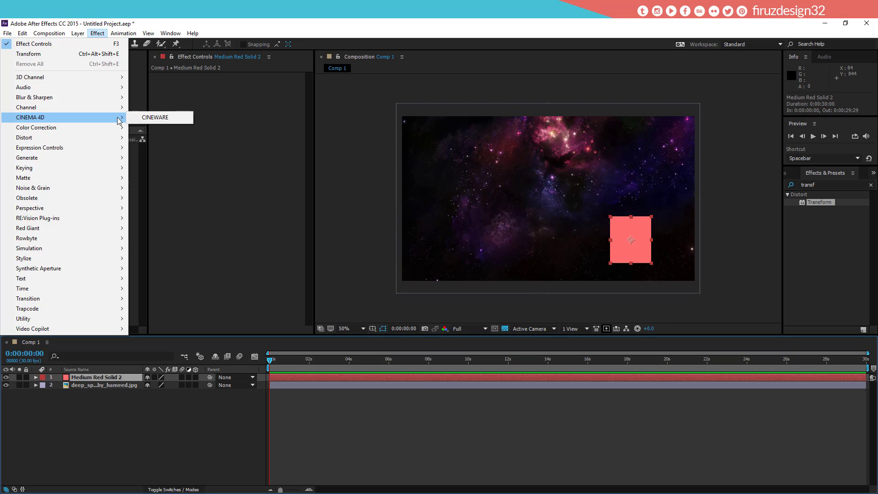
{"action": "mouse_move", "coordinate": [120, 128]}
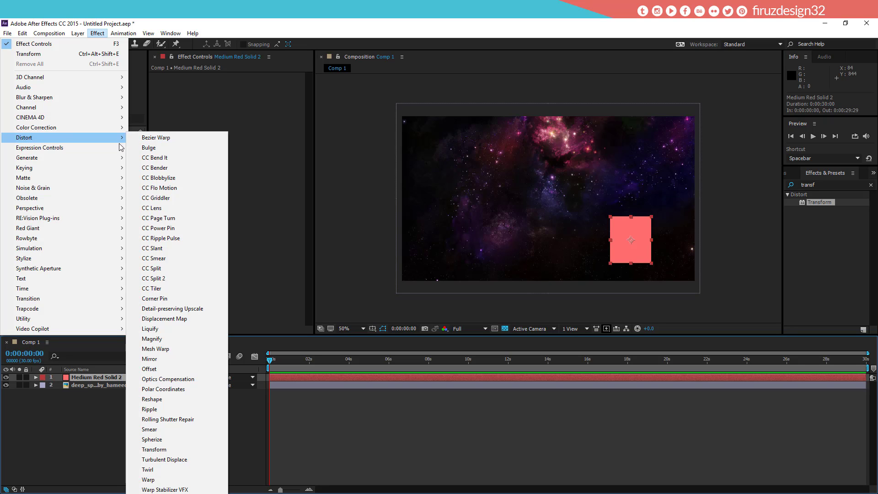
{"action": "mouse_move", "coordinate": [120, 147]}
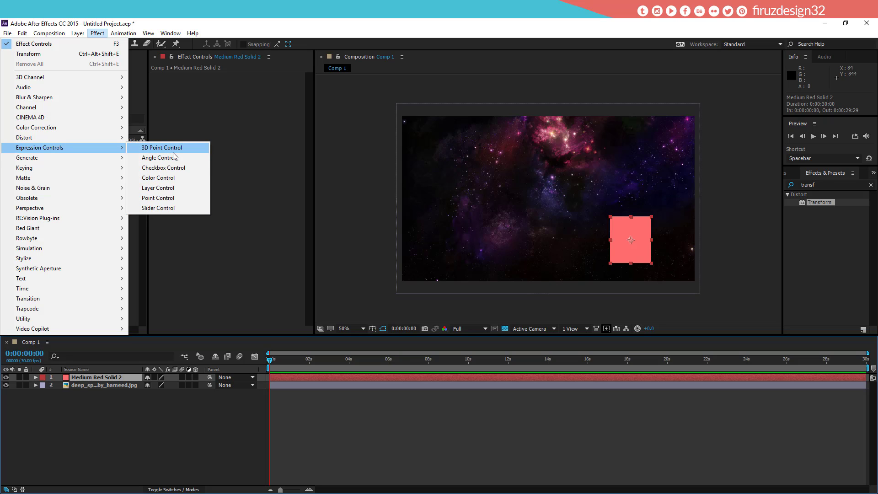
{"action": "mouse_move", "coordinate": [64, 158]}
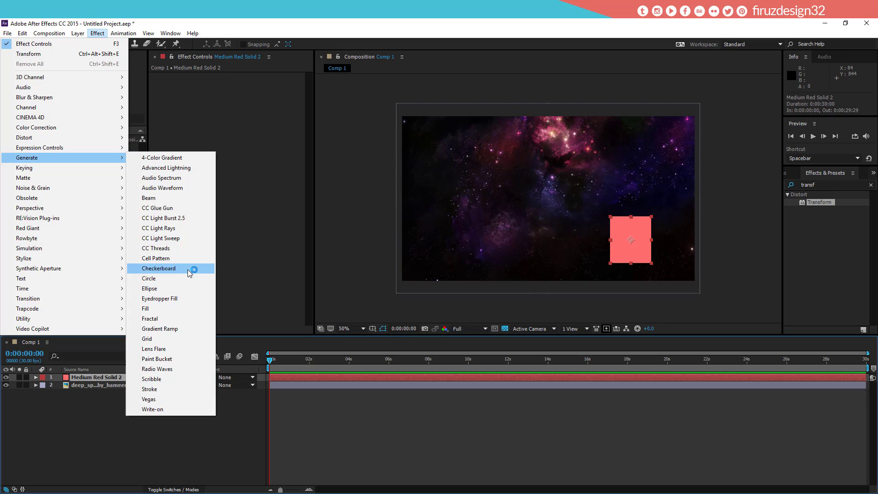
{"action": "left_click", "coordinate": [172, 269]}
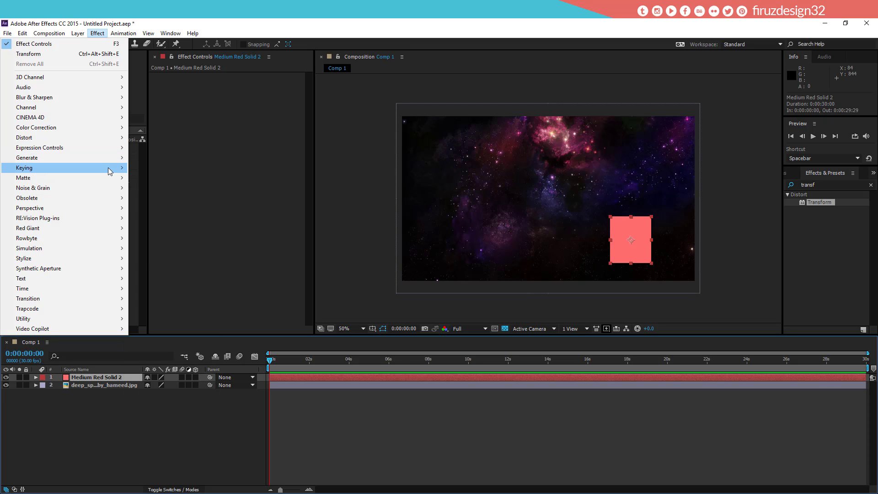
Examine the remaining effect categories from Keying through Trapcode, including Synthetic Aperture, Text and Transition
{"action": "mouse_move", "coordinate": [109, 171]}
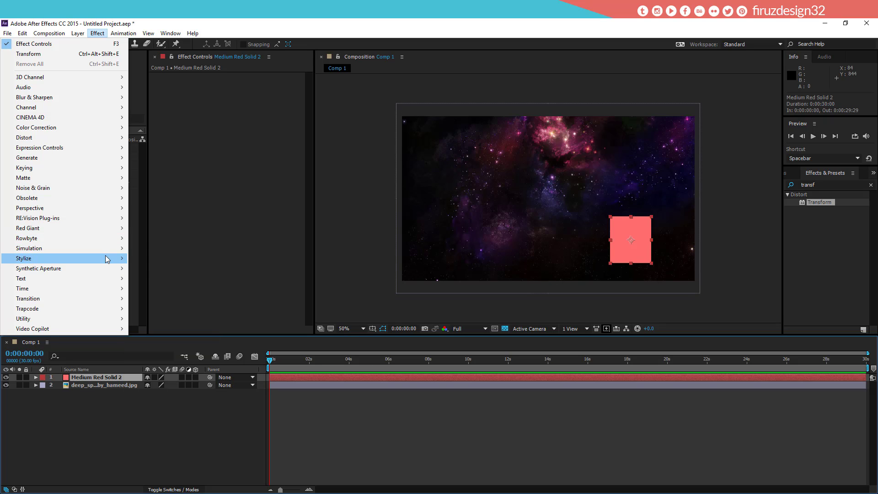
{"action": "mouse_move", "coordinate": [102, 259]}
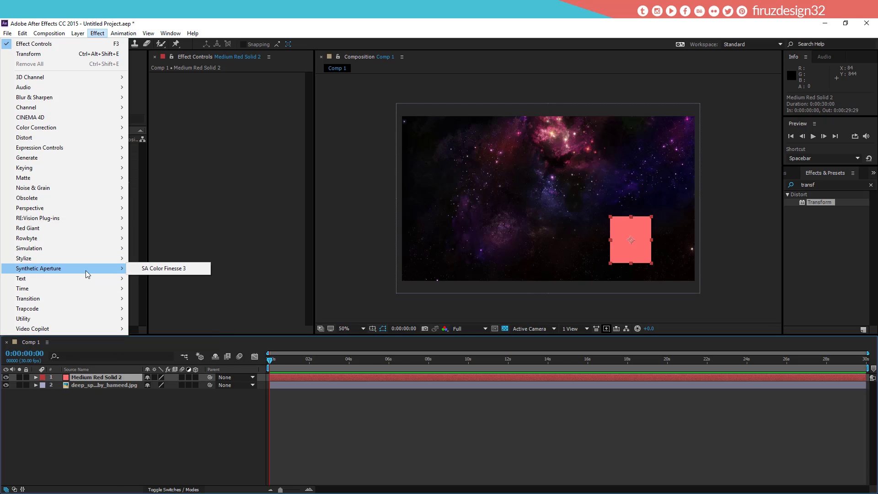
{"action": "mouse_move", "coordinate": [84, 280]}
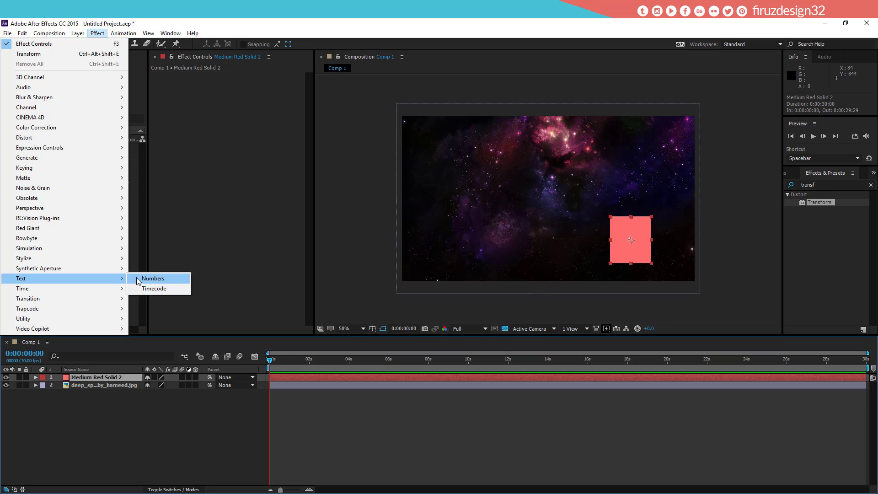
{"action": "mouse_move", "coordinate": [109, 293]}
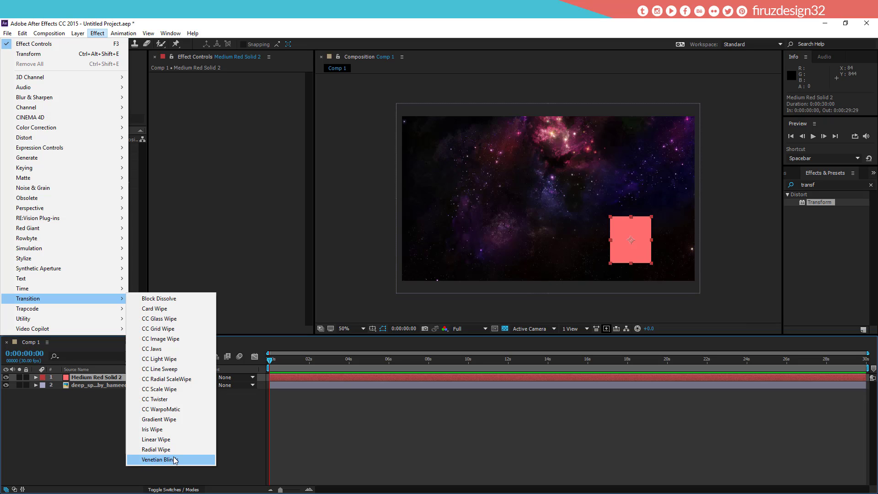
{"action": "mouse_move", "coordinate": [120, 313]}
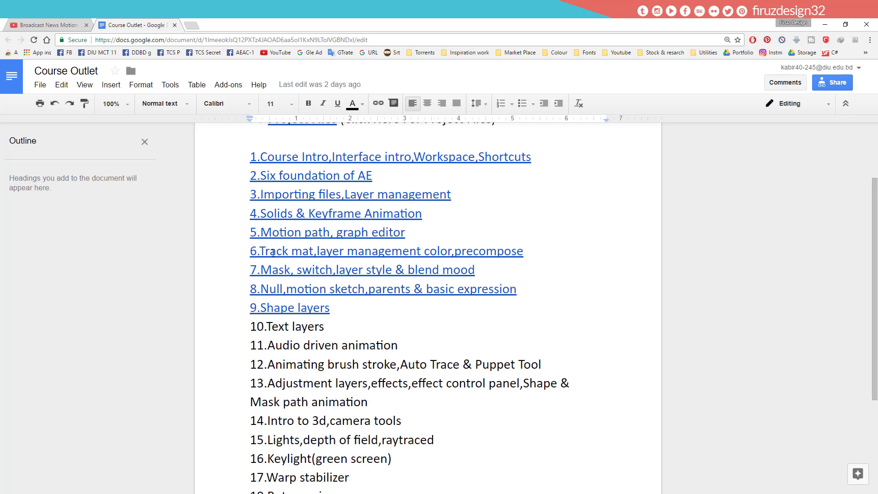
Switch to Chrome, open the Firuz Design page and the DDBD group in new tabs, and look through the page's plugin download posts
{"action": "middle_click", "coordinate": [66, 52]}
{"action": "left_click", "coordinate": [234, 18]}
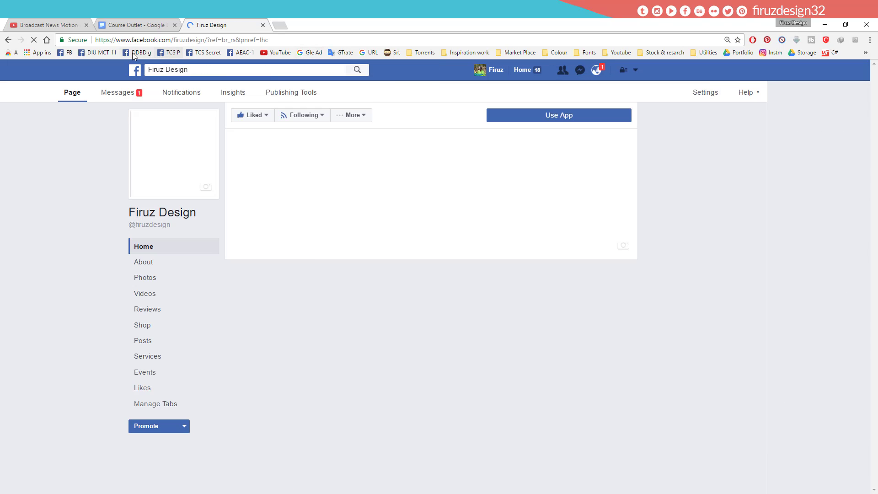
{"action": "middle_click", "coordinate": [134, 56]}
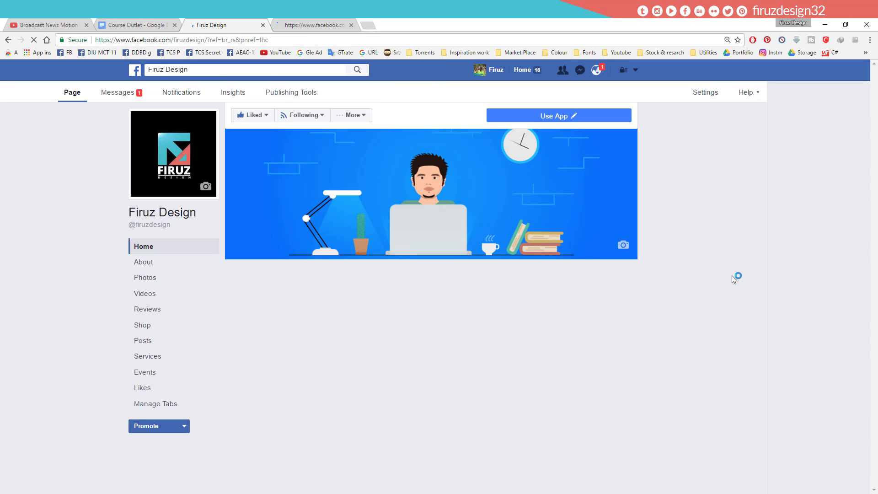
{"action": "scroll", "coordinate": [711, 263], "scroll_direction": "down", "scroll_amount": 13}
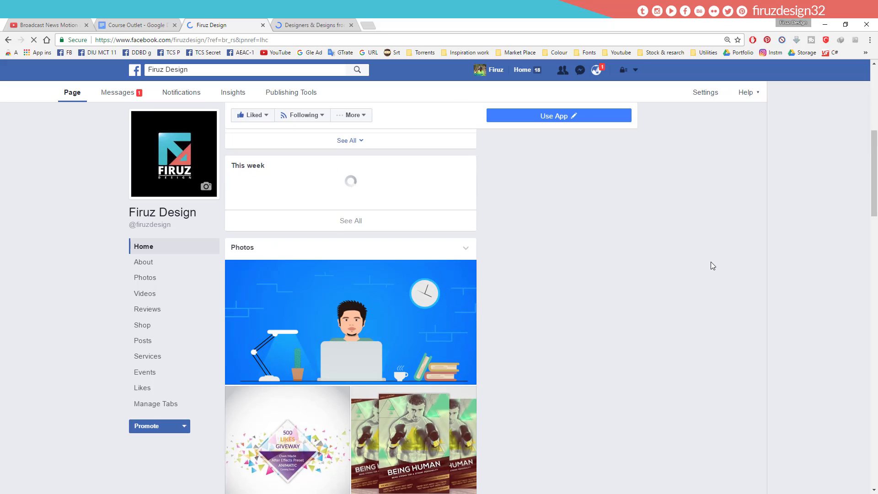
{"action": "scroll", "coordinate": [711, 263], "scroll_direction": "down", "scroll_amount": 8}
{"action": "scroll", "coordinate": [711, 262], "scroll_direction": "down", "scroll_amount": 7}
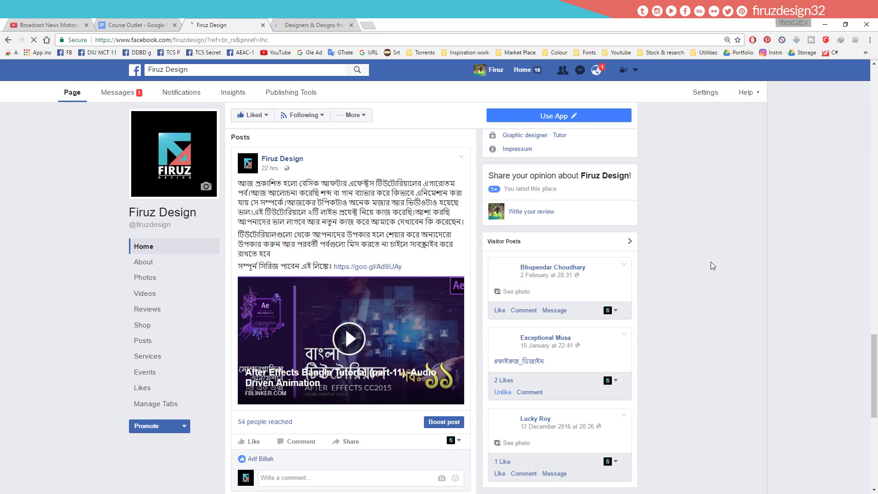
{"action": "scroll", "coordinate": [361, 250], "scroll_direction": "down", "scroll_amount": 8}
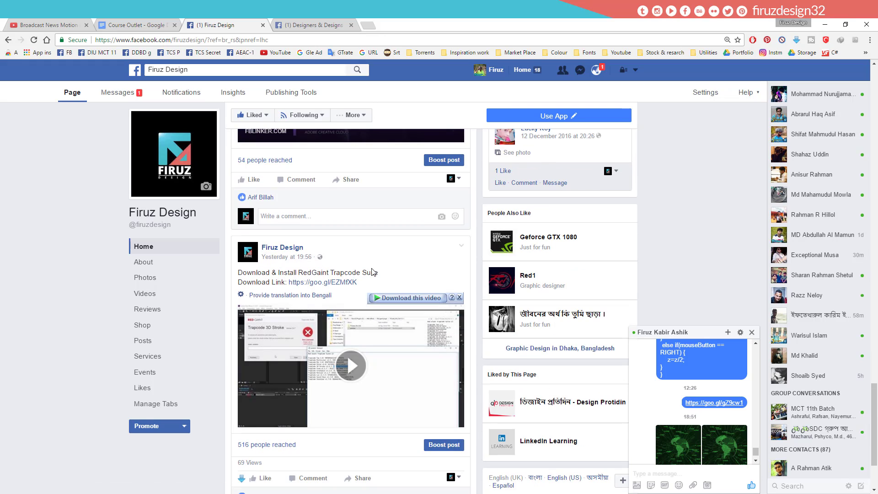
{"action": "scroll", "coordinate": [371, 291], "scroll_direction": "down", "scroll_amount": 3}
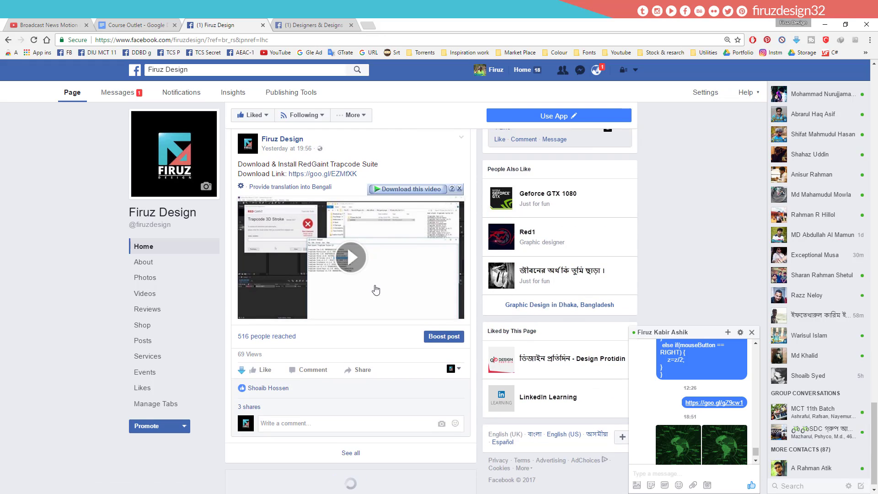
{"action": "scroll", "coordinate": [371, 291], "scroll_direction": "down", "scroll_amount": 10}
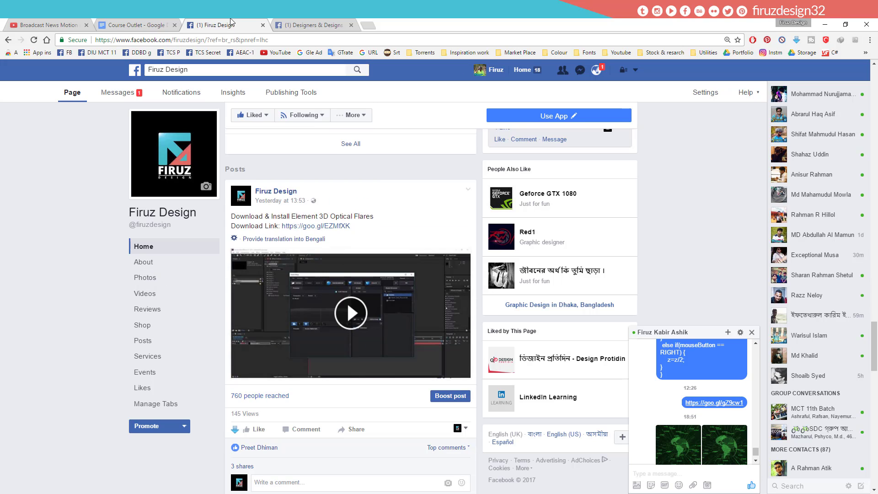
Open the ভিডীওসূচী document in the Designers & Designs from BD group's files and review its plugin download entries
{"action": "left_click", "coordinate": [313, 27]}
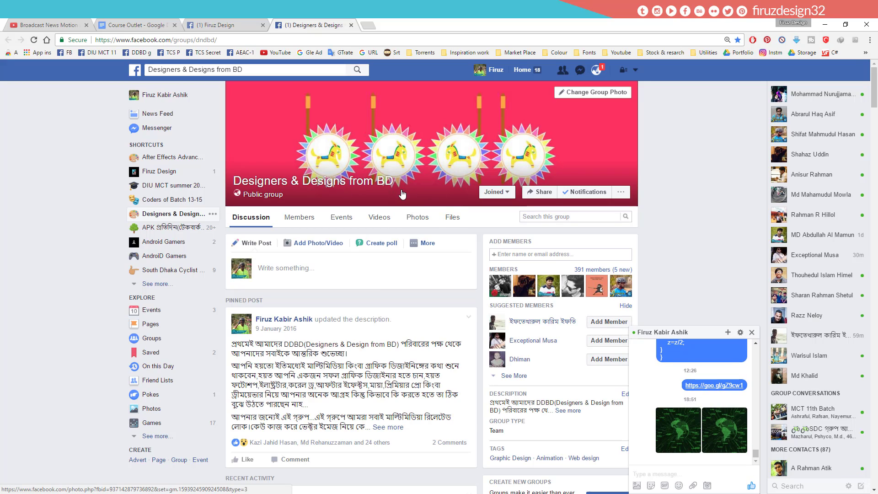
{"action": "left_click", "coordinate": [450, 218]}
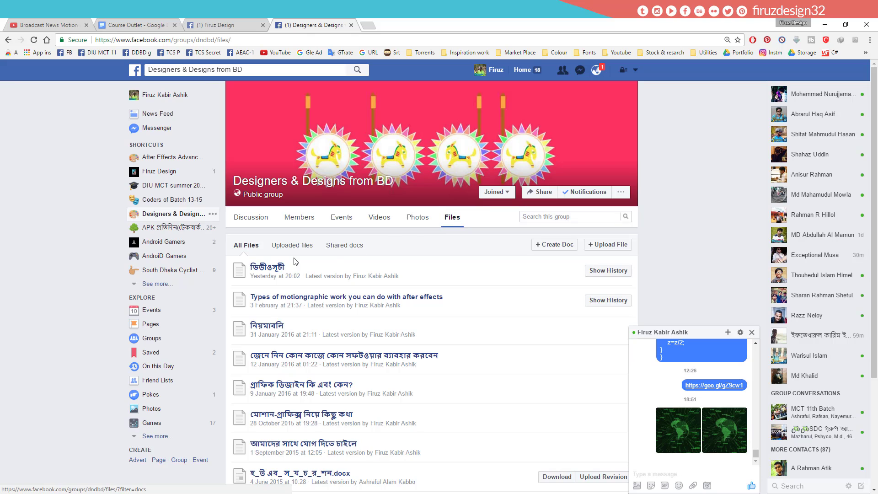
{"action": "left_click", "coordinate": [267, 268]}
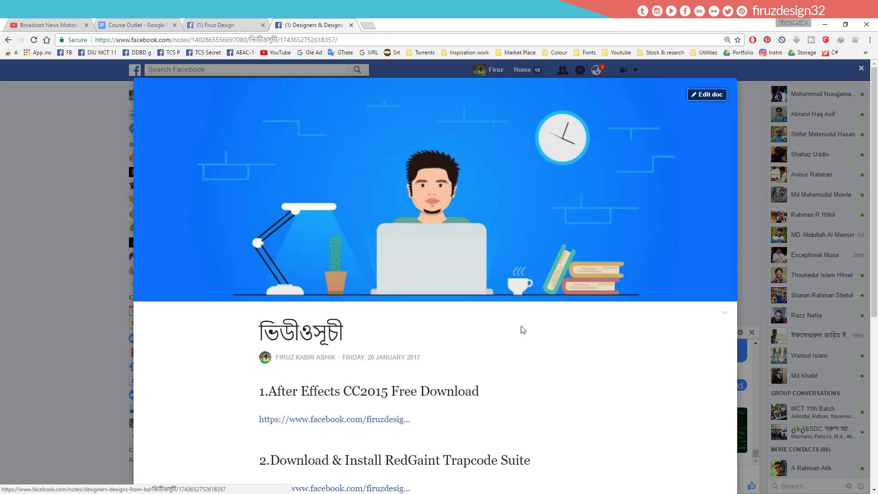
{"action": "scroll", "coordinate": [522, 329], "scroll_direction": "down", "scroll_amount": 5}
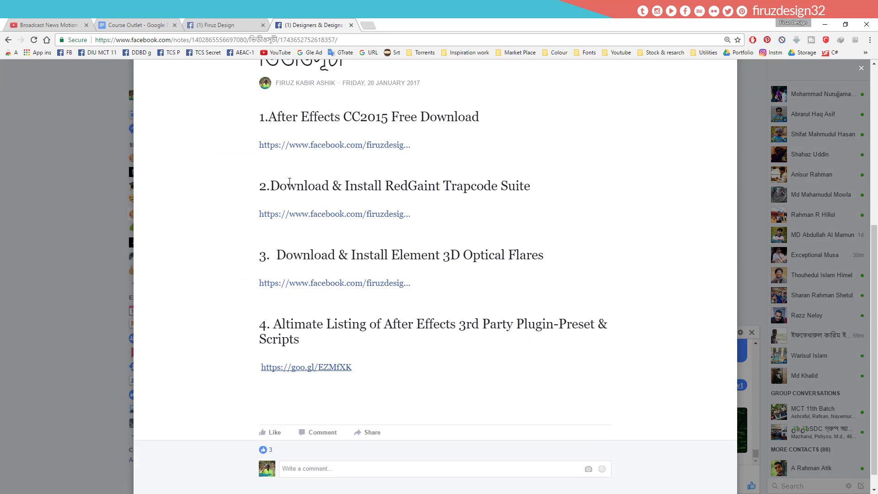
{"action": "left_click_drag", "start_coordinate": [287, 185], "coordinate": [400, 186]}
{"action": "left_click", "coordinate": [315, 328]}
{"action": "scroll", "coordinate": [308, 366], "scroll_direction": "up", "scroll_amount": 1}
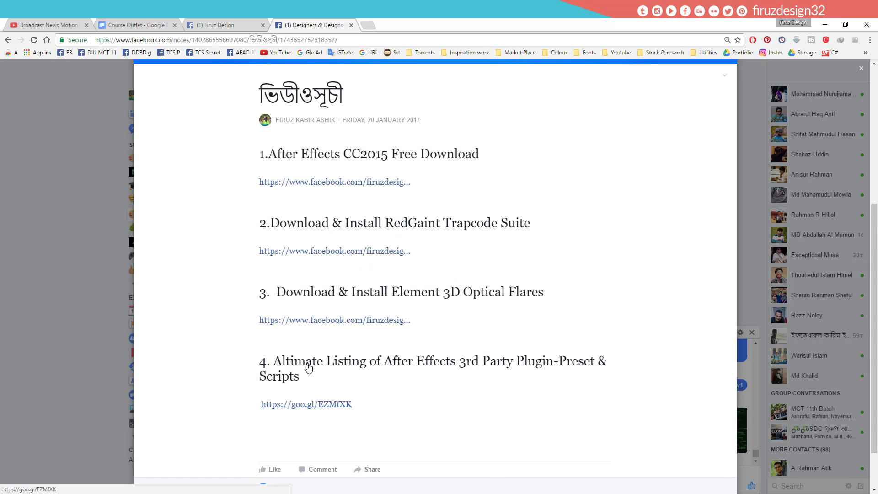
Open the linked listing of After Effects third-party plugins, presets and scripts, and examine its Scripts and Plugins sections
{"action": "middle_click", "coordinate": [323, 414]}
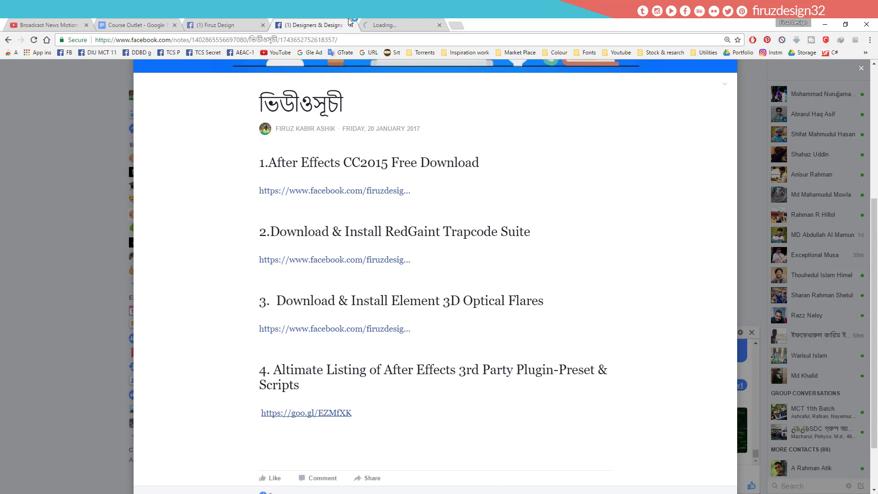
{"action": "left_click", "coordinate": [390, 20]}
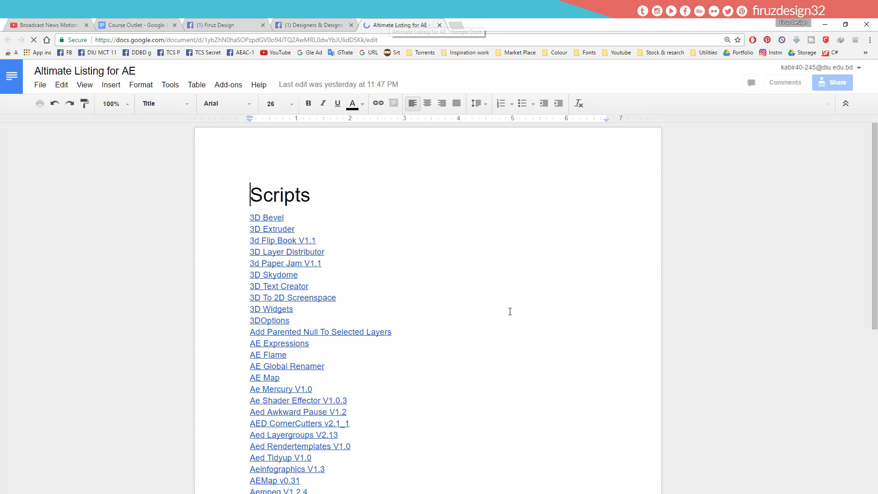
{"action": "scroll", "coordinate": [509, 311], "scroll_direction": "down", "scroll_amount": 5}
{"action": "scroll", "coordinate": [509, 311], "scroll_direction": "down", "scroll_amount": 7}
{"action": "scroll", "coordinate": [509, 311], "scroll_direction": "up", "scroll_amount": 11}
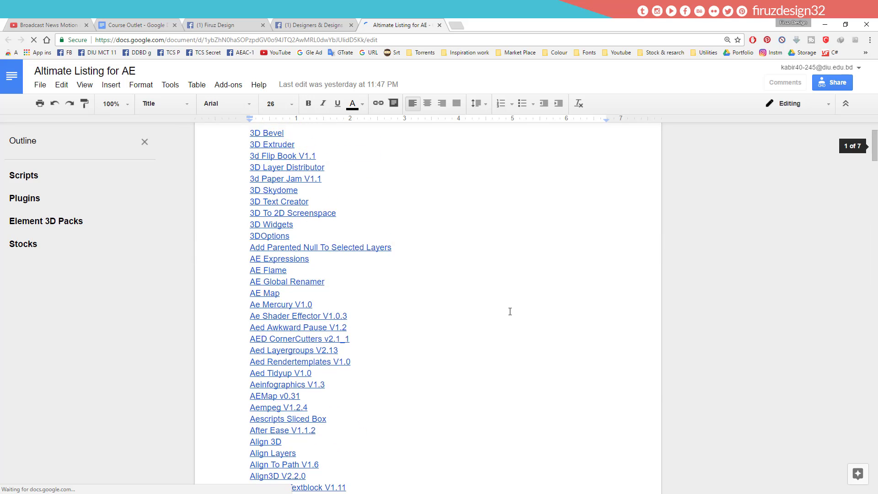
{"action": "scroll", "coordinate": [416, 251], "scroll_direction": "down", "scroll_amount": 8}
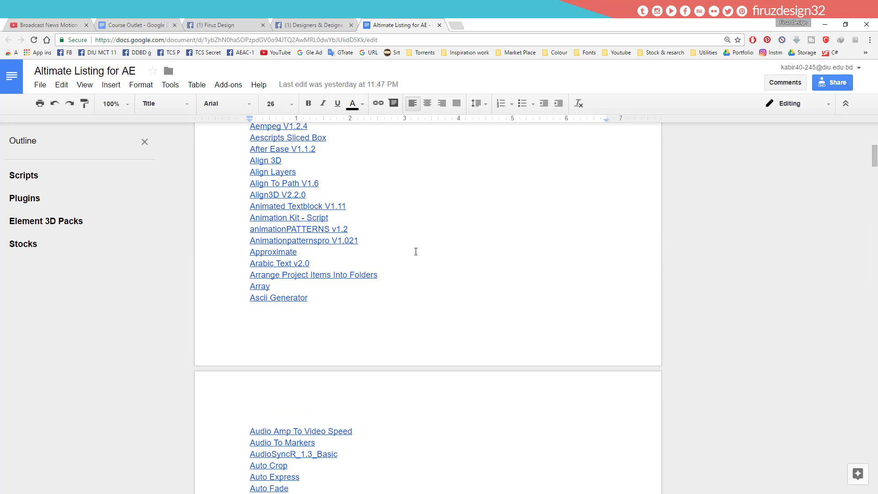
{"action": "scroll", "coordinate": [416, 252], "scroll_direction": "up", "scroll_amount": 7}
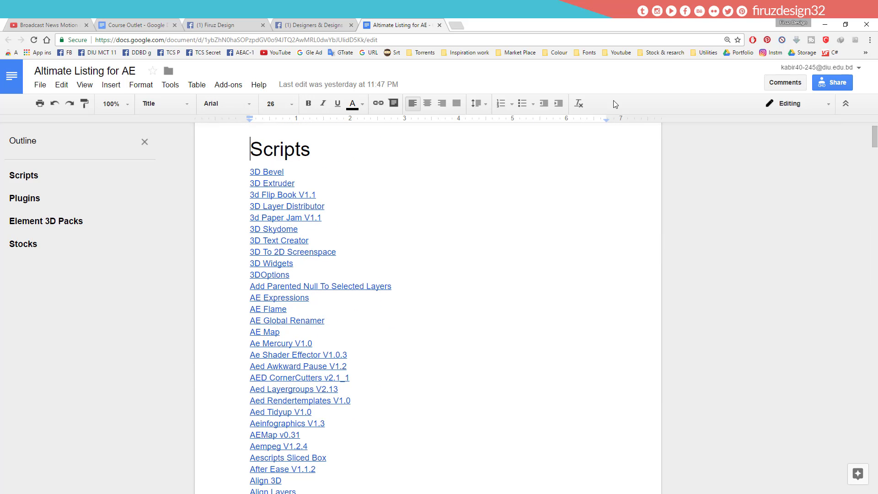
{"action": "left_click", "coordinate": [28, 243]}
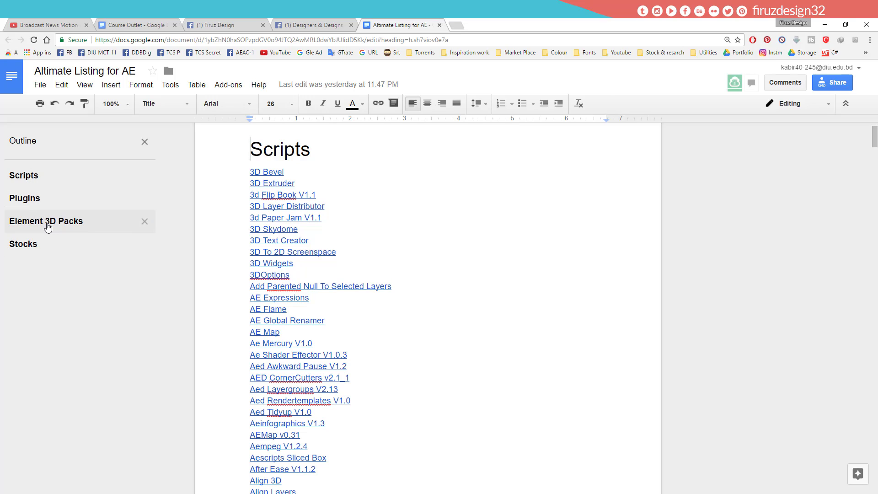
{"action": "left_click", "coordinate": [34, 205]}
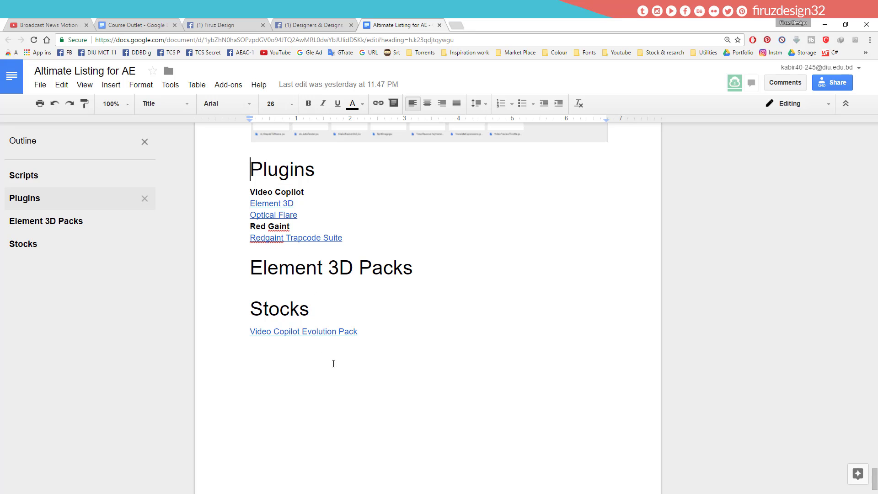
Search the Altimate Listing for AE document for "text"
{"action": "scroll", "coordinate": [333, 364], "scroll_direction": "up", "scroll_amount": 20}
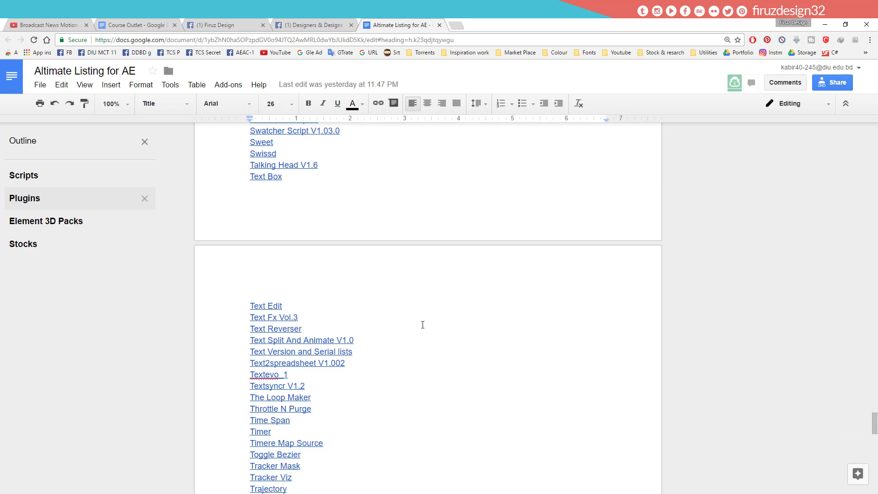
{"action": "key", "text": "ctrl+f"}
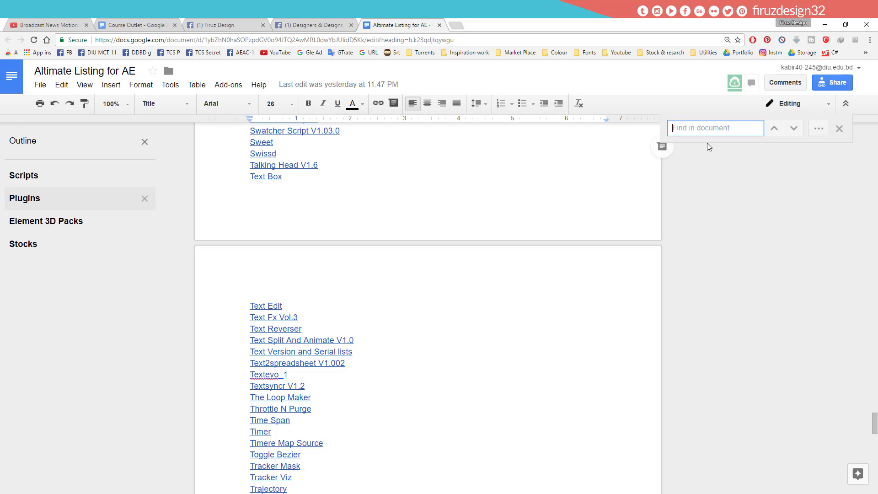
{"action": "type", "text": "text"}
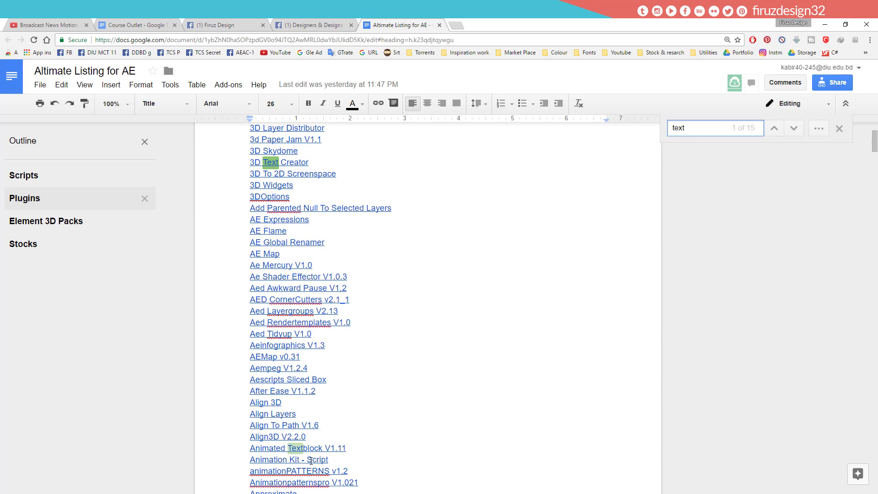
Narrow the document search to "text ed", switch the document to Viewing mode, and bring up the search again
{"action": "type", "text": " ed"}
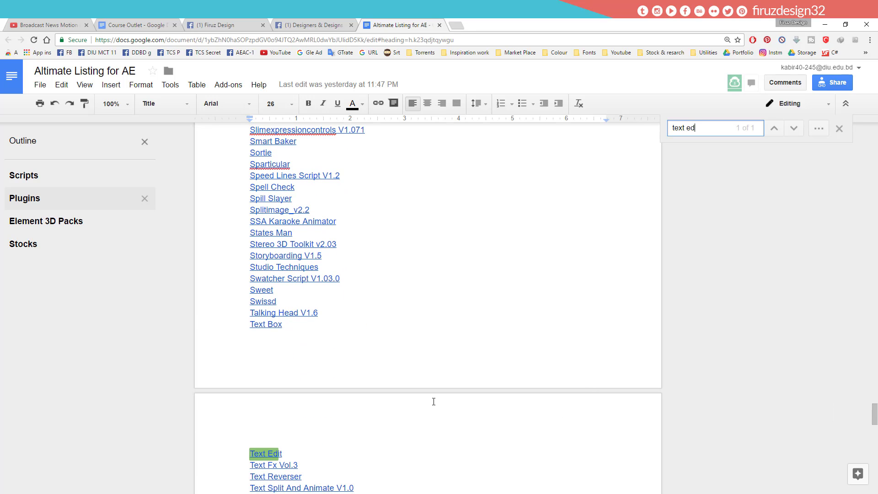
{"action": "left_click", "coordinate": [788, 103]}
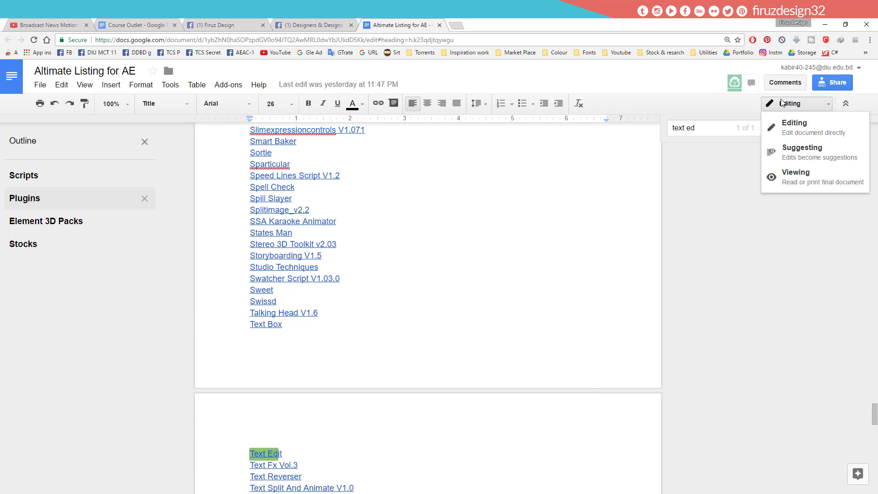
{"action": "left_click", "coordinate": [815, 175]}
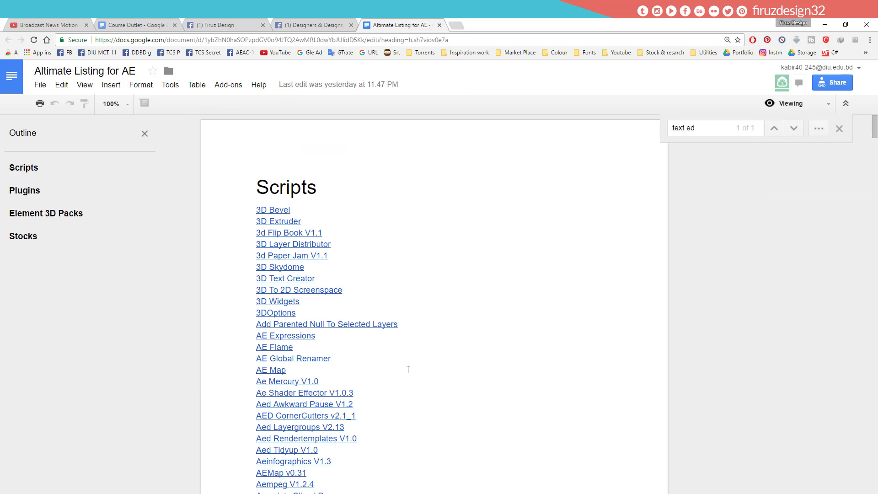
{"action": "key", "text": "ctrl+f"}
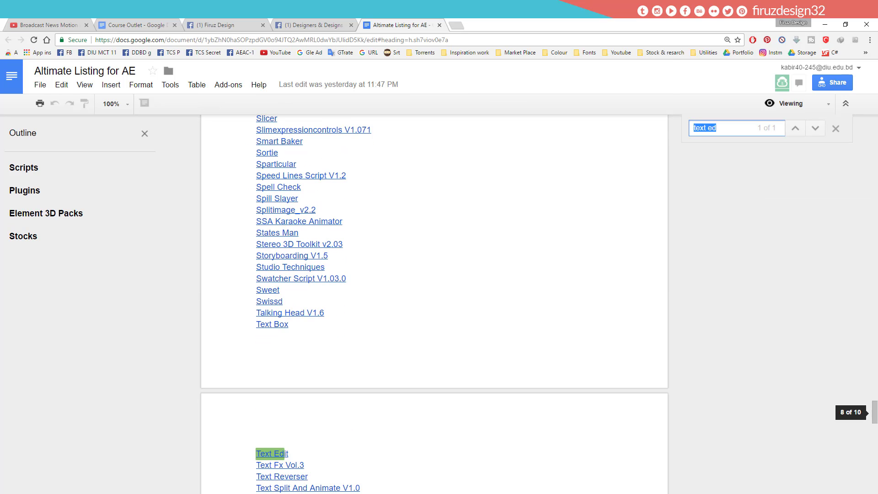
Open the Text Edit script's link from the listing and skip the ad to reach its Google Drive folder
{"action": "left_click", "coordinate": [279, 458]}
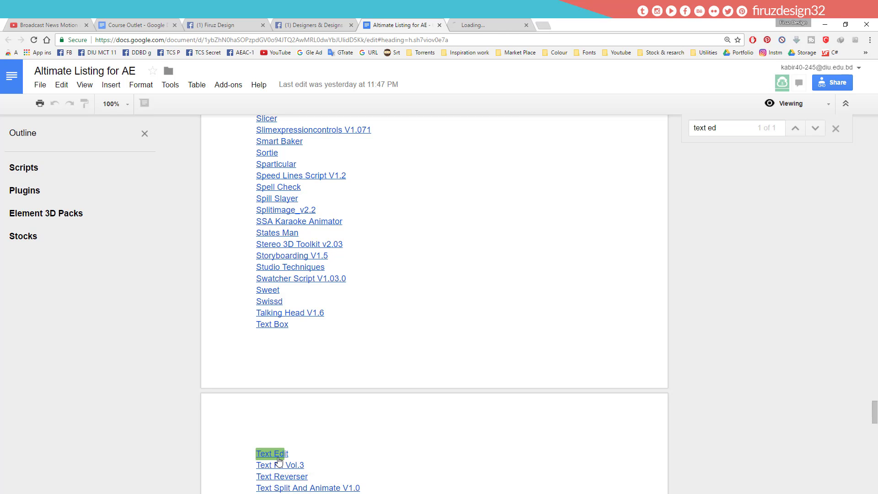
{"action": "left_click", "coordinate": [493, 19]}
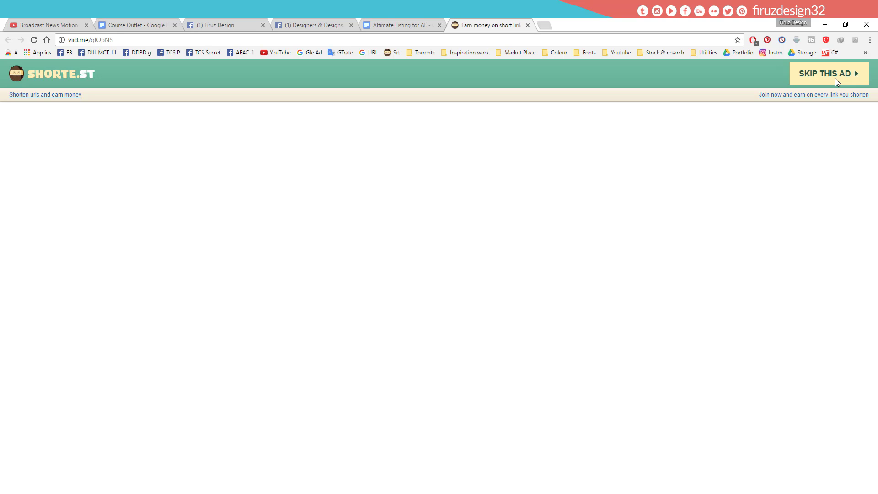
{"action": "left_click", "coordinate": [836, 82]}
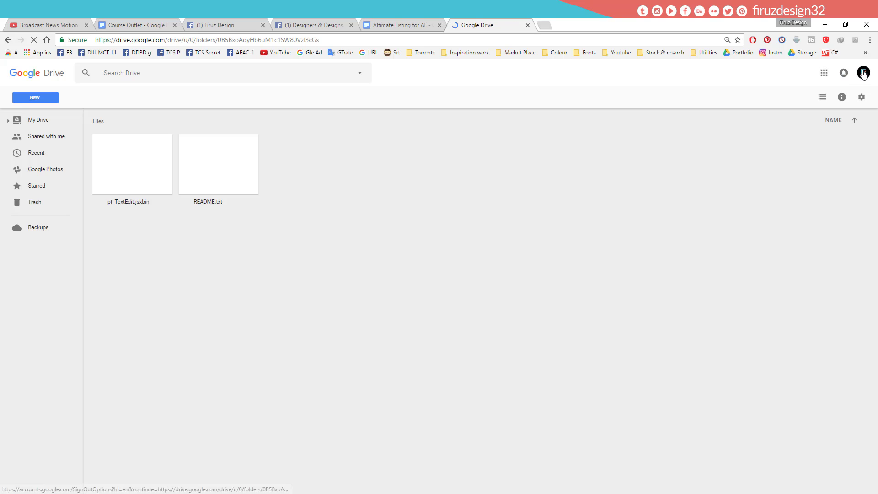
Switch Google Drive to the Triple Click Studio account and download the Text Edit folder shared with it
{"action": "left_click", "coordinate": [863, 73]}
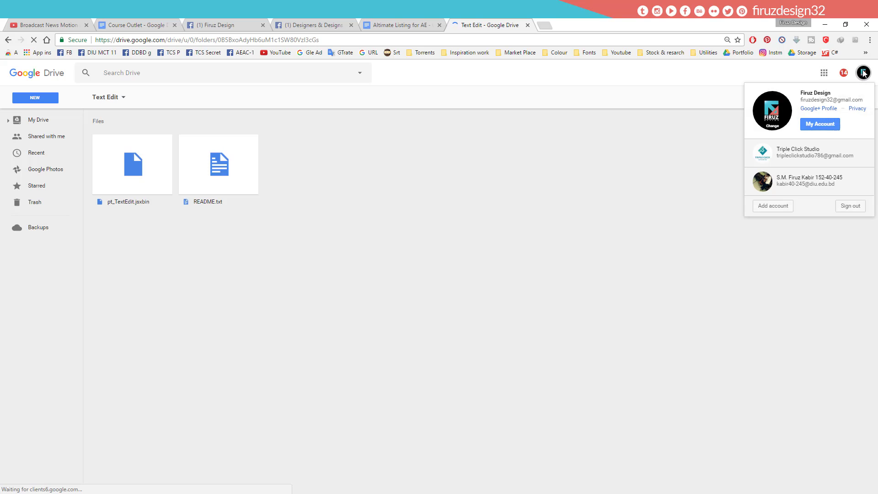
{"action": "left_click", "coordinate": [807, 150]}
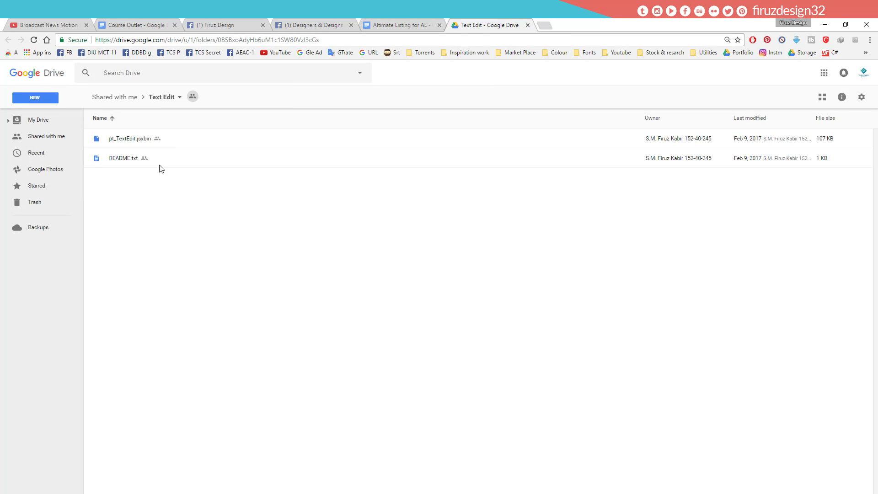
{"action": "left_click_drag", "start_coordinate": [147, 187], "coordinate": [144, 125]}
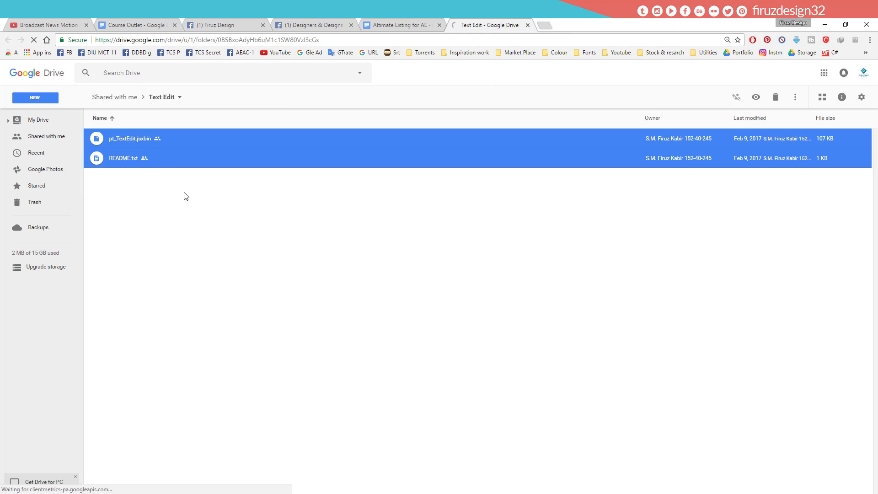
{"action": "left_click", "coordinate": [130, 99]}
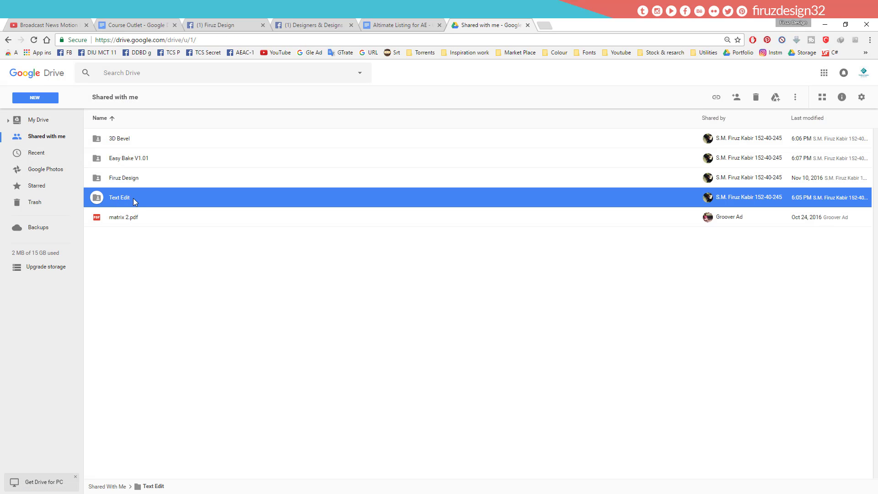
{"action": "right_click", "coordinate": [133, 199]}
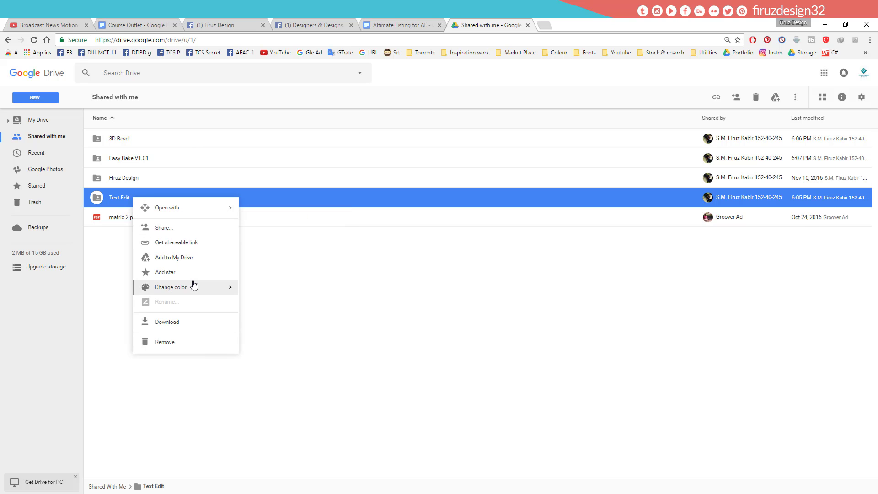
{"action": "left_click", "coordinate": [193, 323]}
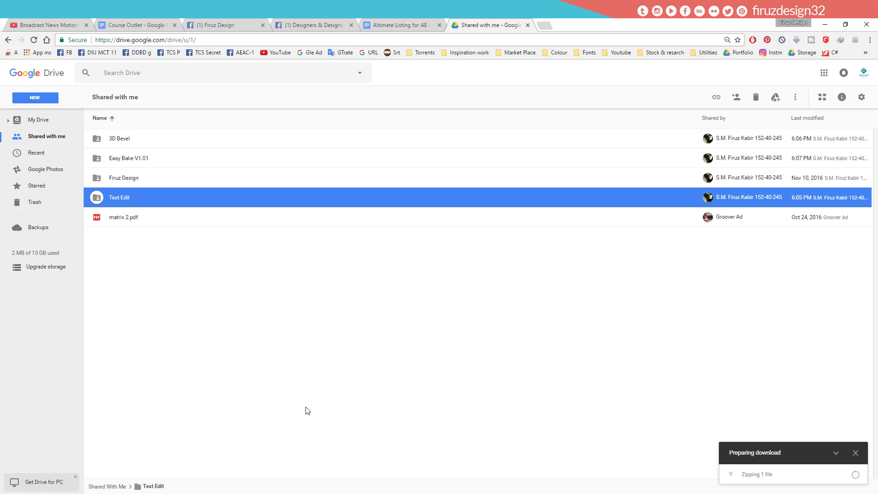
Return to the Firuz Design Facebook page and look through its plugin download and installation posts
{"action": "left_click", "coordinate": [217, 25]}
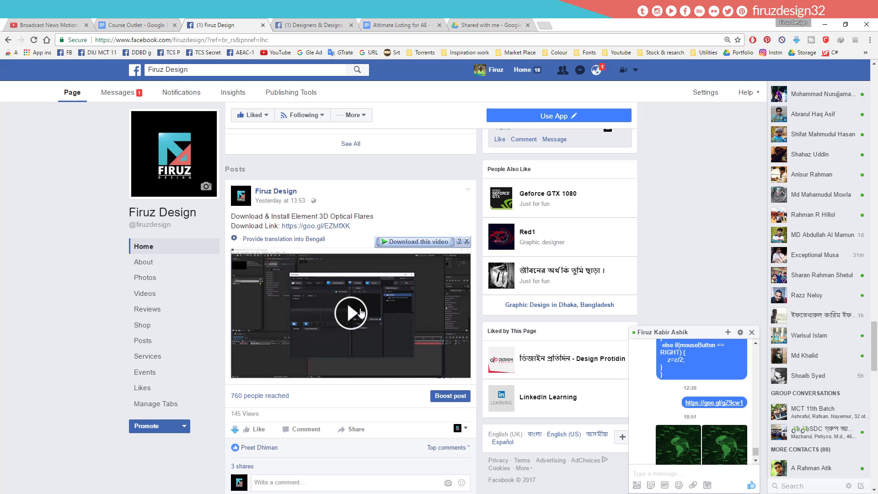
{"action": "scroll", "coordinate": [363, 311], "scroll_direction": "down", "scroll_amount": 8}
{"action": "scroll", "coordinate": [362, 311], "scroll_direction": "down", "scroll_amount": 6}
{"action": "scroll", "coordinate": [363, 311], "scroll_direction": "up", "scroll_amount": 6}
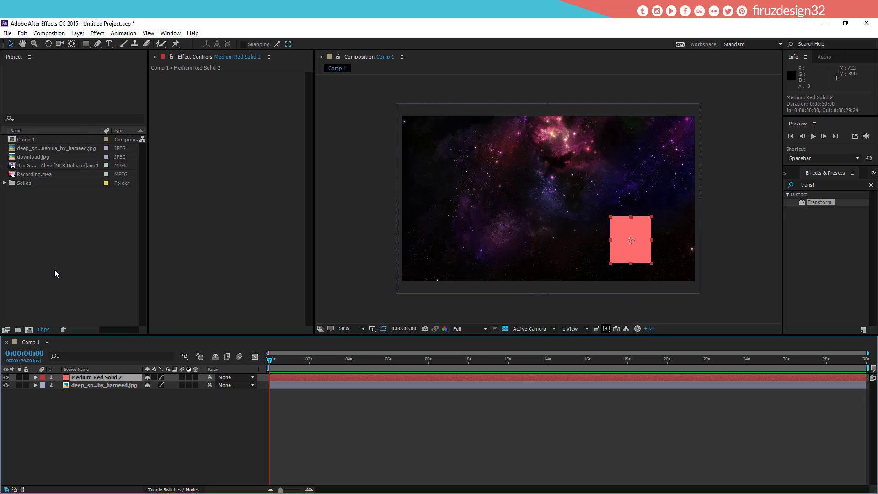
Switch to After Effects, search the effects for "tri", and apply Tritone to the deep_space_nebula_by_hameed.jpg layer
{"action": "left_click", "coordinate": [824, 184]}
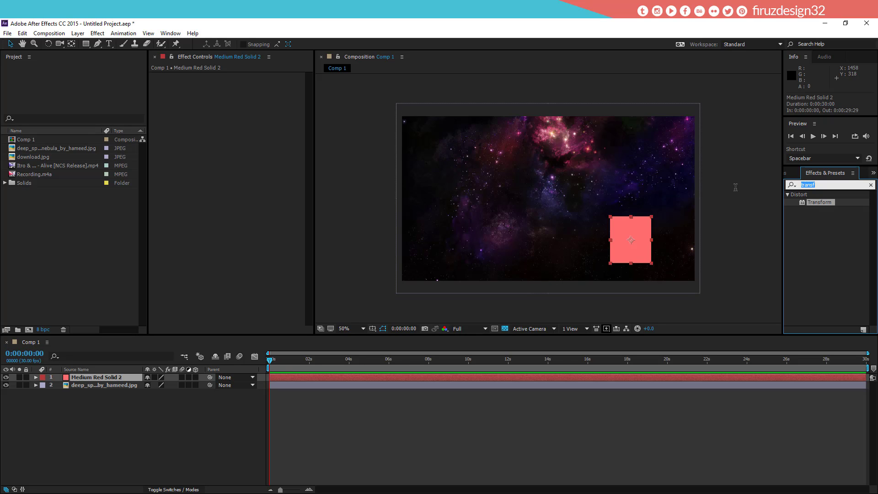
{"action": "type", "text": "tri"}
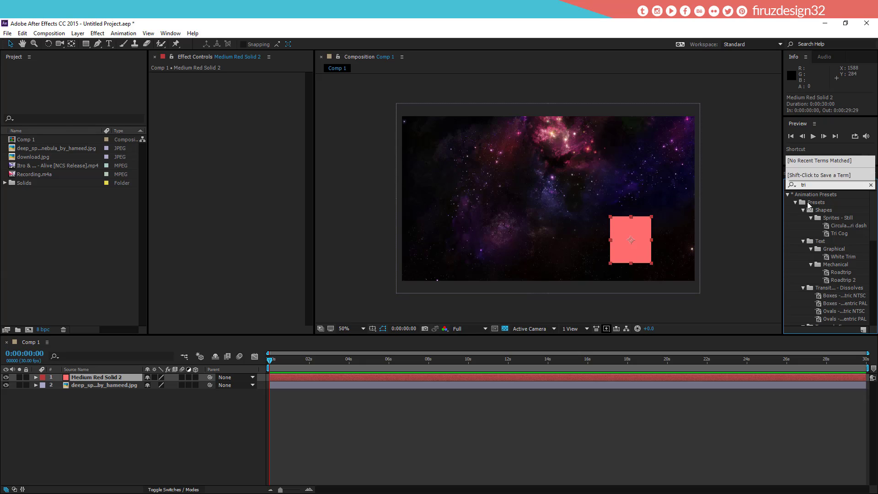
{"action": "left_click", "coordinate": [788, 194]}
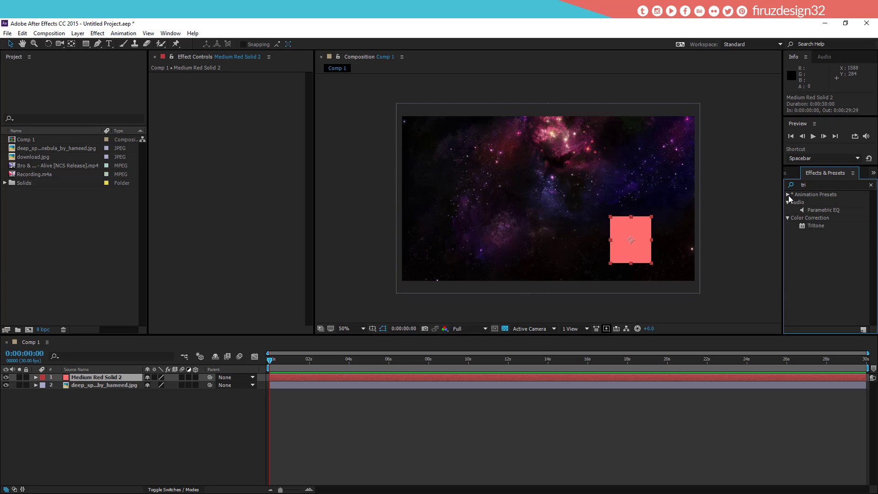
{"action": "left_click", "coordinate": [819, 226]}
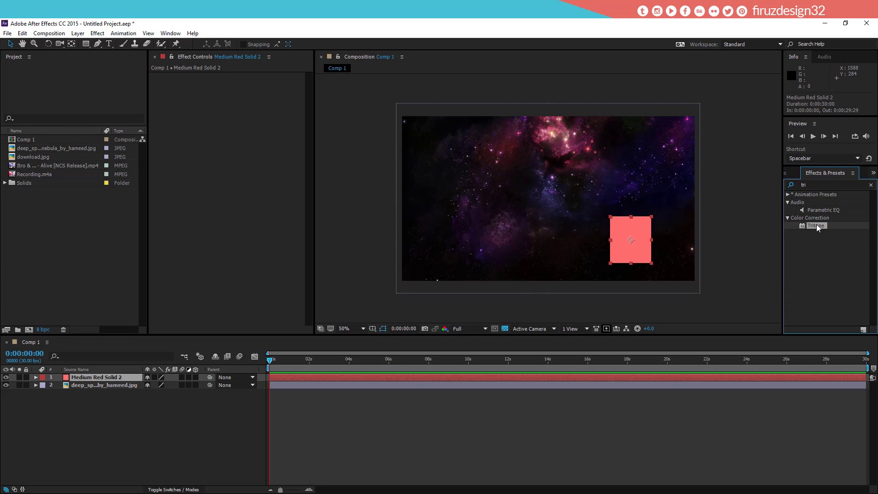
{"action": "left_click_drag", "start_coordinate": [818, 227], "coordinate": [108, 384]}
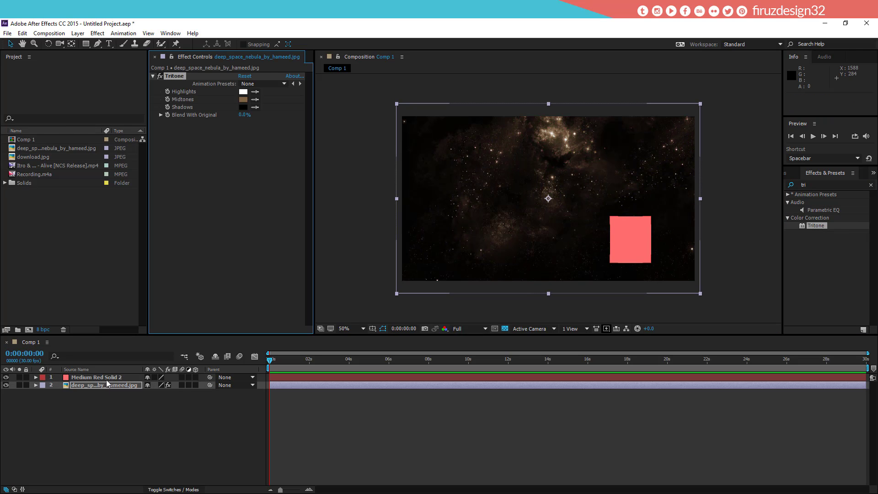
Delete the Medium Red Solid 2 layer and toggle the Tritone effect off and on to compare the image
{"action": "left_click", "coordinate": [114, 378]}
{"action": "key", "text": "Delete"}
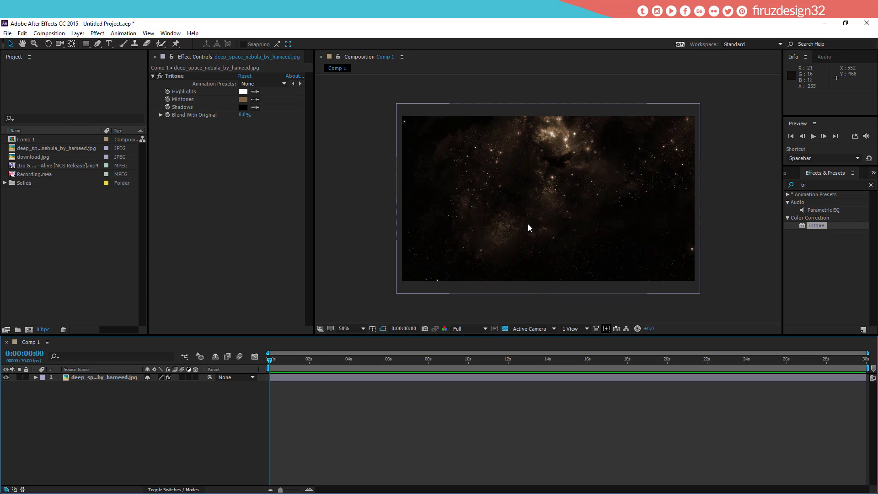
{"action": "left_click", "coordinate": [160, 77]}
{"action": "left_click", "coordinate": [161, 77]}
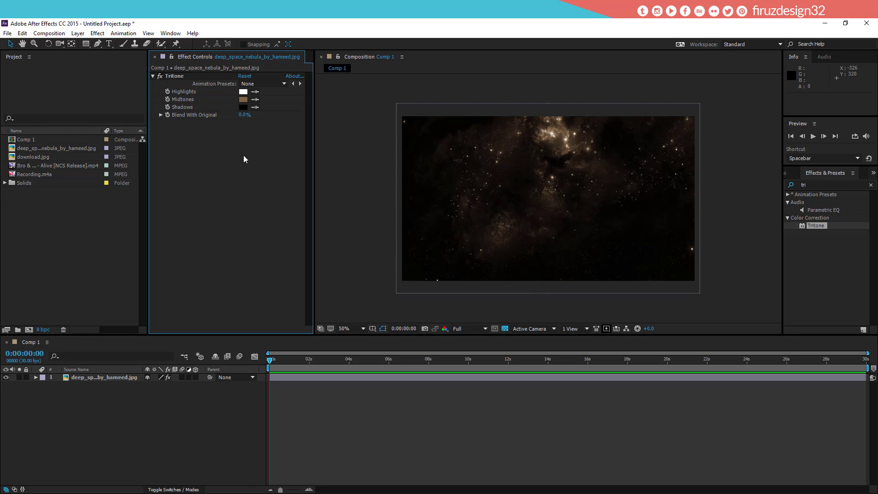
Try pure red (FF0000) as the Midtones color of the Tritone effect
{"action": "left_click", "coordinate": [243, 99]}
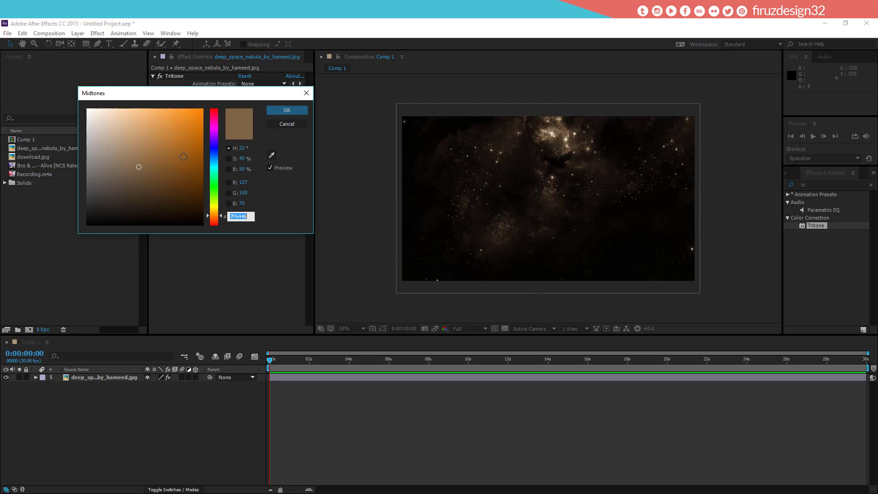
{"action": "mouse_move", "coordinate": [215, 126]}
{"action": "left_mouse_down"}
{"action": "mouse_move", "coordinate": [213, 103]}
{"action": "mouse_move", "coordinate": [174, 102]}
{"action": "mouse_move", "coordinate": [301, 128]}
{"action": "left_mouse_up"}
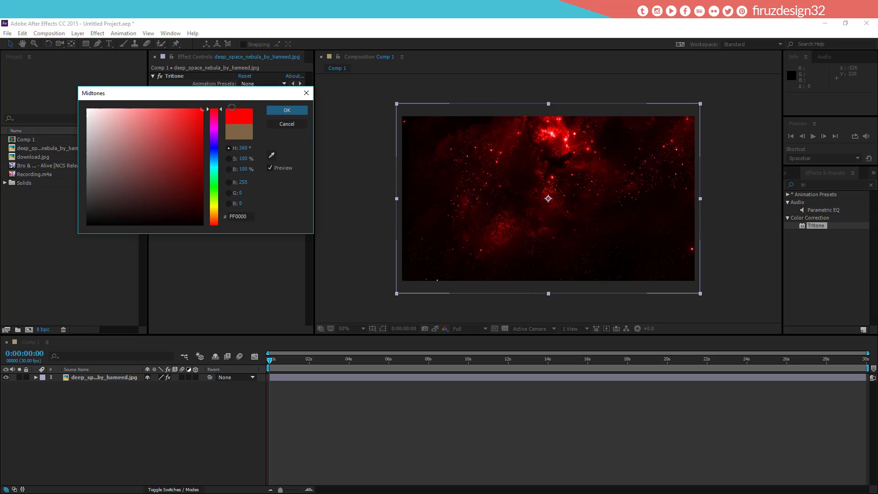
{"action": "left_click", "coordinate": [301, 127]}
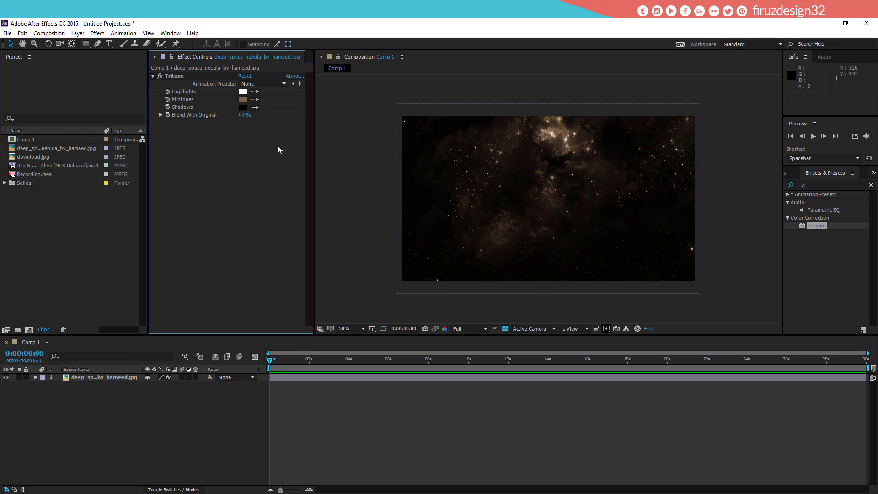
Remove the Tritone effect from the nebula layer and collapse the Audio and Color Correction effect categories
{"action": "left_click", "coordinate": [181, 77]}
{"action": "key", "text": "Delete"}
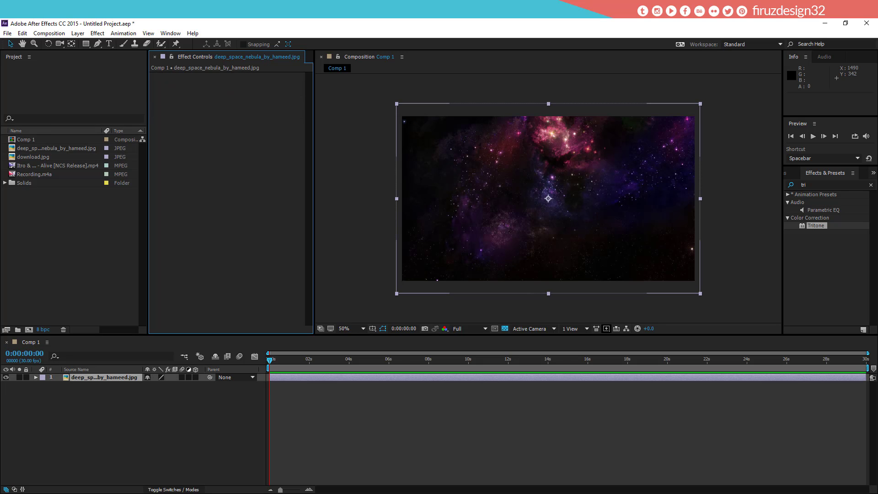
{"action": "left_click", "coordinate": [788, 202]}
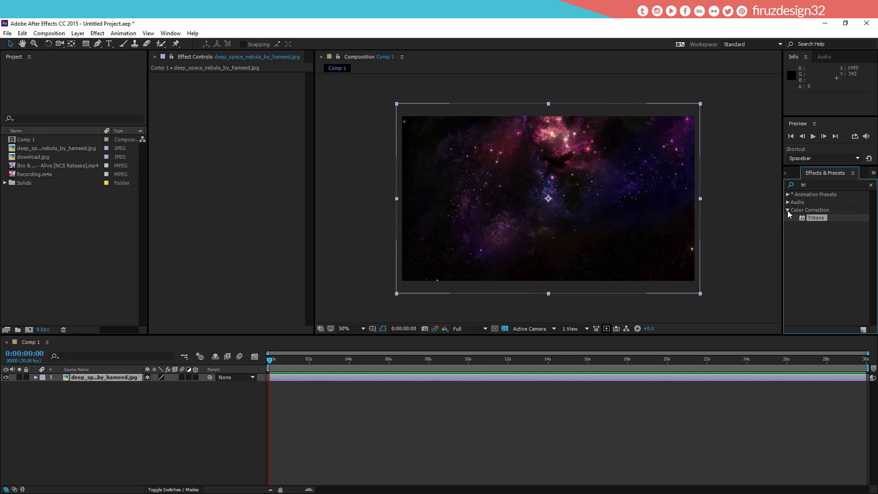
{"action": "left_click", "coordinate": [788, 211]}
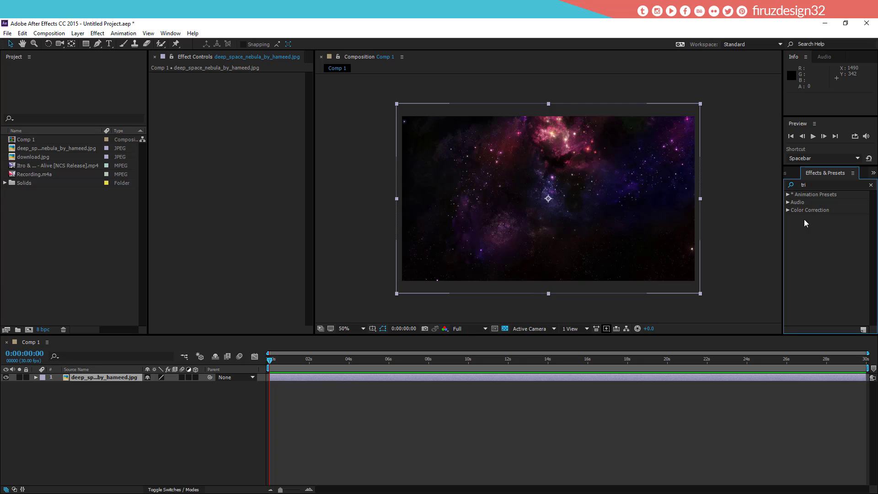
Apply the Linear Wipe transition effect to the deep_space_nebula_by_hameed.jpg layer
{"action": "left_click", "coordinate": [98, 33]}
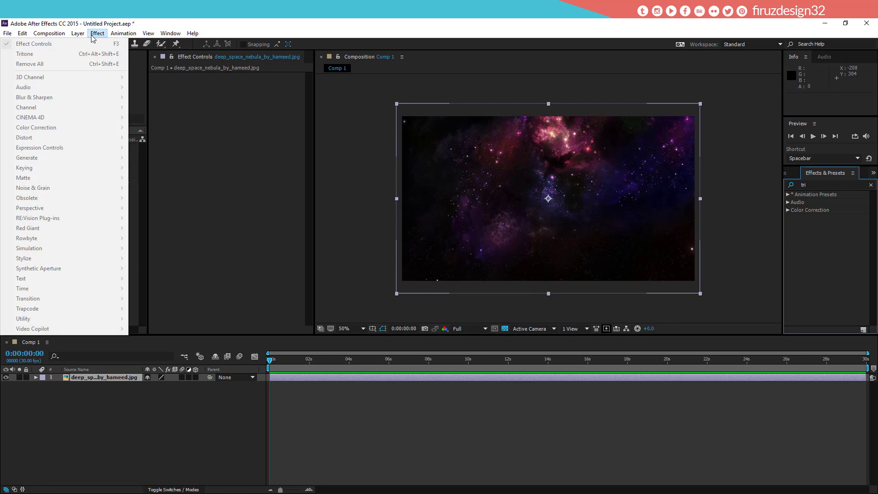
{"action": "left_click", "coordinate": [100, 400]}
{"action": "left_click", "coordinate": [100, 380]}
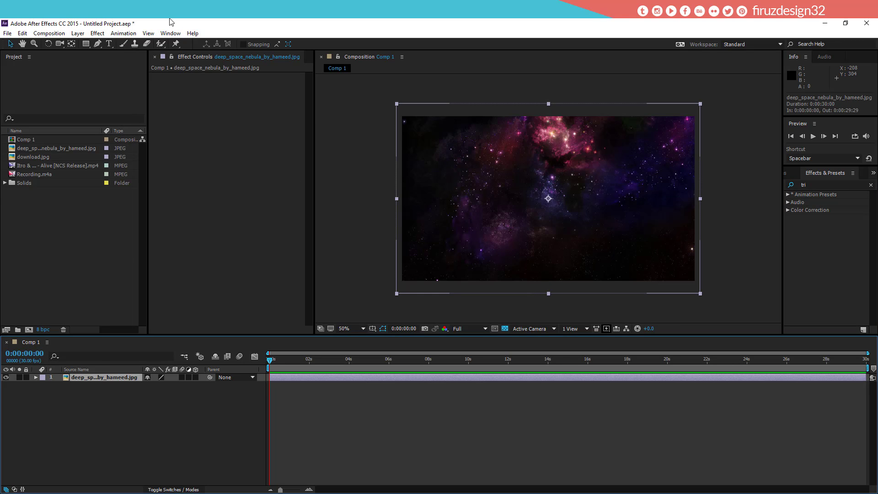
{"action": "left_click", "coordinate": [97, 32]}
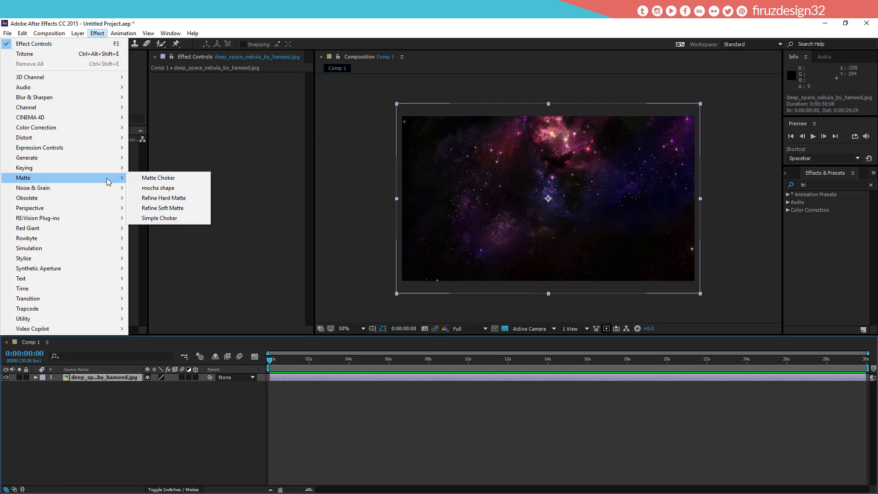
{"action": "mouse_move", "coordinate": [118, 170]}
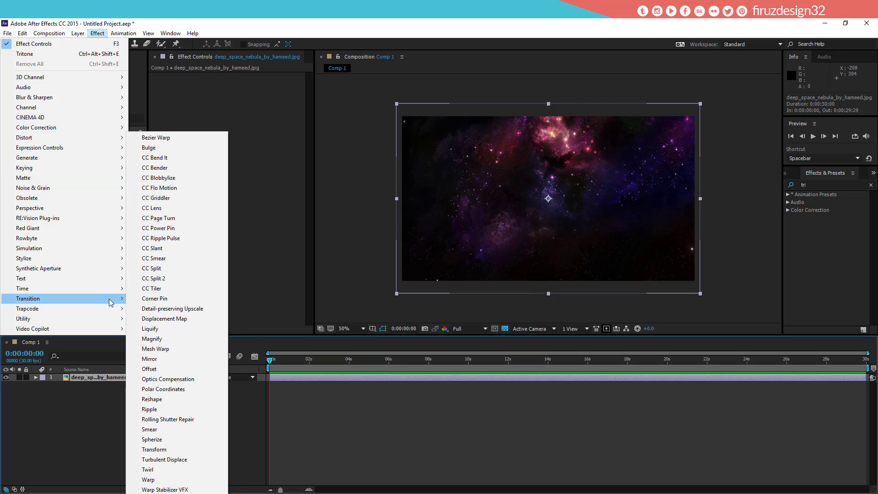
{"action": "mouse_move", "coordinate": [111, 302]}
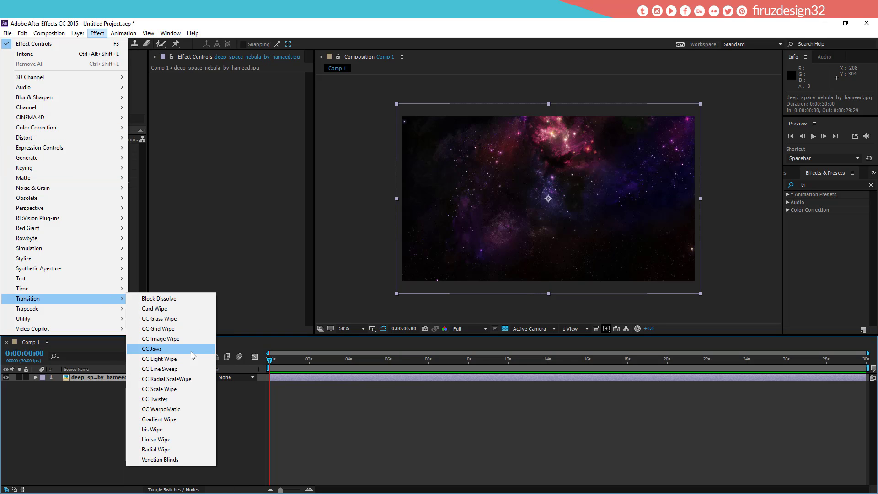
{"action": "left_click", "coordinate": [171, 440]}
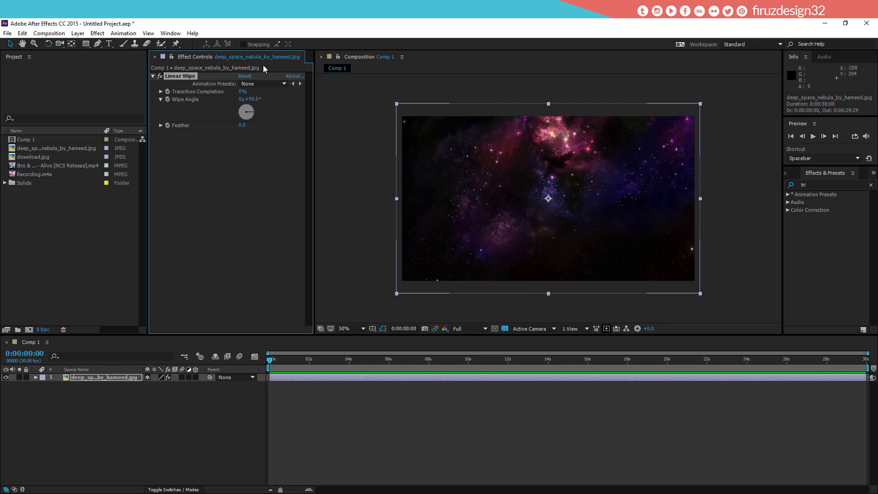
Set the Linear Wipe's Transition Completion to 42% and its Wipe Angle to 167°
{"action": "left_click_drag", "start_coordinate": [242, 96], "coordinate": [211, 81]}
{"action": "left_click_drag", "start_coordinate": [254, 112], "coordinate": [277, 92]}
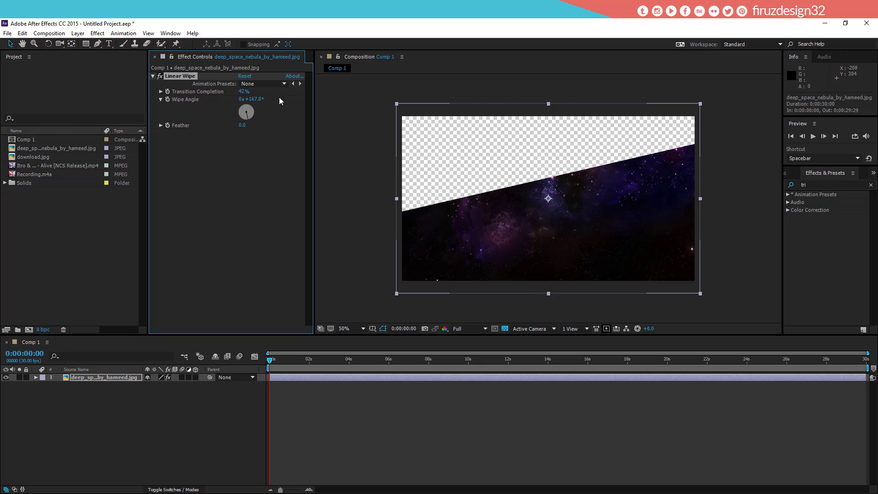
Try a Linear Wipe Feather of 728 and remove the effect from the nebula layer
{"action": "left_click_drag", "start_coordinate": [243, 130], "coordinate": [558, 117]}
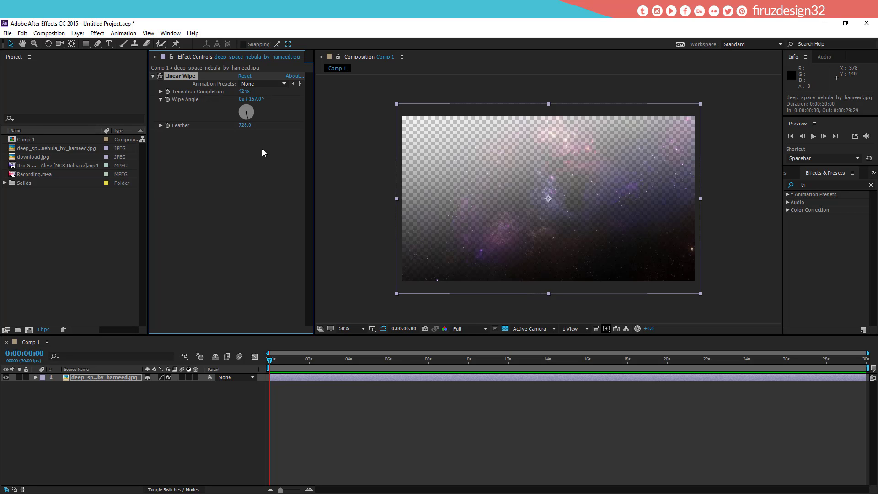
{"action": "key", "text": "Delete"}
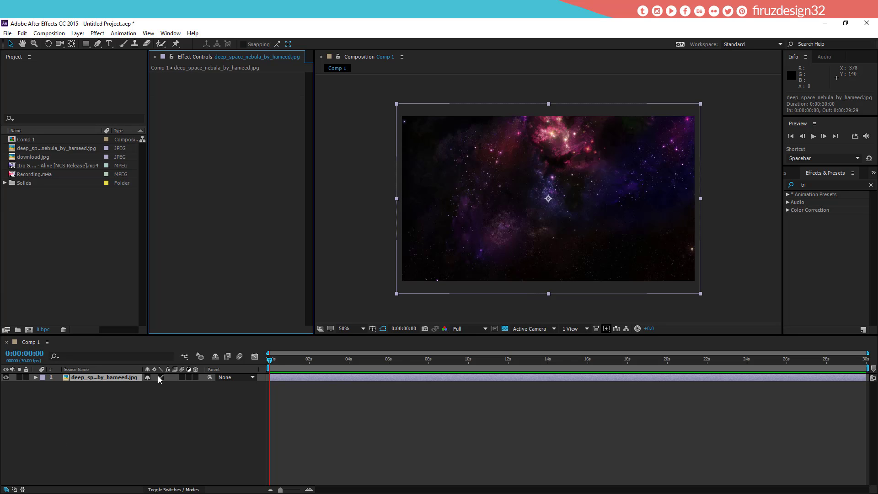
Search the effects for "drop", try Drop Shadow on the nebula layer and remove it again
{"action": "left_click", "coordinate": [818, 185]}
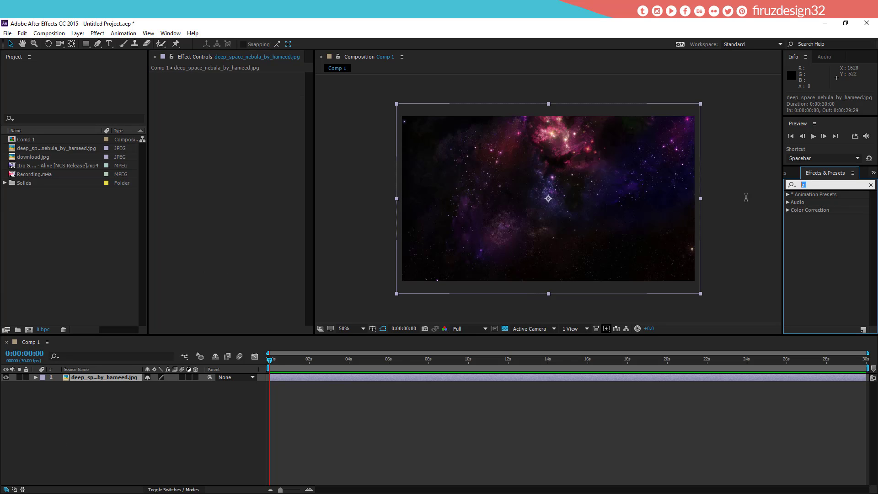
{"action": "key", "text": "BackSpace"}
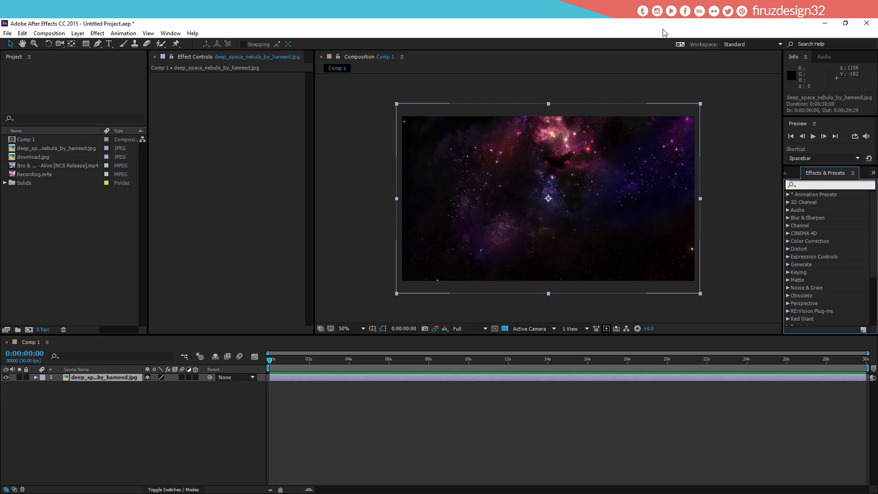
{"action": "type", "text": "drop"}
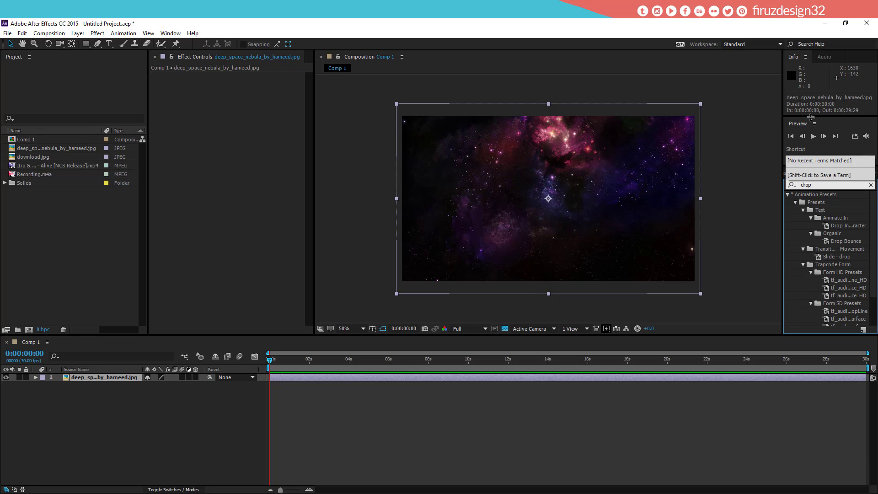
{"action": "left_click", "coordinate": [788, 195]}
{"action": "left_click", "coordinate": [789, 195]}
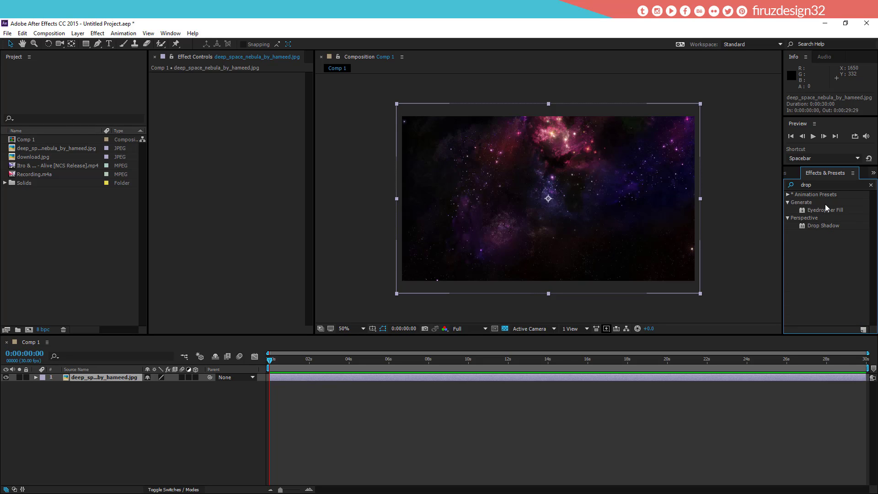
{"action": "double_click", "coordinate": [828, 226]}
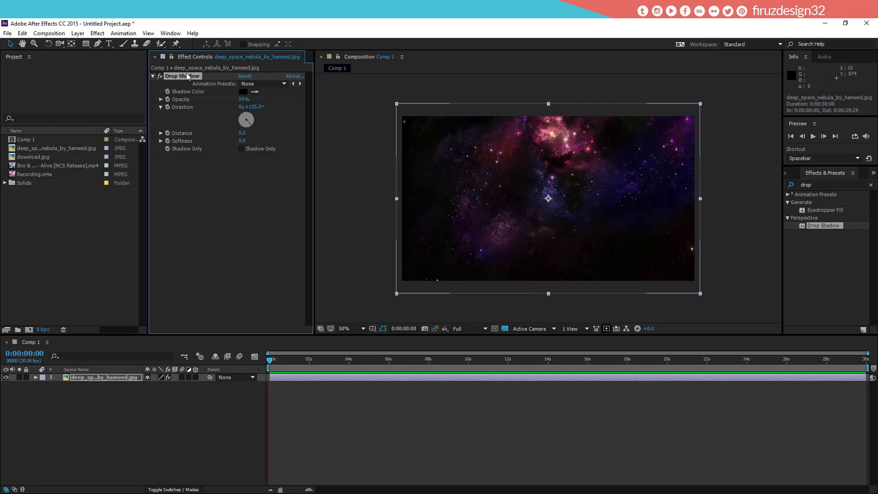
{"action": "key", "text": "Delete"}
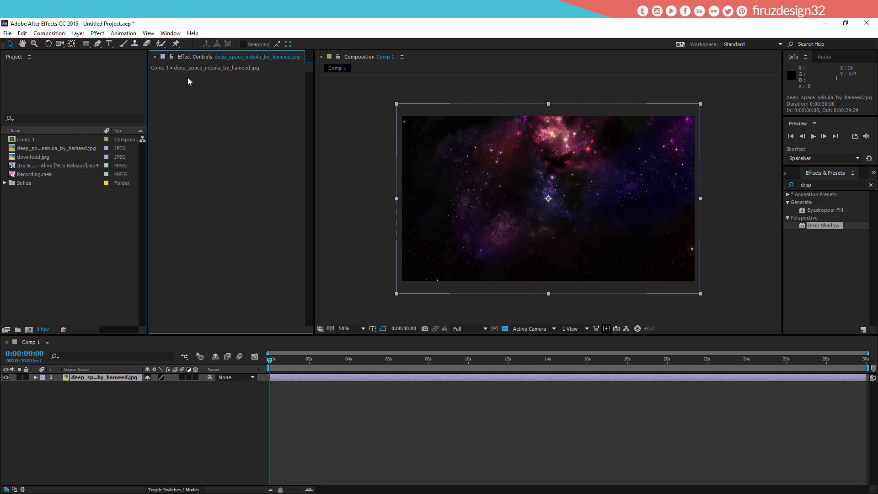
Add a comp-sized solid with the default settings and scale it to 30% wide and 47% high around its center
{"action": "left_click", "coordinate": [147, 422]}
{"action": "key", "text": "ctrl+y"}
{"action": "key", "text": "Return"}
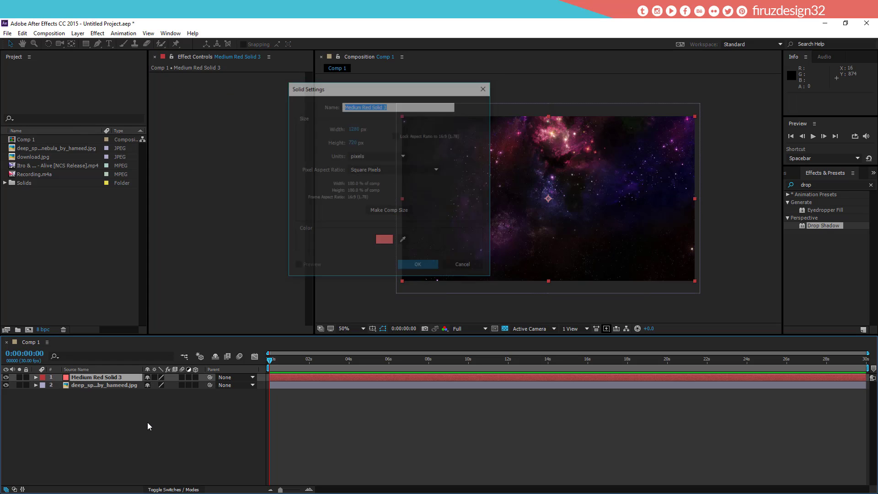
{"action": "left_click_drag", "start_coordinate": [688, 124], "coordinate": [593, 160]}
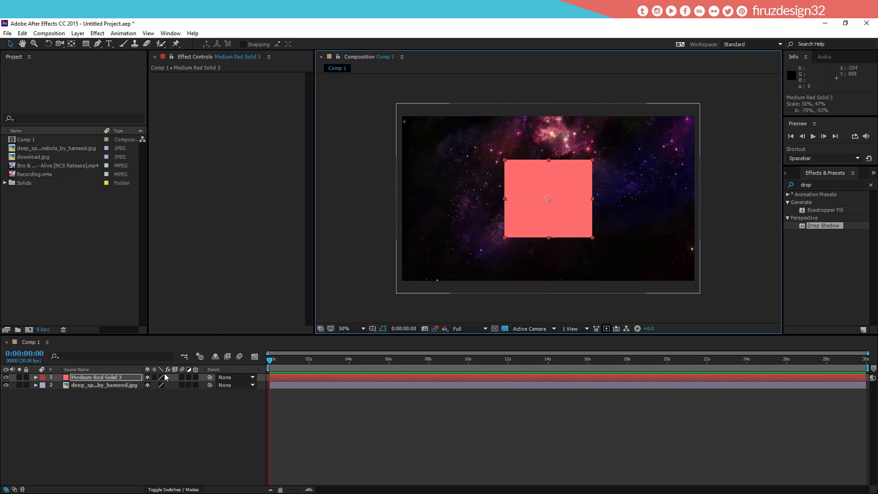
Apply Drop Shadow to the red solid and hide the nebula layer
{"action": "key", "text": "ctrl+alt+shift+e"}
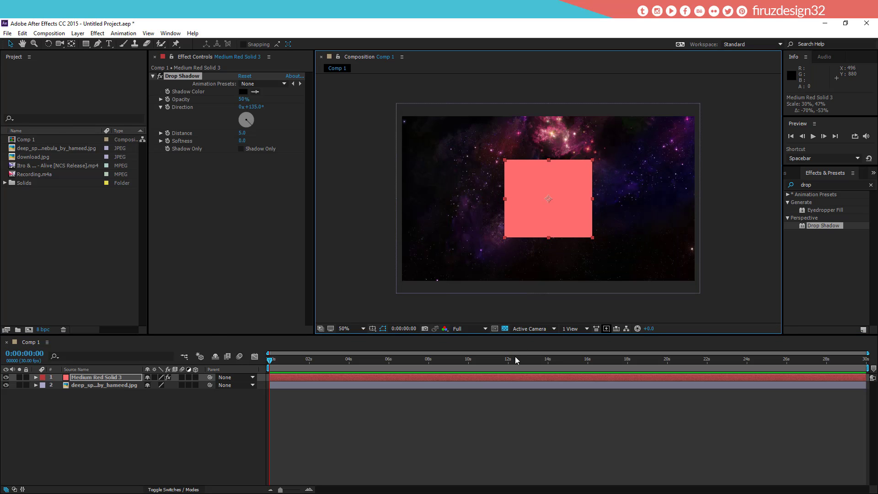
{"action": "left_click", "coordinate": [505, 329]}
{"action": "left_click", "coordinate": [5, 385]}
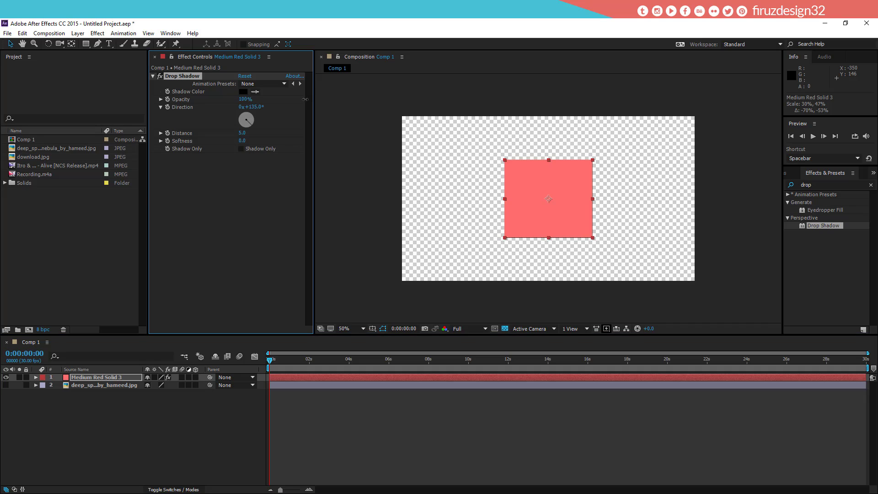
Set the solid's Drop Shadow Distance to 161 and its Opacity to 55%
{"action": "left_click_drag", "start_coordinate": [244, 99], "coordinate": [302, 99]}
{"action": "left_click_drag", "start_coordinate": [243, 133], "coordinate": [252, 133]}
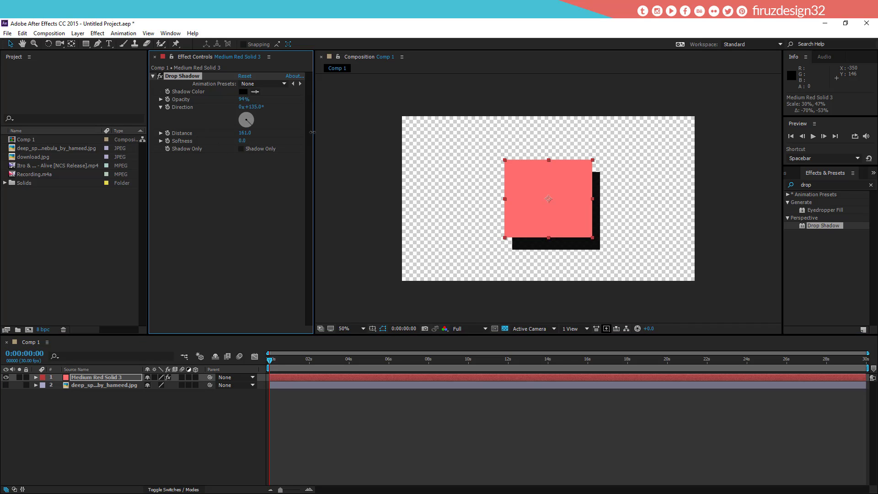
{"action": "left_click_drag", "start_coordinate": [232, 100], "coordinate": [197, 97]}
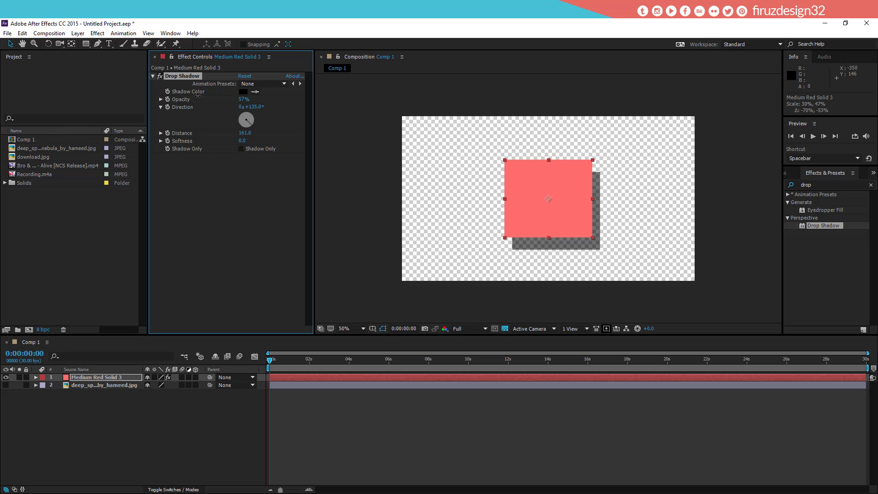
Hide the red solid, show the nebula layer again and remove the solid's Drop Shadow effect
{"action": "left_click", "coordinate": [112, 379]}
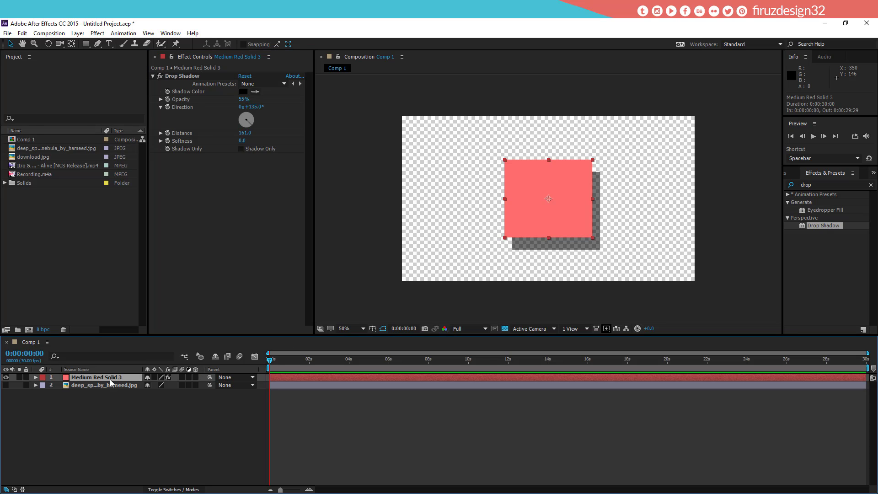
{"action": "left_click", "coordinate": [5, 377]}
{"action": "left_click", "coordinate": [6, 385]}
{"action": "left_click", "coordinate": [191, 78]}
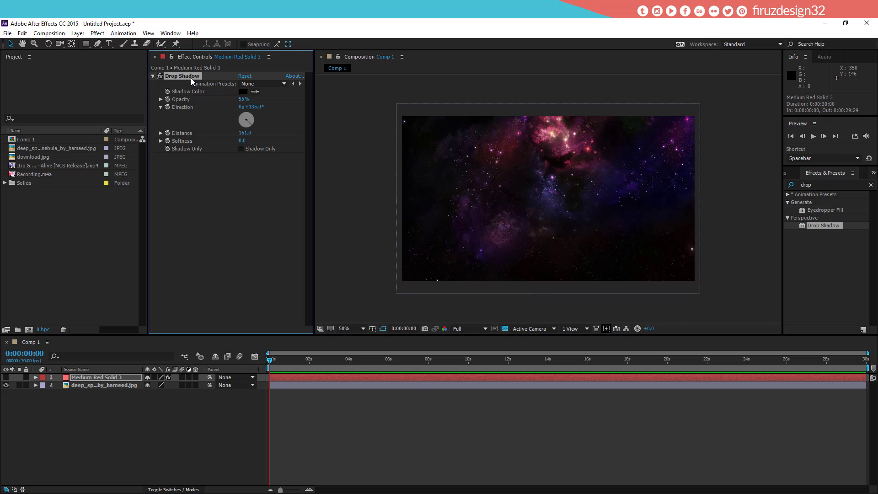
{"action": "key", "text": "Delete"}
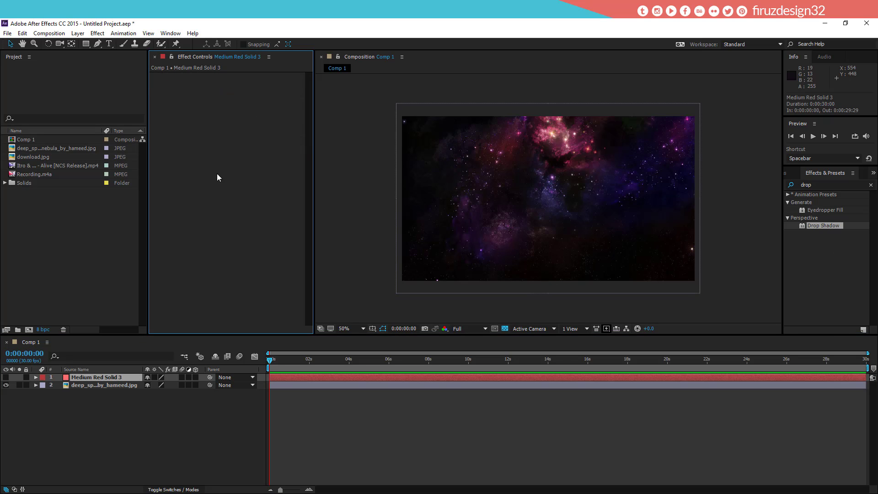
Apply the CC Jaws transition effect to the red solid and set its Completion to 100%
{"action": "left_click", "coordinate": [101, 36]}
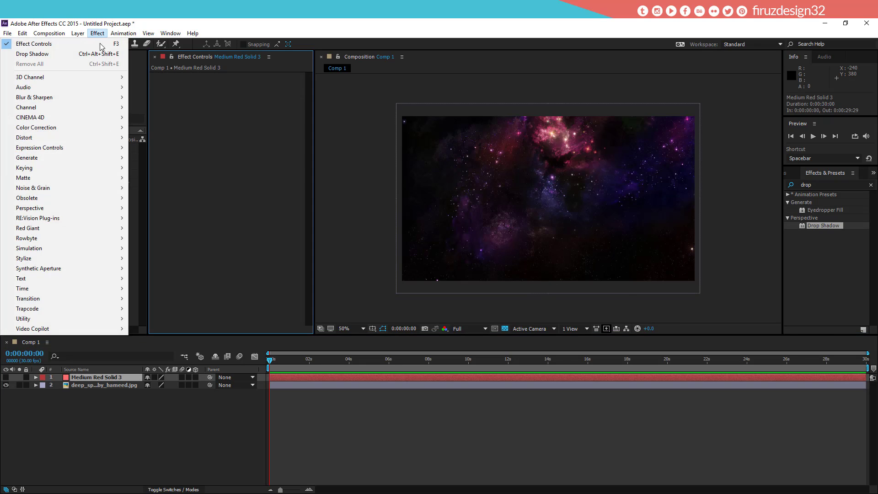
{"action": "mouse_move", "coordinate": [114, 300]}
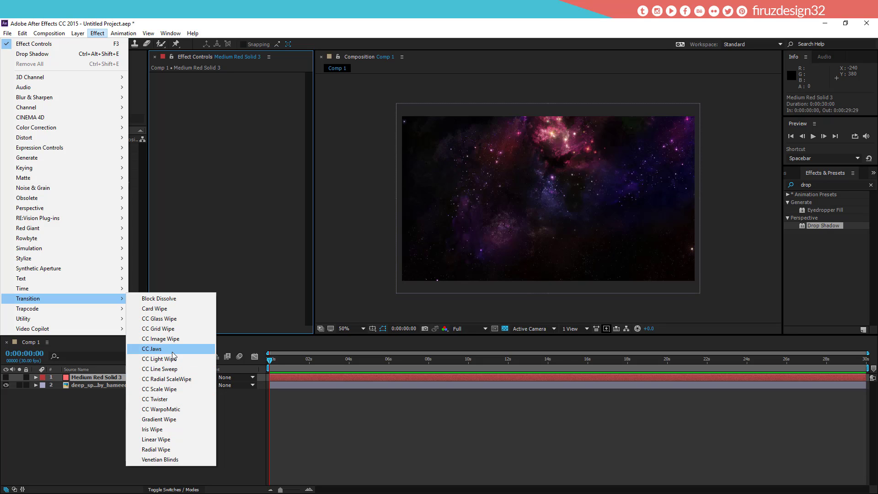
{"action": "left_click", "coordinate": [152, 349]}
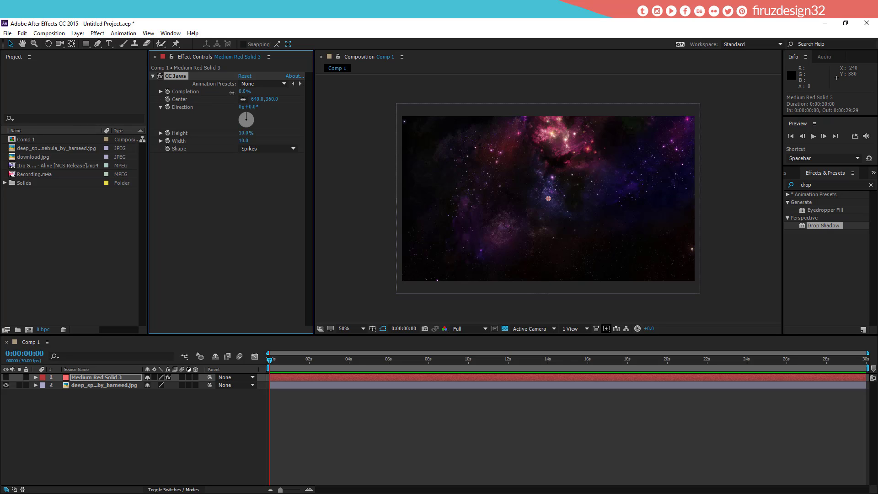
{"action": "left_click_drag", "start_coordinate": [232, 93], "coordinate": [334, 92]}
Move the CC Jaws effect from the red solid to the deep_space_nebula_by_hameed.jpg layer
{"action": "key", "text": "Delete"}
{"action": "left_click", "coordinate": [100, 385]}
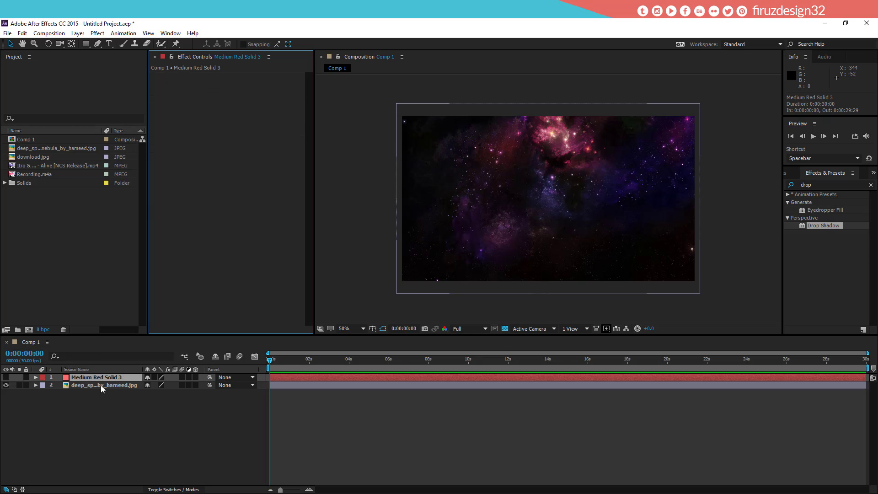
{"action": "key", "text": "ctrl+v"}
{"action": "left_click", "coordinate": [111, 378]}
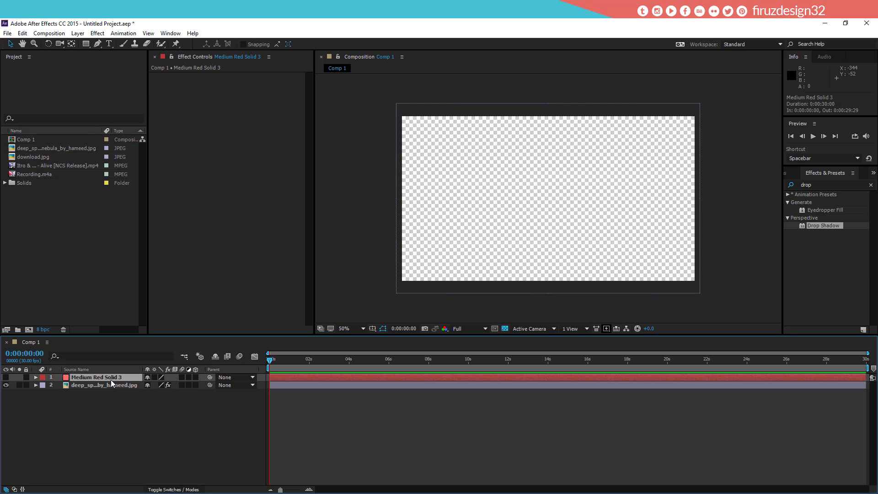
{"action": "left_click", "coordinate": [123, 387]}
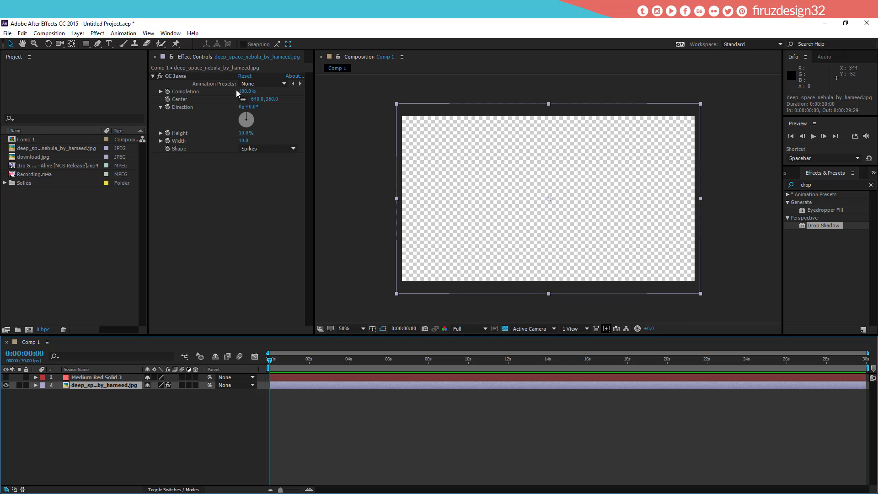
Set the CC Jaws Center to 796.6, 497.3 and its Completion to 13% on the nebula layer
{"action": "left_click_drag", "start_coordinate": [238, 91], "coordinate": [208, 99]}
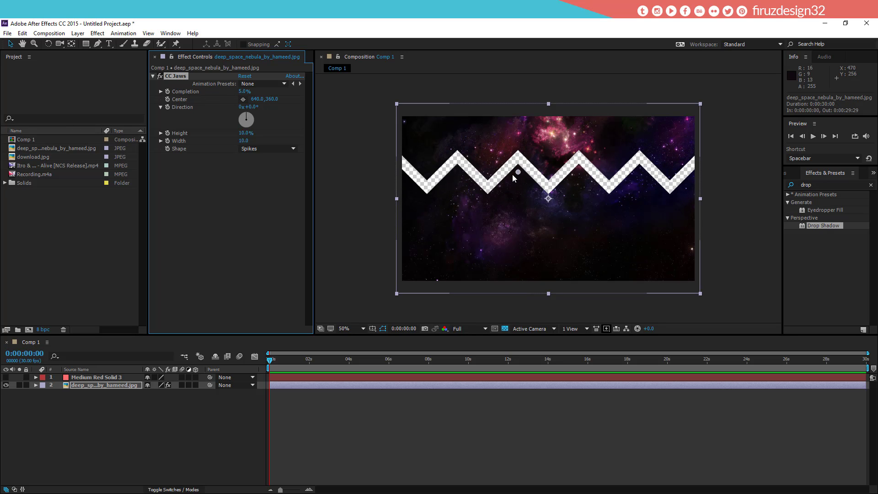
{"action": "left_click_drag", "start_coordinate": [518, 172], "coordinate": [546, 197]}
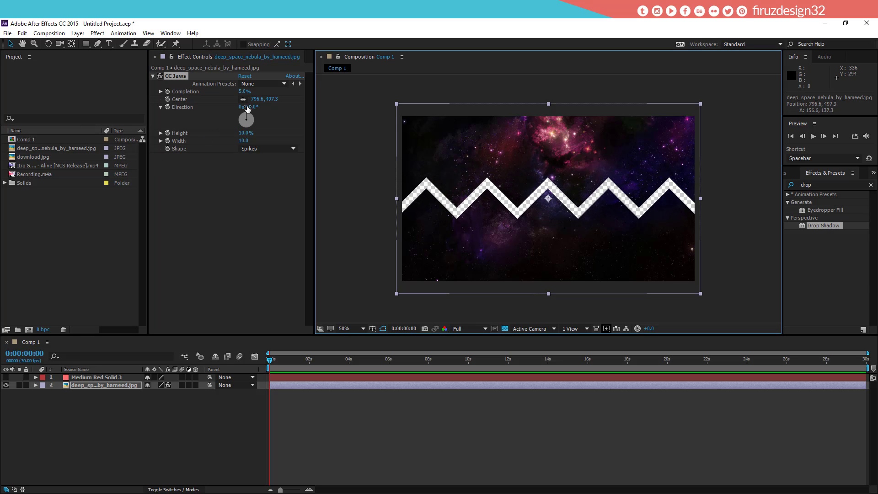
{"action": "mouse_move", "coordinate": [242, 92]}
{"action": "left_mouse_down"}
{"action": "mouse_move", "coordinate": [291, 91]}
{"action": "mouse_move", "coordinate": [248, 94]}
{"action": "left_mouse_up"}
Try the RoboJaw, Block and Waves shapes for CC Jaws, and remove the effect from the nebula layer
{"action": "left_click", "coordinate": [266, 149]}
{"action": "left_click", "coordinate": [275, 168]}
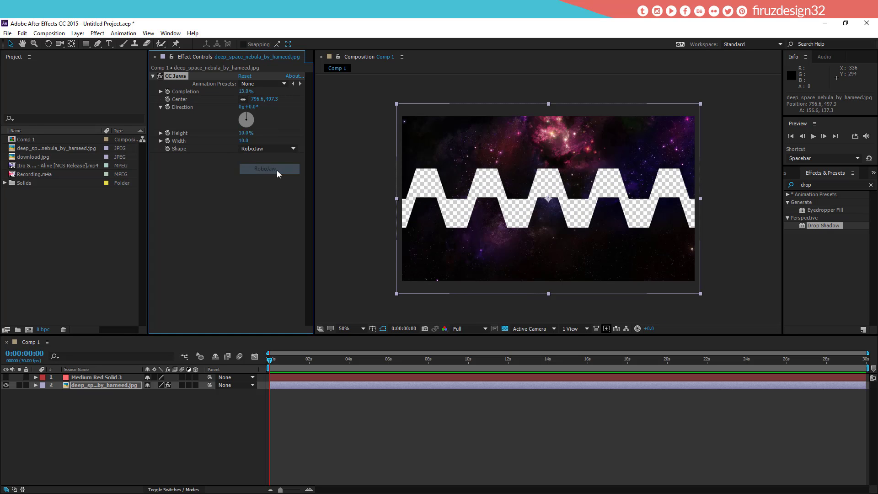
{"action": "left_click", "coordinate": [276, 150]}
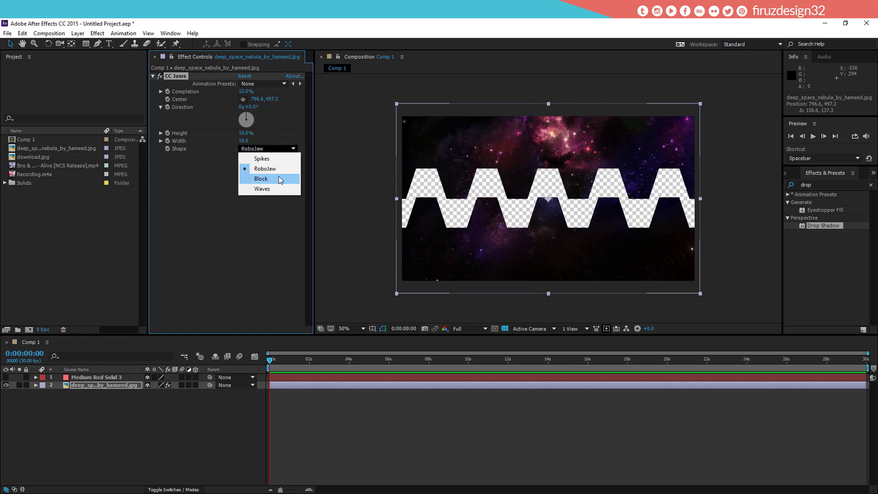
{"action": "left_click", "coordinate": [280, 179]}
{"action": "left_click", "coordinate": [286, 151]}
{"action": "left_click", "coordinate": [281, 188]}
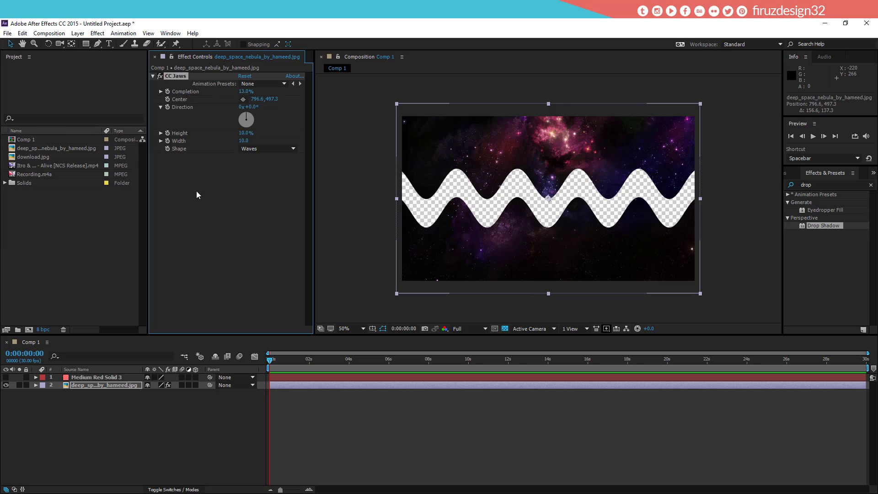
{"action": "key", "text": "Delete"}
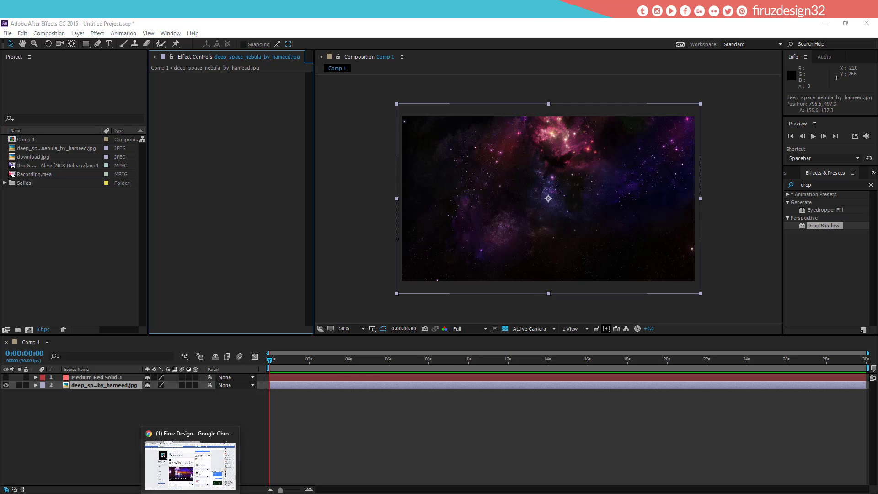
Switch to Chrome and examine the Course Outlet document's lesson list, especially the shape and mask path animation topic in lesson 13
{"action": "left_click", "coordinate": [190, 465]}
{"action": "left_click", "coordinate": [403, 20]}
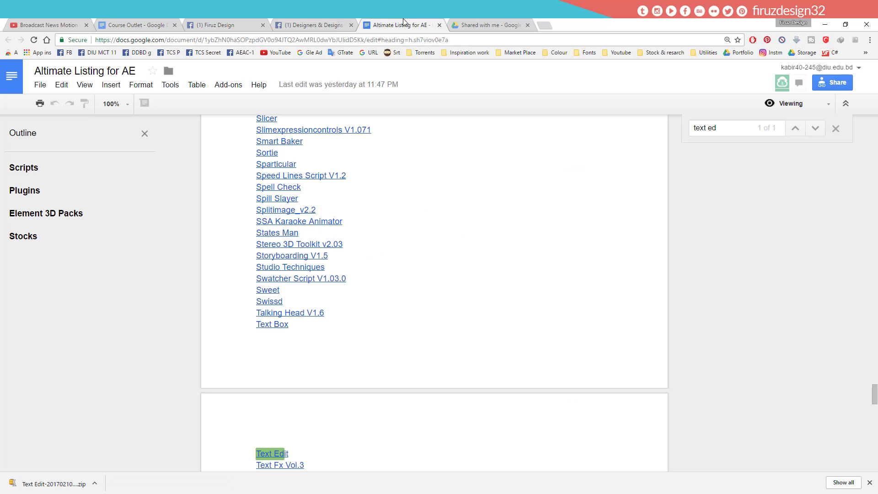
{"action": "left_click", "coordinate": [144, 21]}
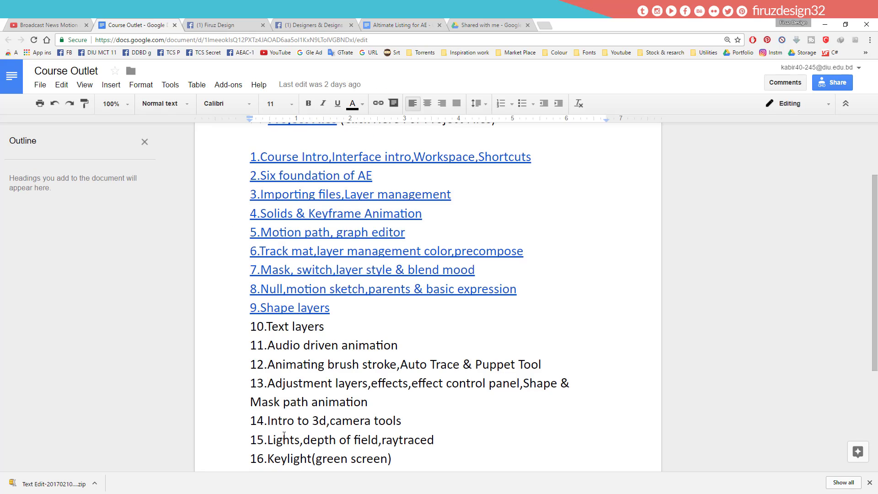
{"action": "scroll", "coordinate": [591, 255], "scroll_direction": "down", "scroll_amount": 3}
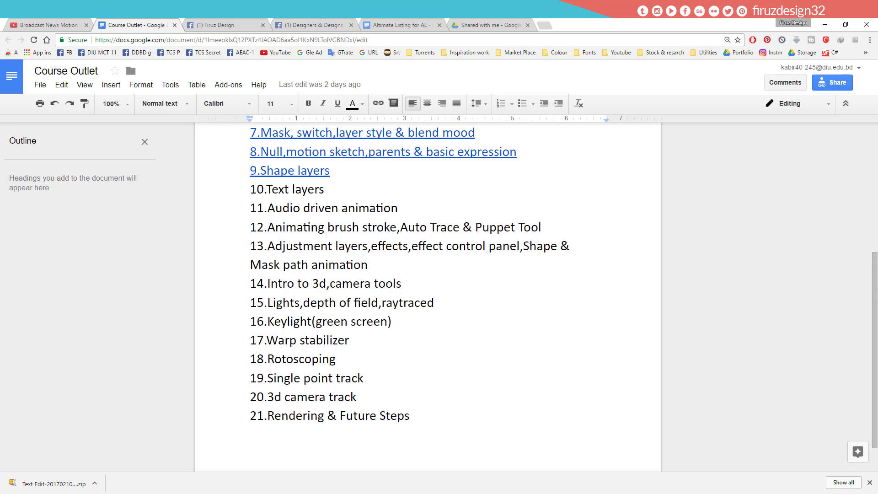
{"action": "left_click_drag", "start_coordinate": [524, 246], "coordinate": [550, 268]}
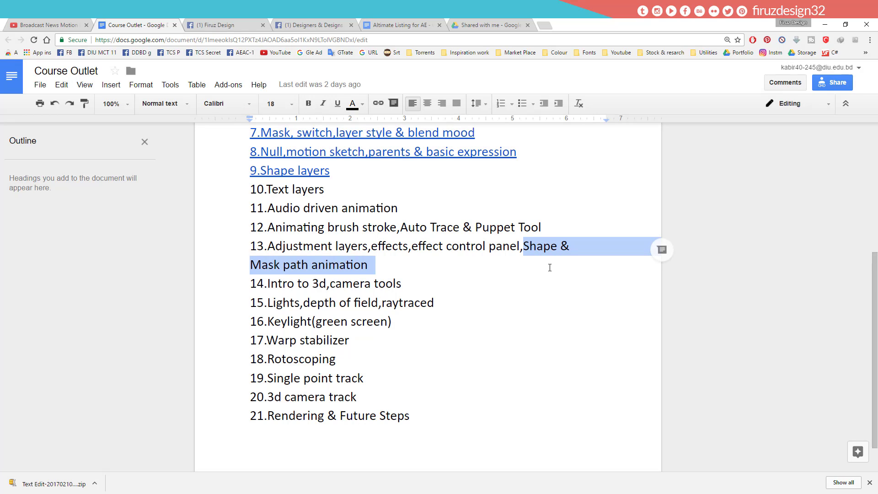
{"action": "double_click", "coordinate": [499, 338]}
{"action": "left_click", "coordinate": [367, 261]}
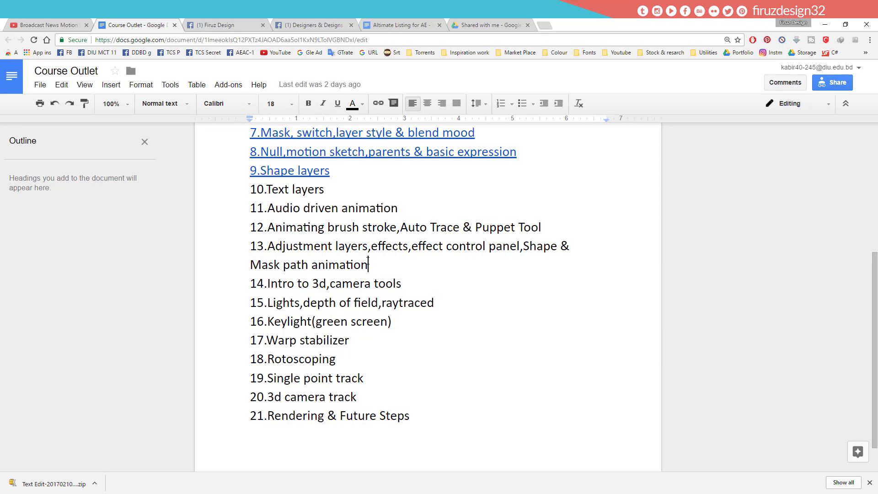
{"action": "scroll", "coordinate": [368, 261], "scroll_direction": "up", "scroll_amount": 2}
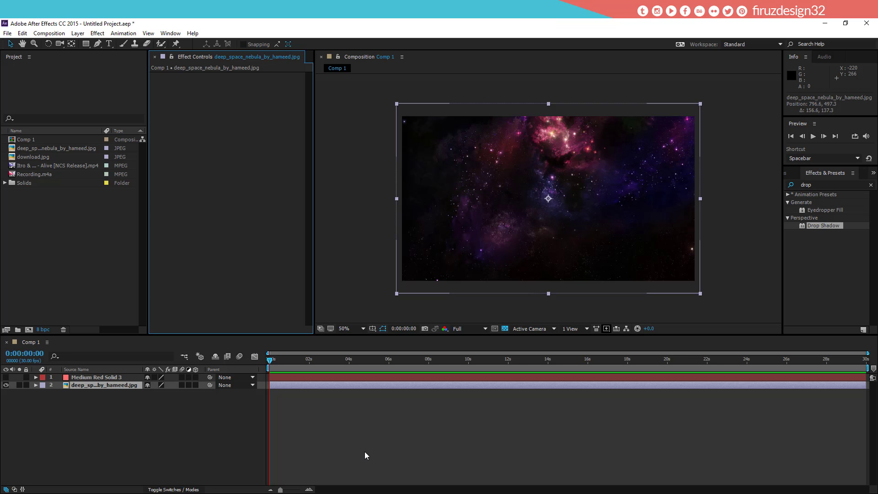
Draw a closed six-point Pen mask on the nebula layer, peaking near the frame's centre and enclosing the lower part of the image
{"action": "left_click", "coordinate": [365, 452]}
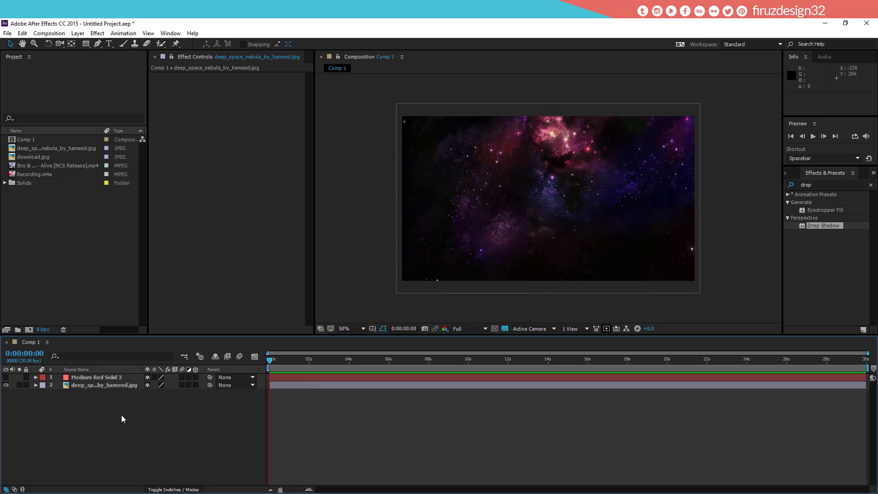
{"action": "left_click", "coordinate": [86, 385]}
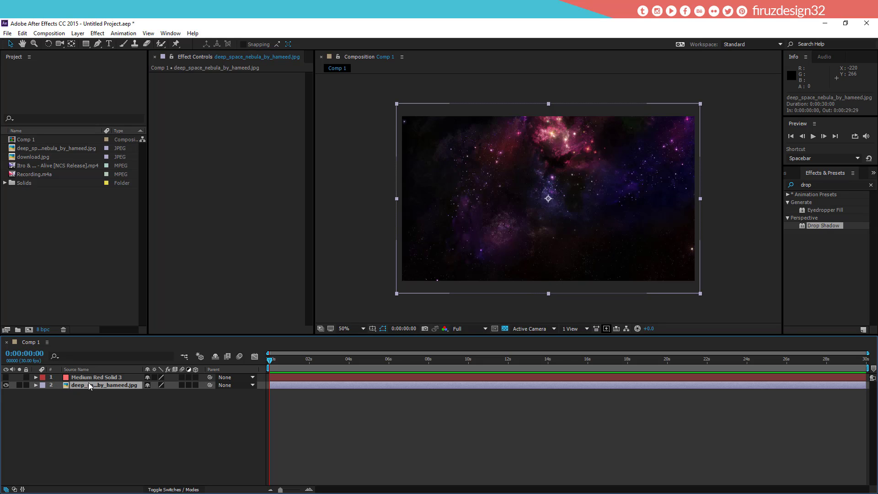
{"action": "left_click", "coordinate": [99, 45]}
{"action": "left_click", "coordinate": [387, 247]}
{"action": "left_click", "coordinate": [572, 162]}
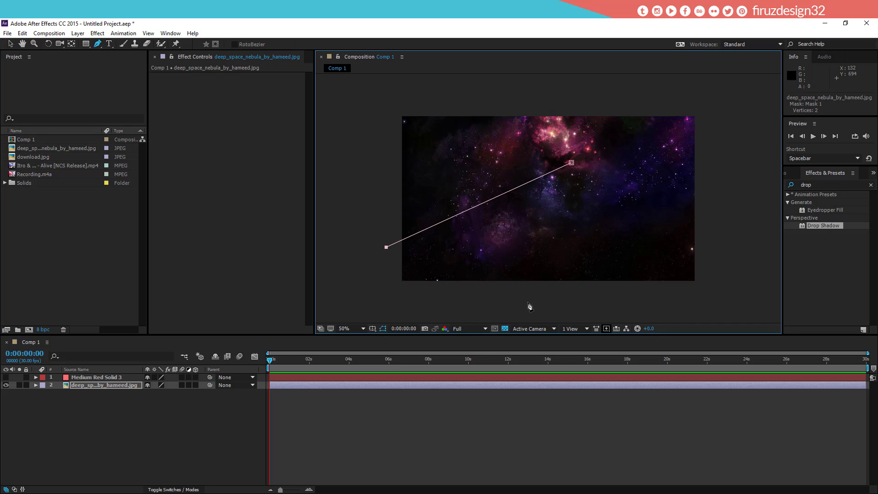
{"action": "left_click", "coordinate": [401, 295]}
{"action": "left_click", "coordinate": [642, 317]}
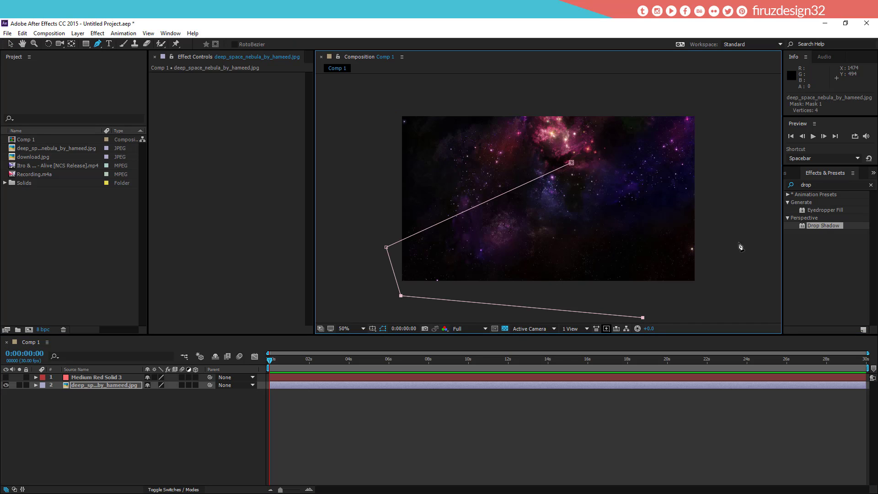
{"action": "left_click", "coordinate": [734, 273]}
{"action": "left_click", "coordinate": [718, 178]}
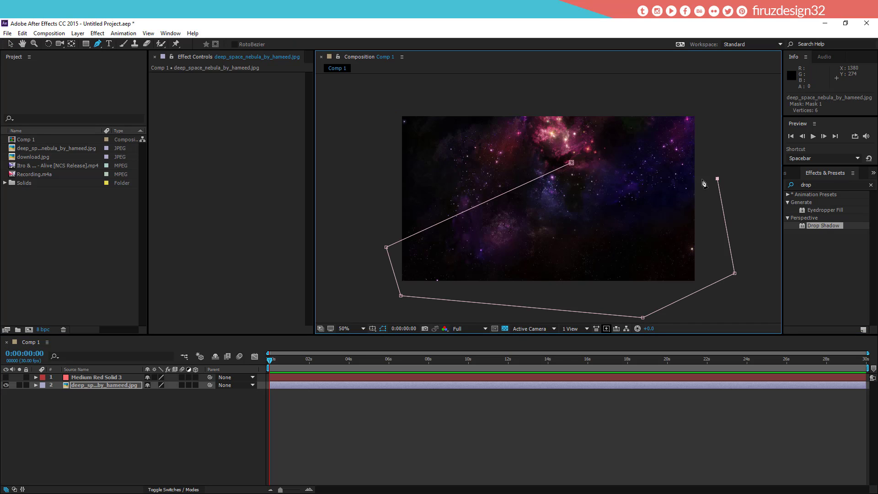
{"action": "left_click", "coordinate": [572, 163]}
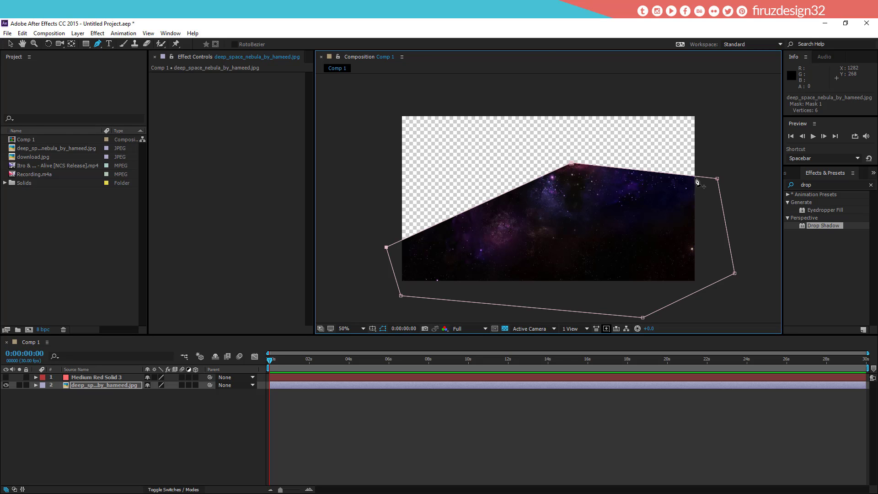
Reveal the nebula layer's Mask Path property and add a keyframe for it at 0:00:00:00
{"action": "left_click", "coordinate": [139, 384]}
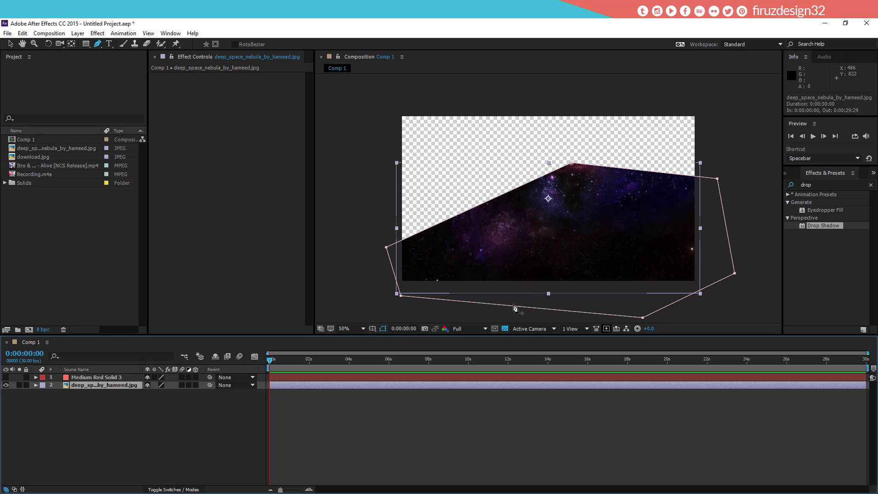
{"action": "key", "text": "m"}
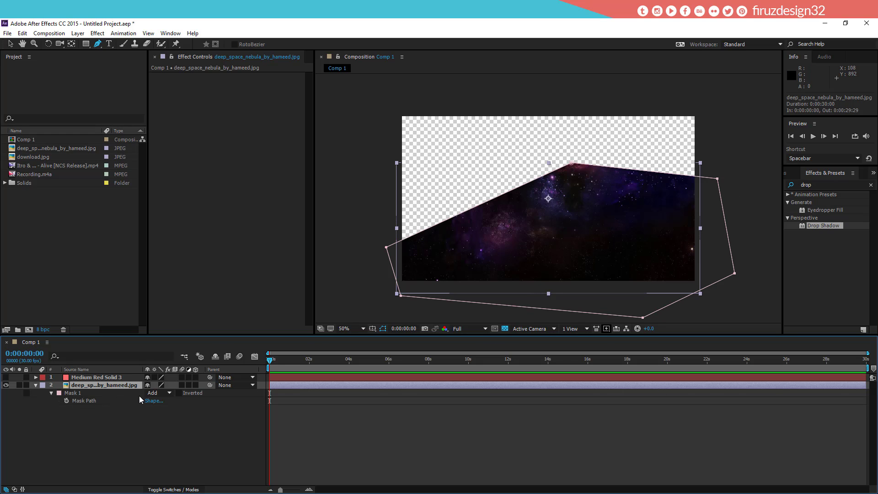
{"action": "left_click", "coordinate": [66, 401]}
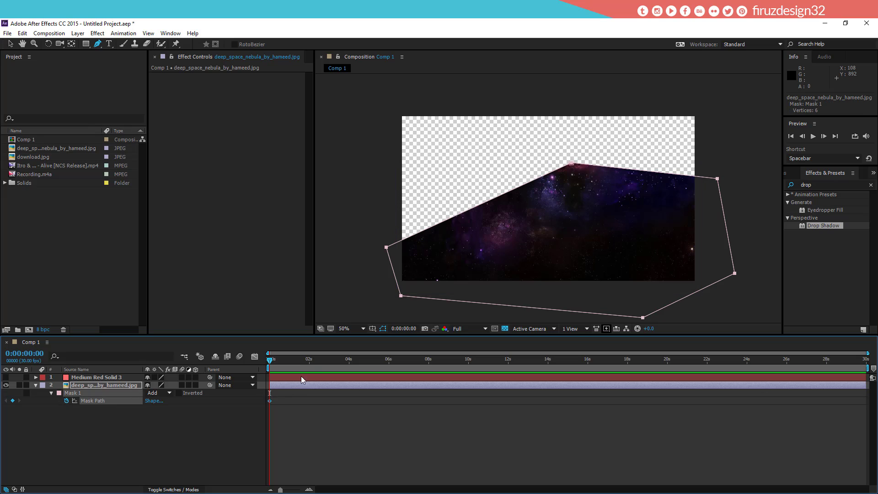
At 0:00:02:00, pull the mask's peak vertex down to keyframe a new path shape, and return to the start of the timeline
{"action": "left_click", "coordinate": [313, 360]}
{"action": "mouse_move", "coordinate": [312, 360]}
{"action": "left_mouse_down"}
{"action": "mouse_move", "coordinate": [441, 362]}
{"action": "mouse_move", "coordinate": [297, 371]}
{"action": "mouse_move", "coordinate": [315, 372]}
{"action": "left_mouse_up"}
{"action": "key", "text": "v"}
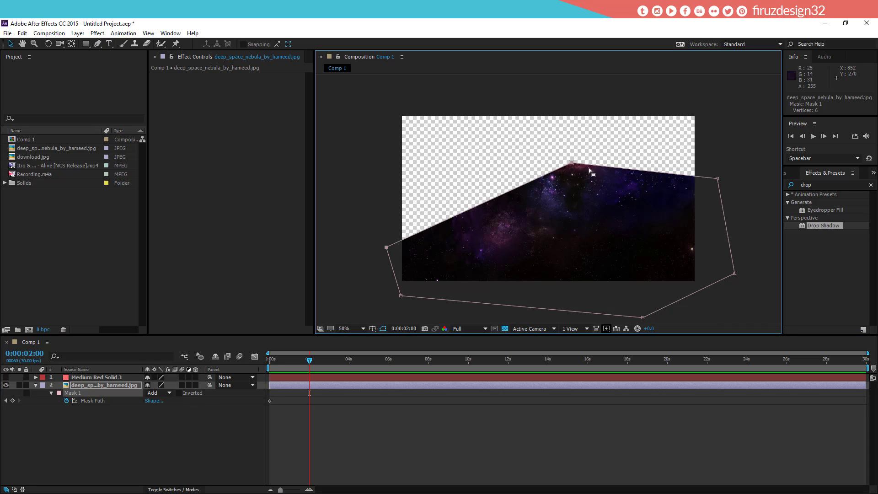
{"action": "left_click_drag", "start_coordinate": [572, 163], "coordinate": [590, 249]}
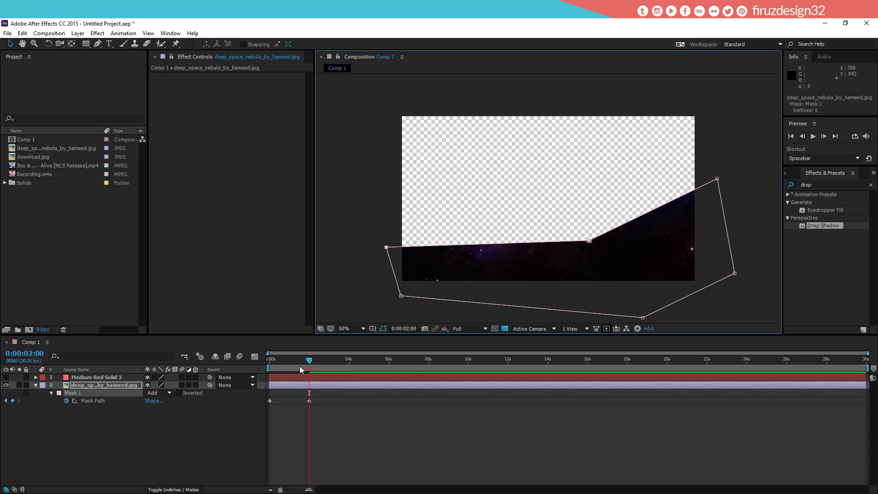
{"action": "left_click_drag", "start_coordinate": [309, 362], "coordinate": [264, 379]}
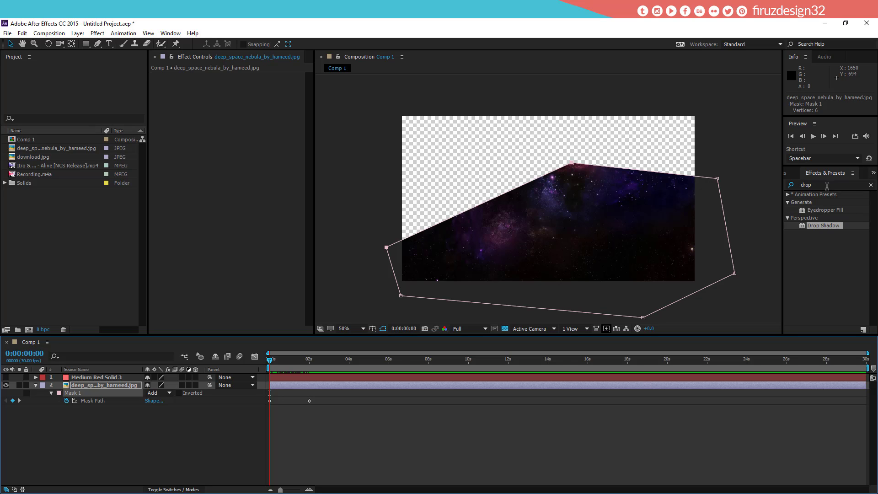
Find the Vegas effect and apply it to the masked nebula layer
{"action": "left_click", "coordinate": [828, 184]}
{"action": "type", "text": "v"}
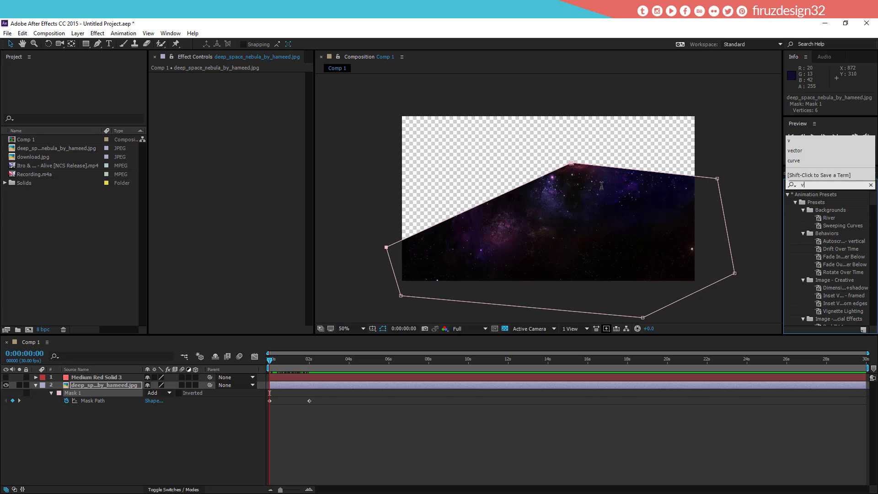
{"action": "type", "text": "ega"}
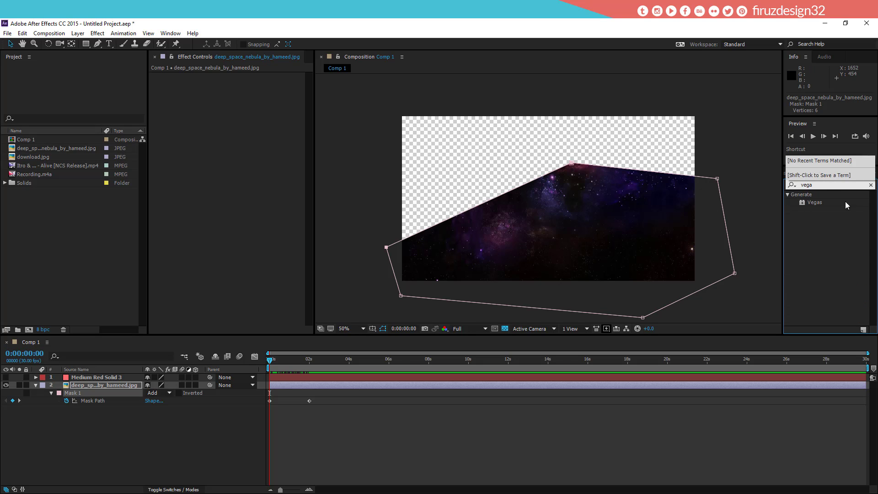
{"action": "double_click", "coordinate": [815, 203]}
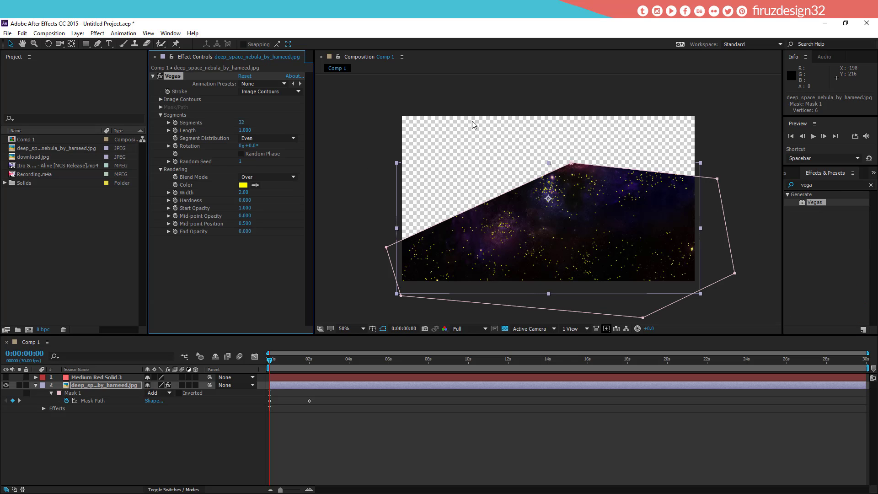
Set the Vegas Stroke option to Mask/Path, using Mask 1 as its path
{"action": "left_click", "coordinate": [256, 177]}
{"action": "left_click", "coordinate": [274, 91]}
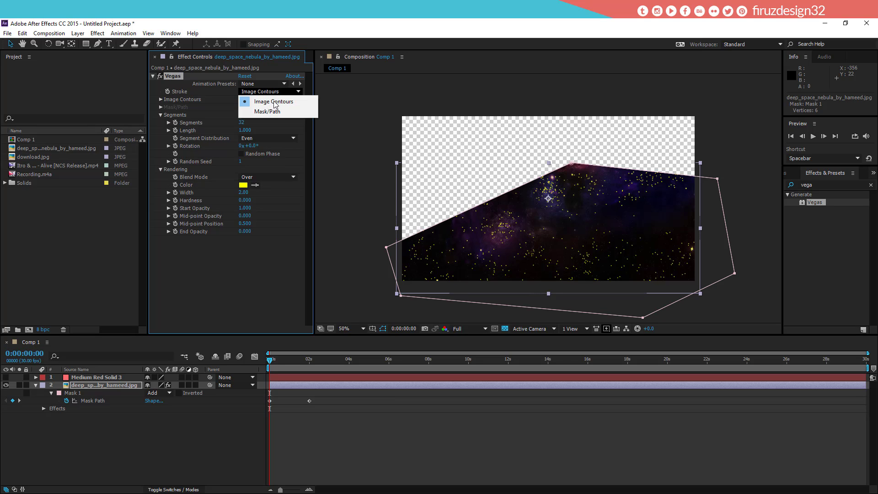
{"action": "left_click", "coordinate": [277, 113]}
{"action": "left_click", "coordinate": [276, 115]}
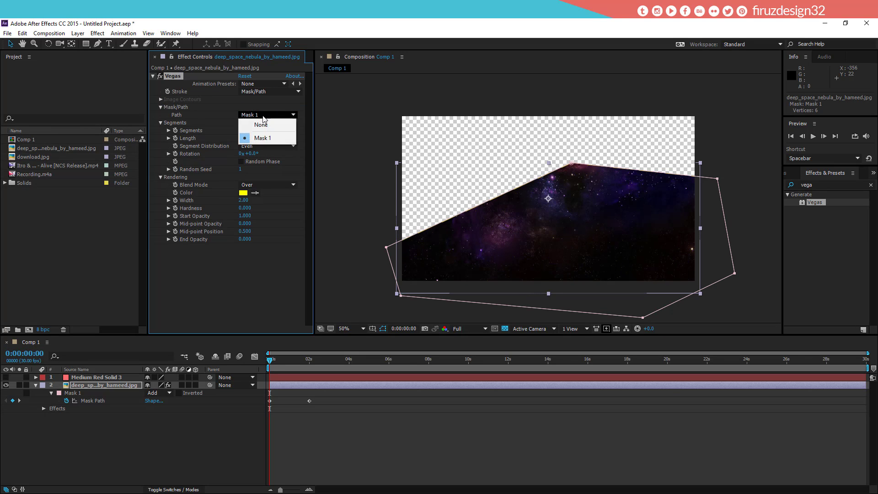
{"action": "left_click", "coordinate": [263, 294]}
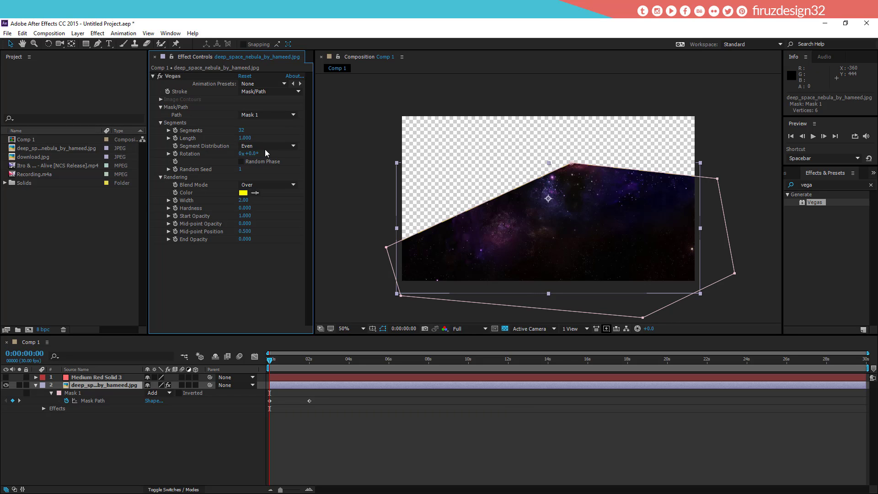
Raise the Vegas effect's Segments to 114 and its Width to 19.50
{"action": "left_click_drag", "start_coordinate": [238, 131], "coordinate": [279, 132]}
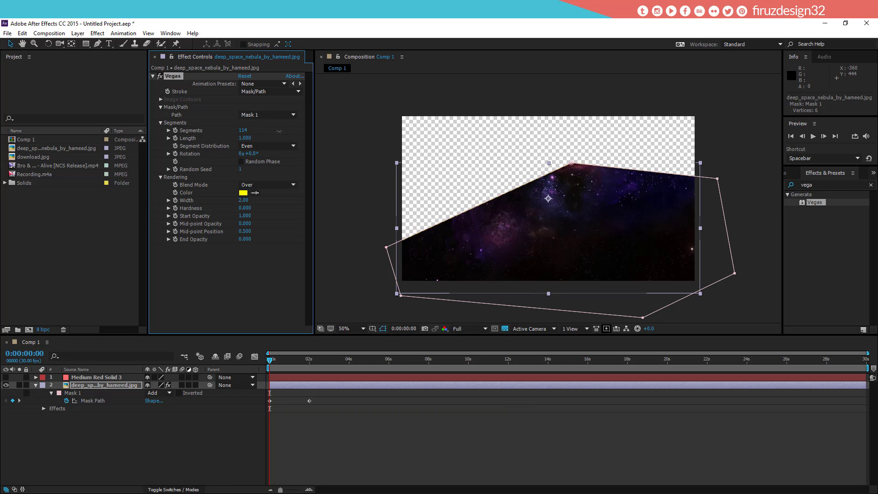
{"action": "left_click", "coordinate": [384, 329]}
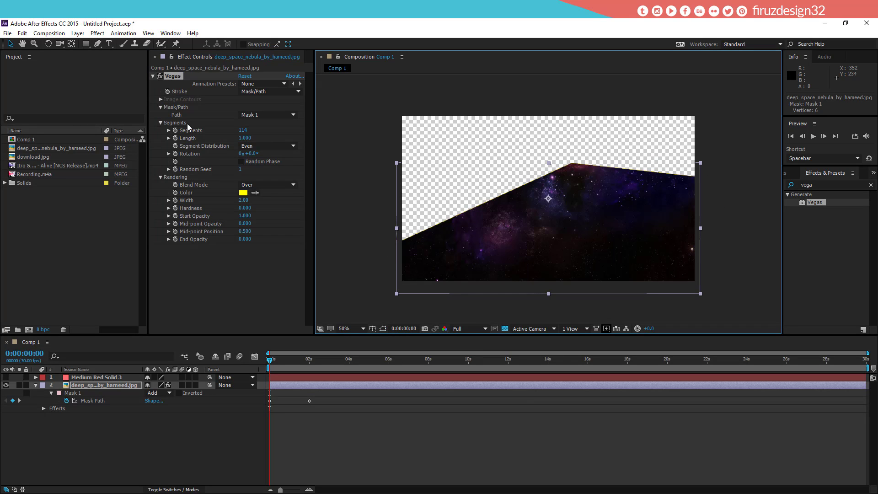
{"action": "mouse_move", "coordinate": [243, 200]}
{"action": "left_mouse_down"}
{"action": "mouse_move", "coordinate": [391, 194]}
{"action": "mouse_move", "coordinate": [330, 207]}
{"action": "left_mouse_up"}
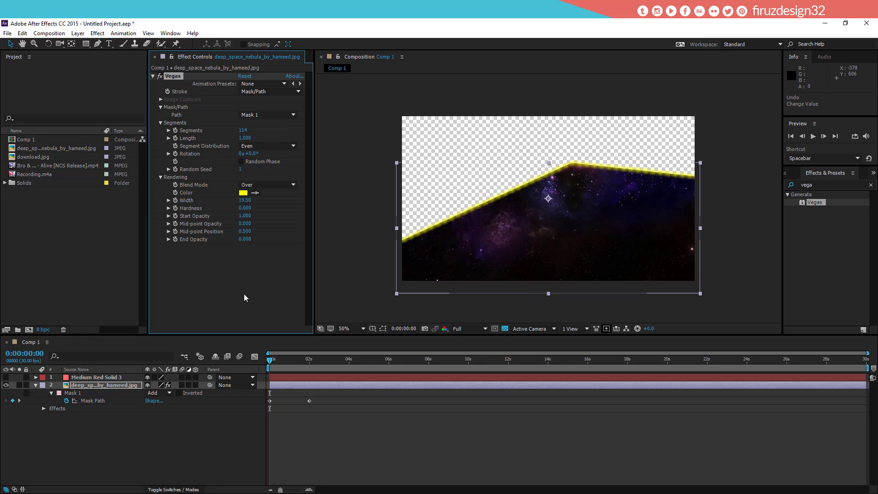
Remove the Vegas effect and Mask 1 from the nebula layer
{"action": "key", "text": "Delete"}
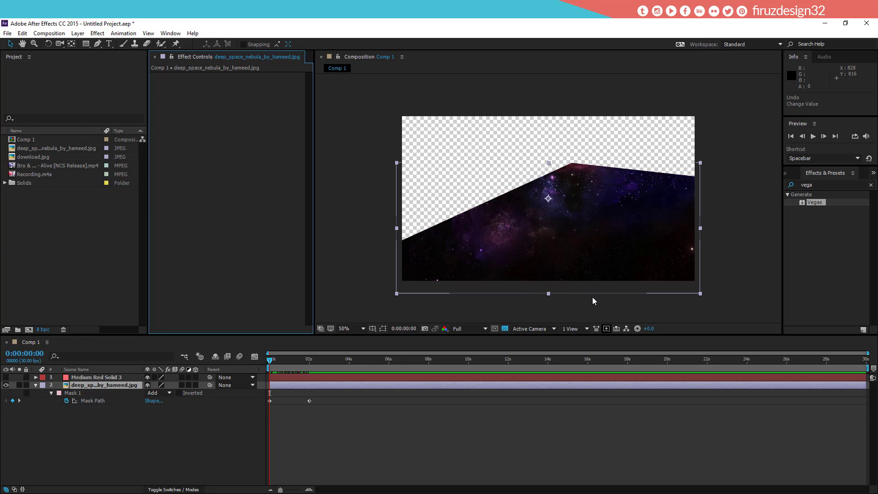
{"action": "left_click", "coordinate": [620, 243]}
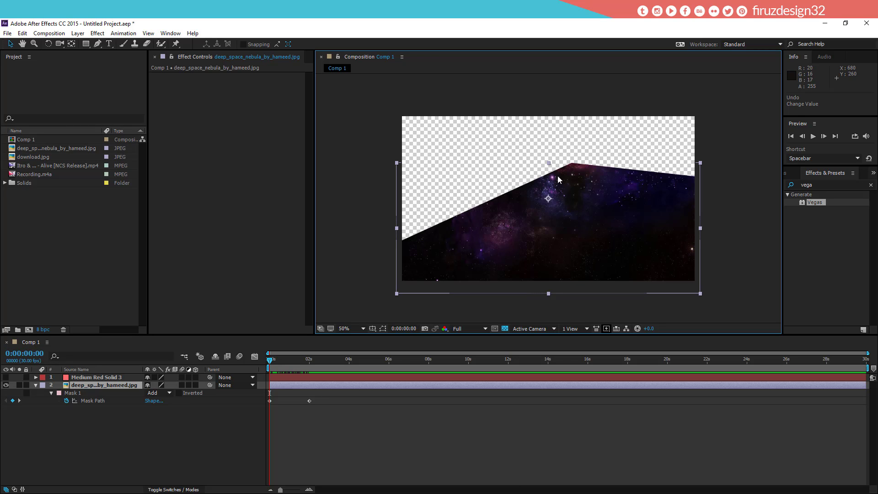
{"action": "left_click", "coordinate": [88, 393]}
{"action": "key", "text": "Delete"}
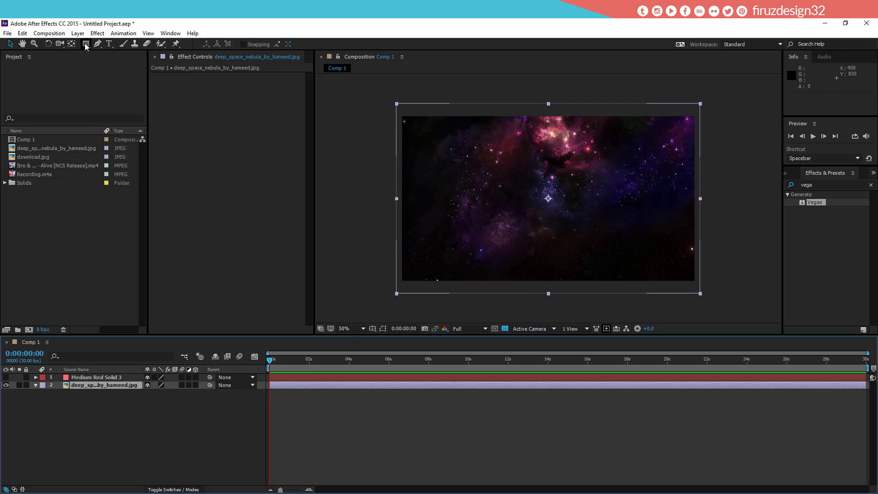
With no layer selected, draw an open five-point Pen path around the outside of the composition frame as a new shape layer
{"action": "left_click", "coordinate": [98, 44]}
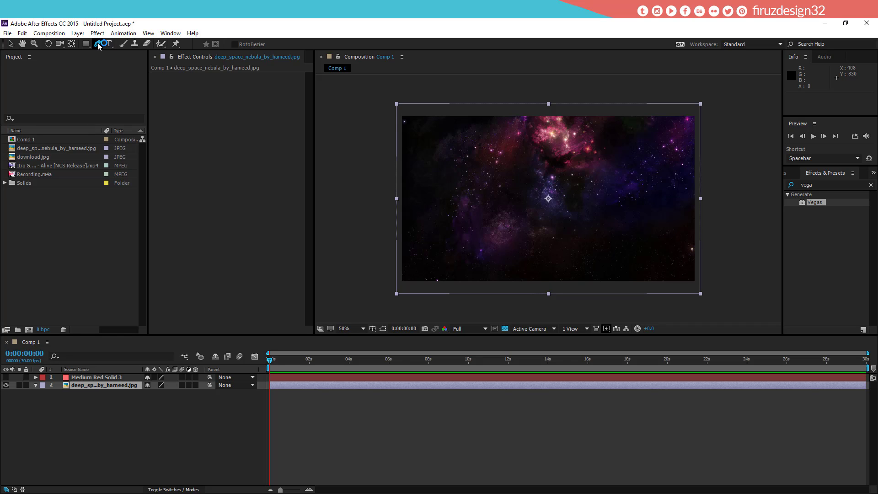
{"action": "key", "text": "ctrl+shift+a"}
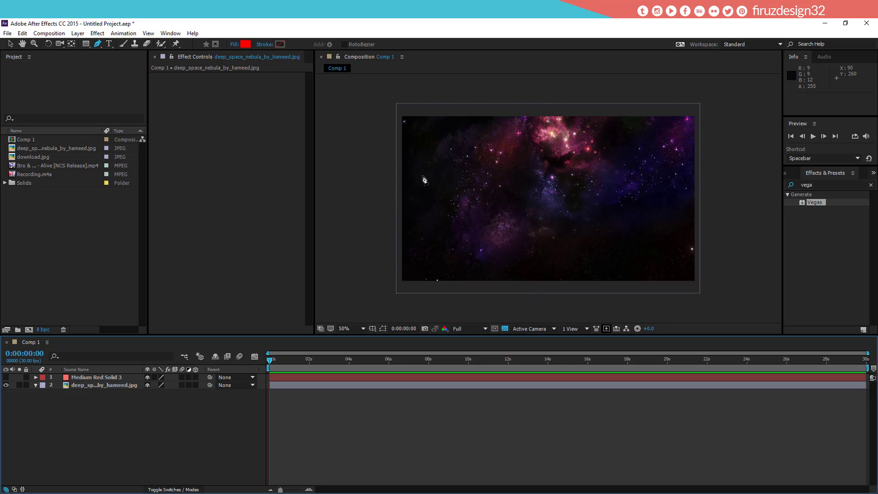
{"action": "left_click", "coordinate": [379, 221]}
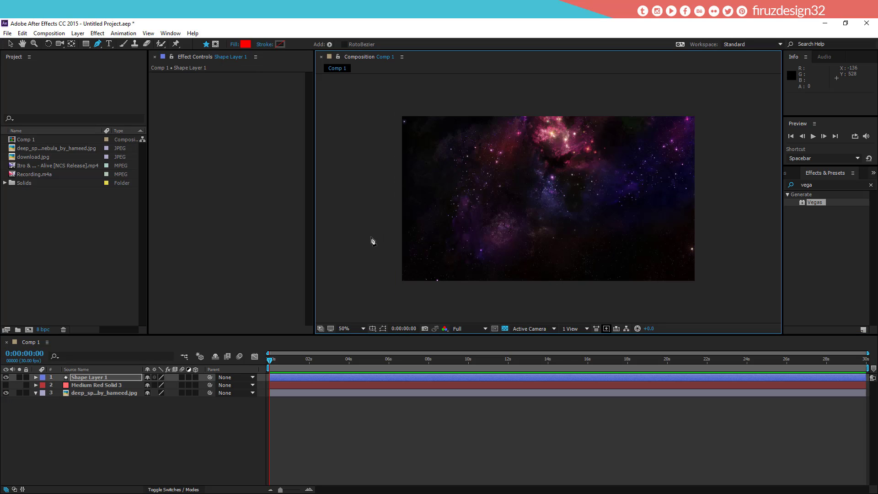
{"action": "left_click", "coordinate": [371, 237]}
{"action": "left_click", "coordinate": [537, 307]}
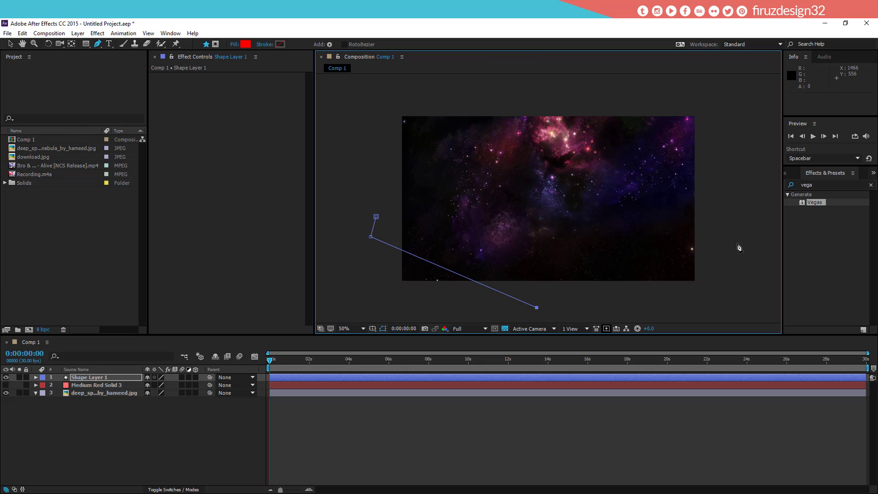
{"action": "left_click", "coordinate": [733, 272]}
{"action": "left_click", "coordinate": [653, 96]}
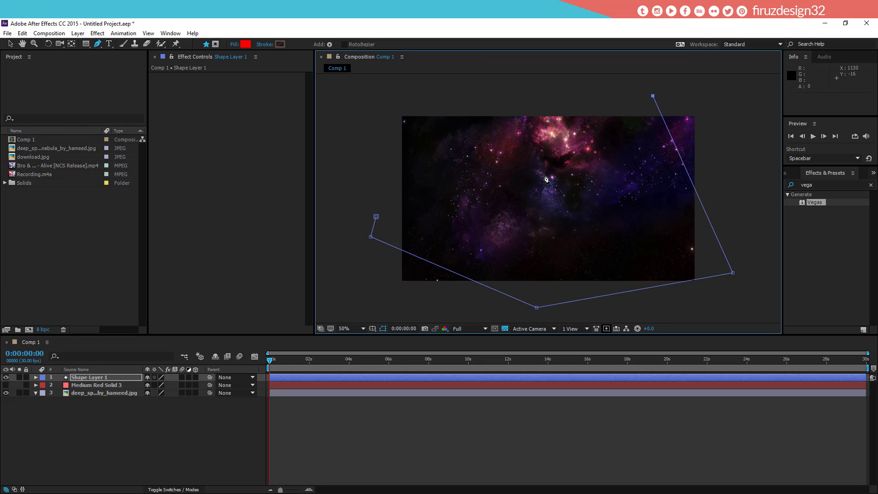
Turn off the new shape's fill and give it a yellow F0FF00 stroke
{"action": "left_click", "coordinate": [246, 44], "text": "alt"}
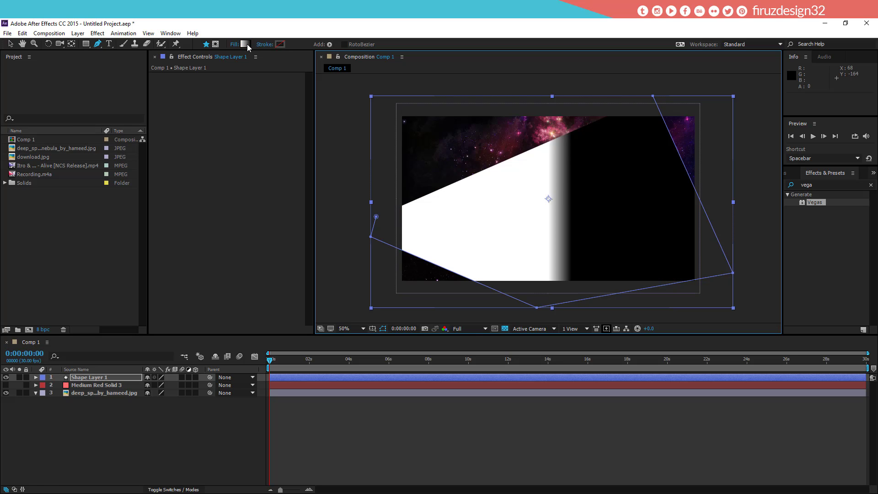
{"action": "left_click", "coordinate": [281, 45]}
{"action": "left_click", "coordinate": [285, 111]}
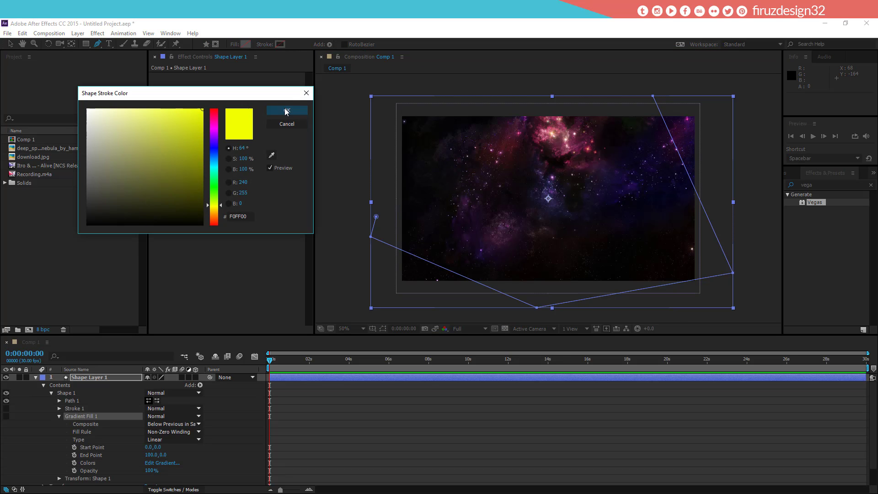
Expand Path 1 of Shape 1 and add a keyframe for its Path property at 0:00:00:00
{"action": "left_click", "coordinate": [51, 393]}
{"action": "left_click", "coordinate": [51, 394]}
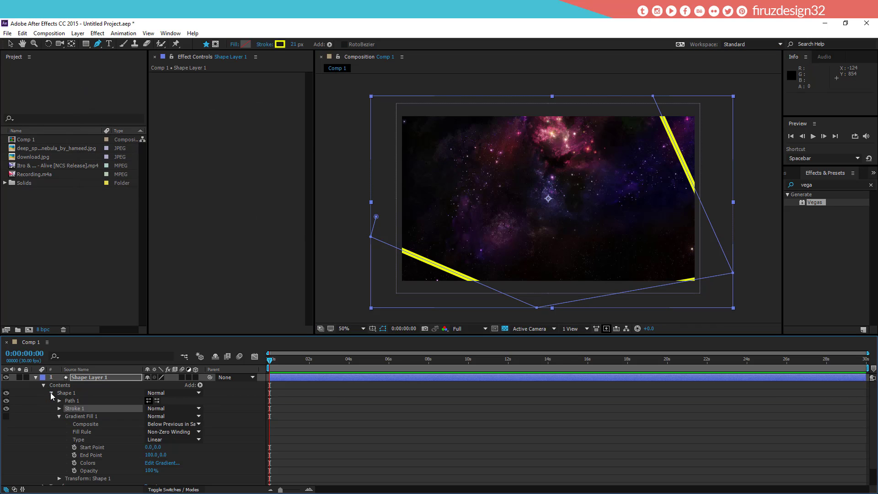
{"action": "left_click", "coordinate": [59, 417]}
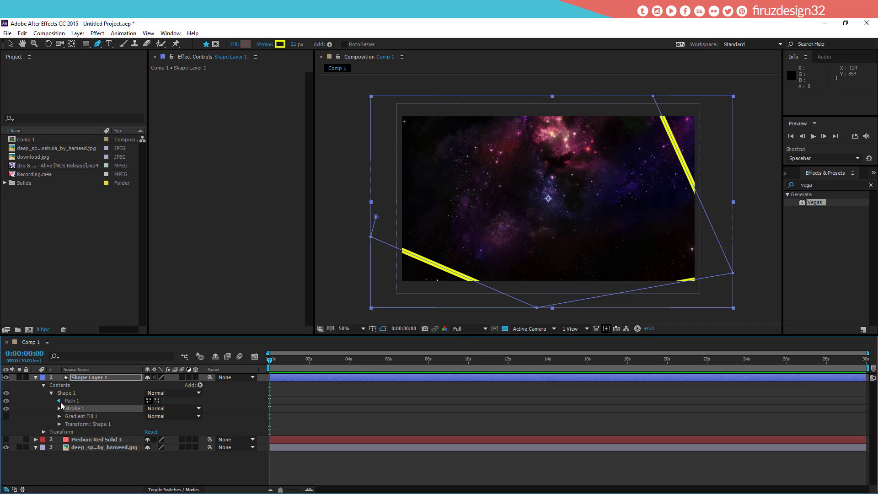
{"action": "left_click", "coordinate": [59, 401]}
{"action": "left_click", "coordinate": [89, 409]}
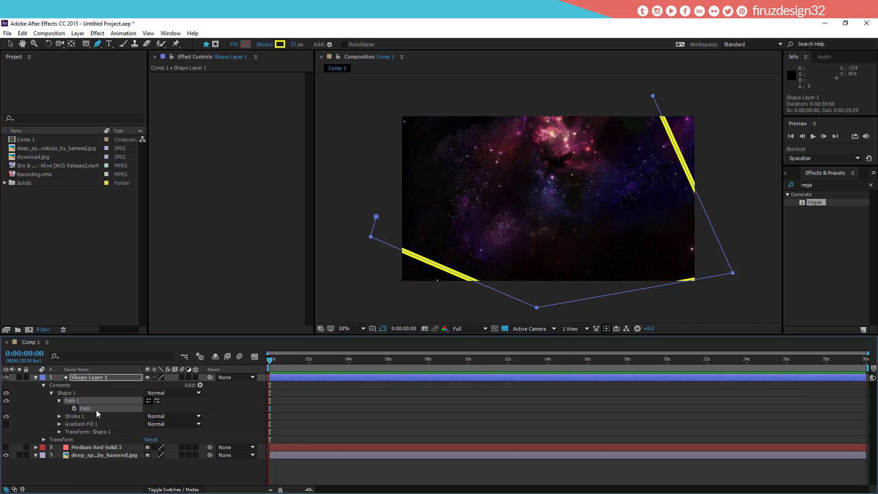
{"action": "left_click", "coordinate": [74, 408]}
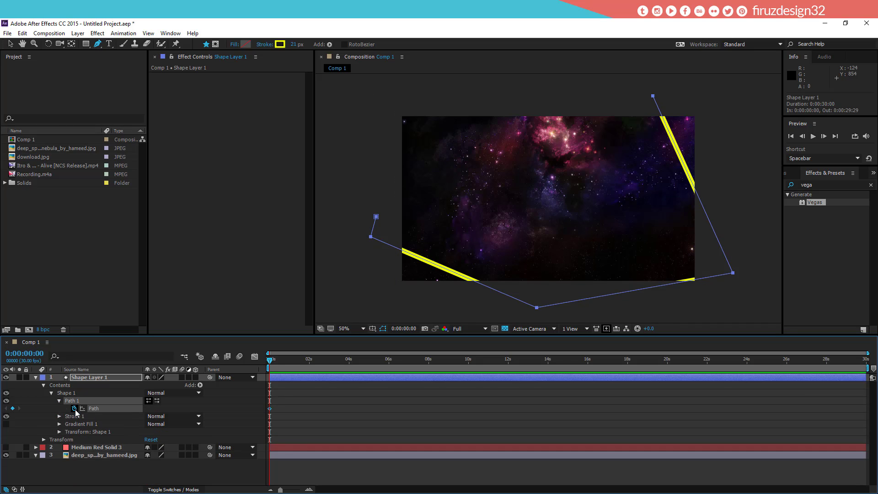
At 0:00:03:24, move the path's lowest vertex up into the frame to about 332, 220 to keyframe the Path
{"action": "left_click", "coordinate": [346, 360]}
{"action": "left_click", "coordinate": [10, 44]}
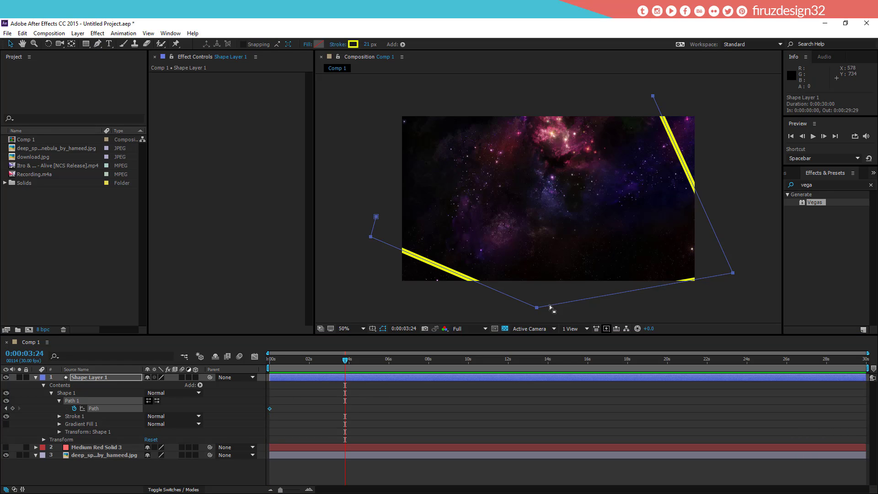
{"action": "left_click", "coordinate": [537, 308]}
{"action": "left_click_drag", "start_coordinate": [537, 308], "coordinate": [553, 216]}
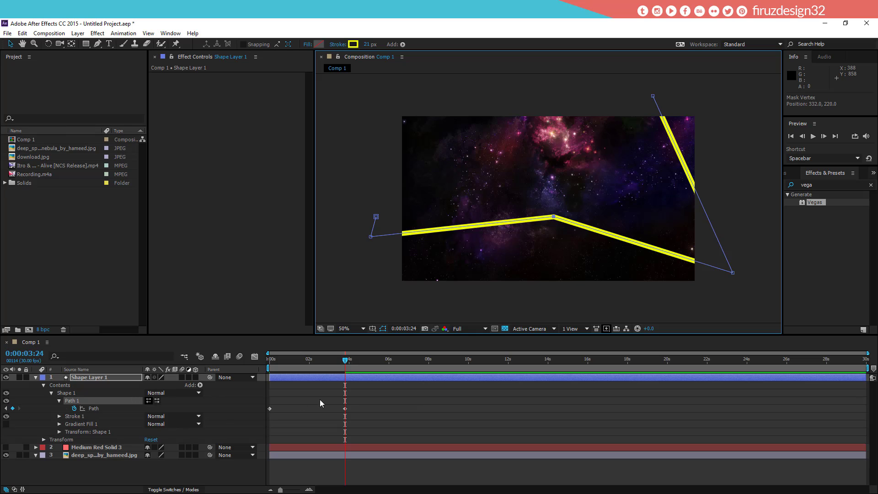
At 0:00:10:28, move the same vertex down and left to about 222, 274 to add another Path keyframe
{"action": "mouse_move", "coordinate": [344, 363]}
{"action": "left_mouse_down"}
{"action": "mouse_move", "coordinate": [270, 364]}
{"action": "mouse_move", "coordinate": [349, 362]}
{"action": "left_mouse_up"}
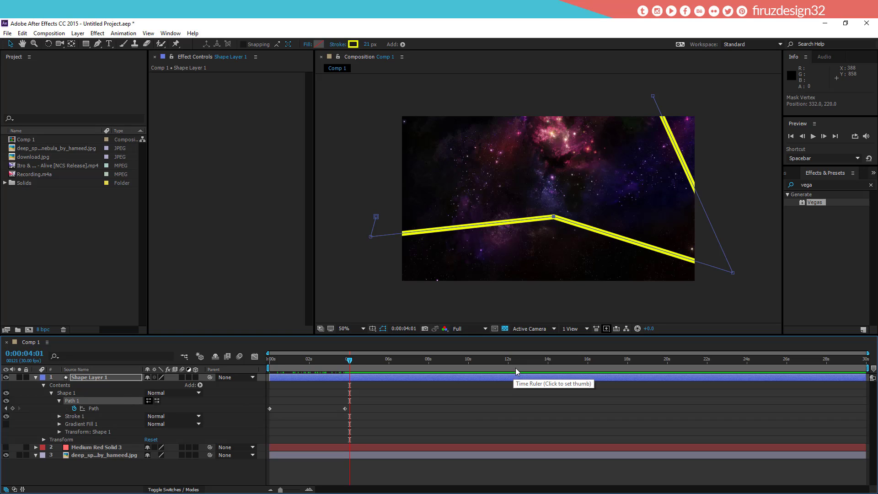
{"action": "left_click", "coordinate": [487, 361]}
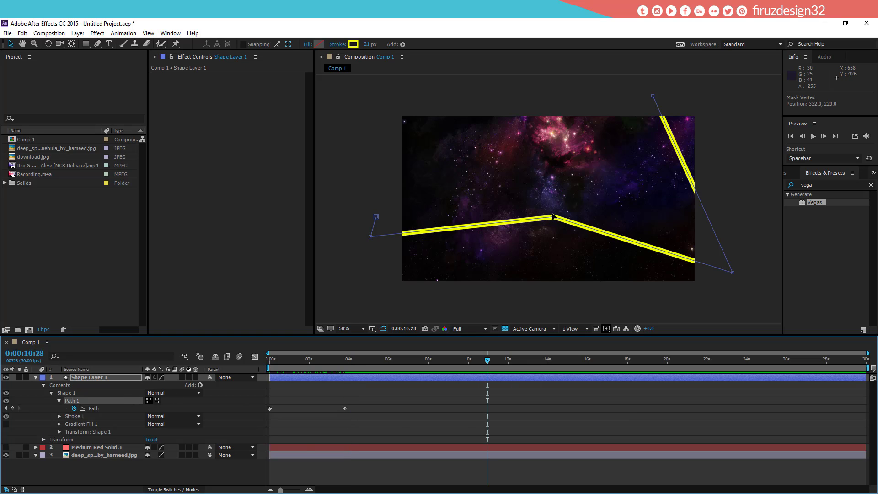
{"action": "mouse_move", "coordinate": [554, 216]}
{"action": "left_mouse_down"}
{"action": "mouse_move", "coordinate": [519, 257]}
{"action": "mouse_move", "coordinate": [504, 242]}
{"action": "left_mouse_up"}
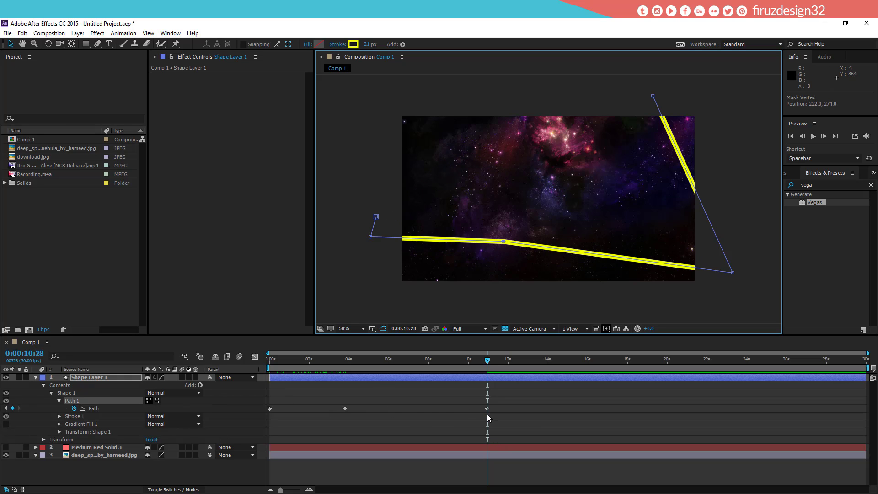
Switch to the Course Outlet document in Google Docs and review the course topics following item 13
{"action": "left_click", "coordinate": [371, 362]}
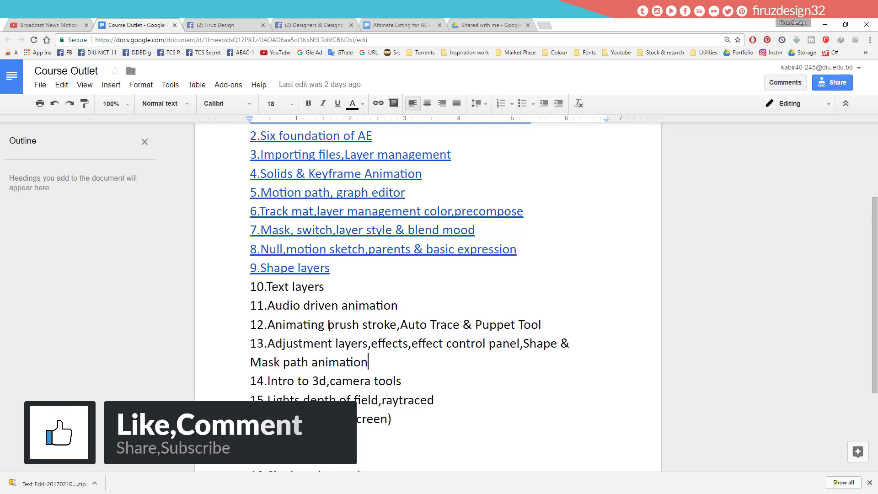
{"action": "scroll", "coordinate": [376, 368], "scroll_direction": "down", "scroll_amount": 1}
{"action": "scroll", "coordinate": [376, 368], "scroll_direction": "down", "scroll_amount": 3}
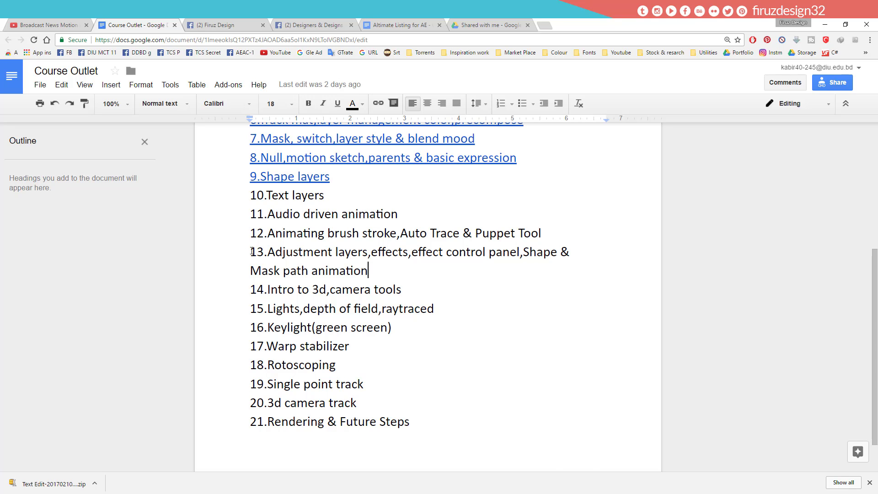
Switch to YouTube, open the Firuz Design channel from the Broadcast News video and subscribe to it
{"action": "left_click", "coordinate": [46, 25]}
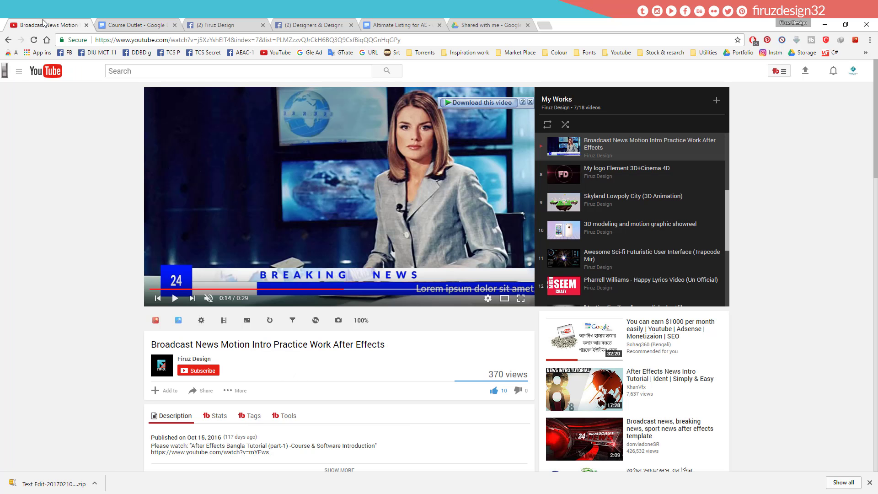
{"action": "left_click", "coordinate": [201, 359]}
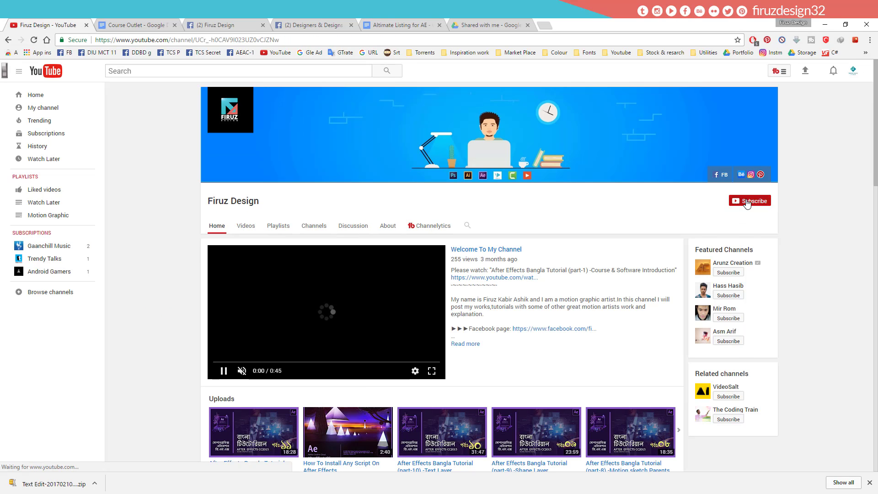
{"action": "left_click", "coordinate": [747, 202]}
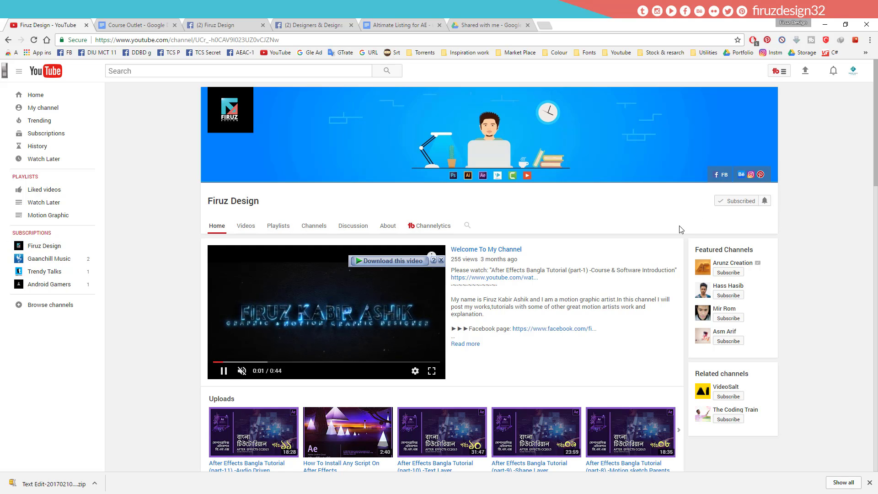
Enable all notifications for the Firuz Design channel and save the setting
{"action": "left_click", "coordinate": [764, 201]}
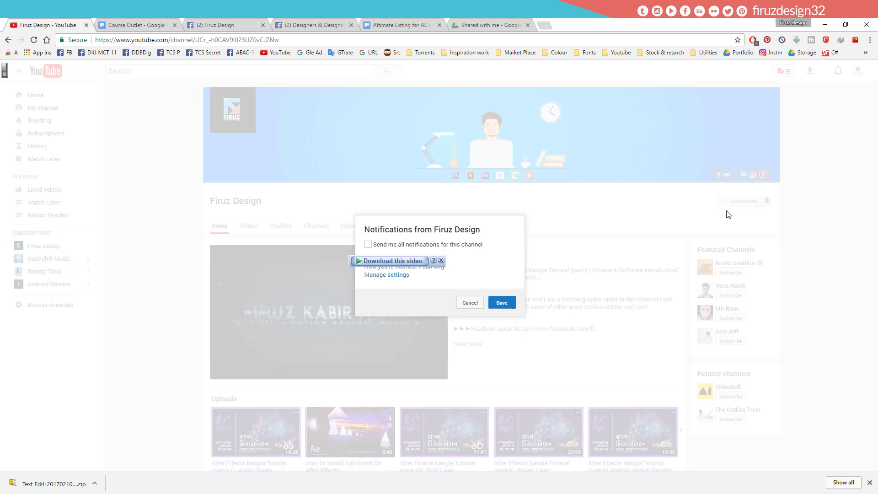
{"action": "left_click", "coordinate": [407, 245]}
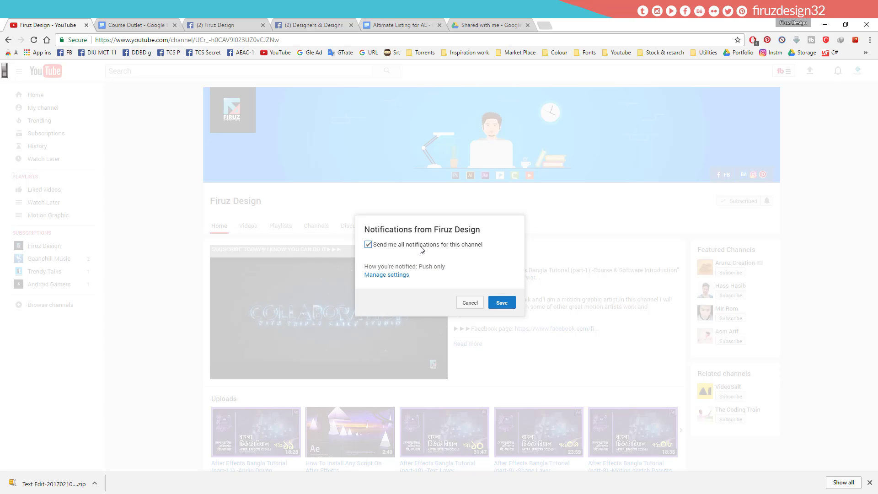
{"action": "left_click", "coordinate": [506, 303]}
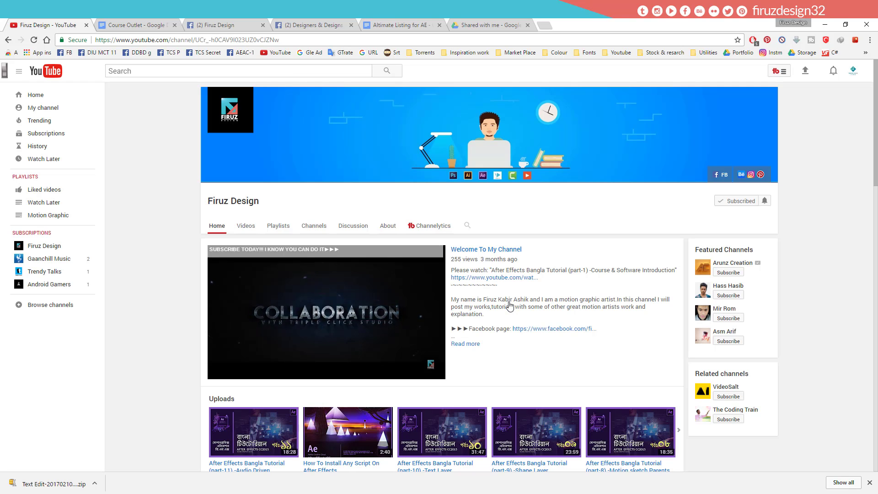
Pause the channel trailer and look over the Uploads and After Effects Bangla Tutorial(Basic) videos
{"action": "left_click", "coordinate": [315, 320]}
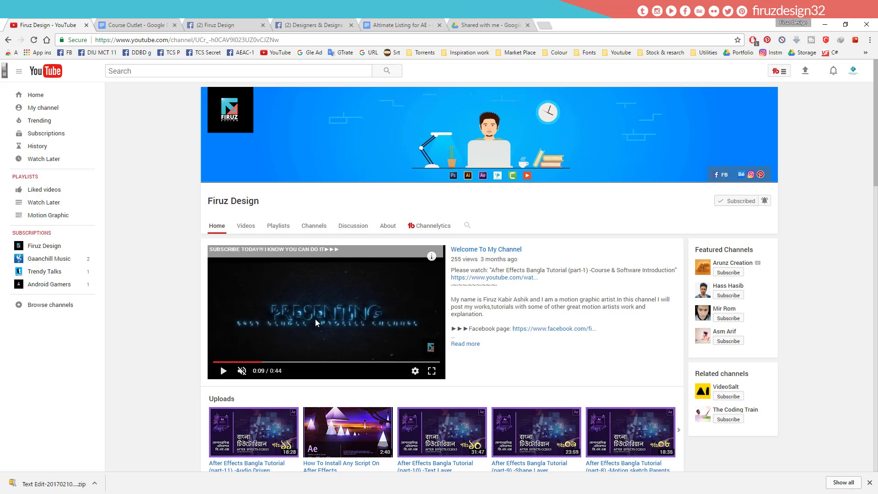
{"action": "scroll", "coordinate": [196, 276], "scroll_direction": "down", "scroll_amount": 3}
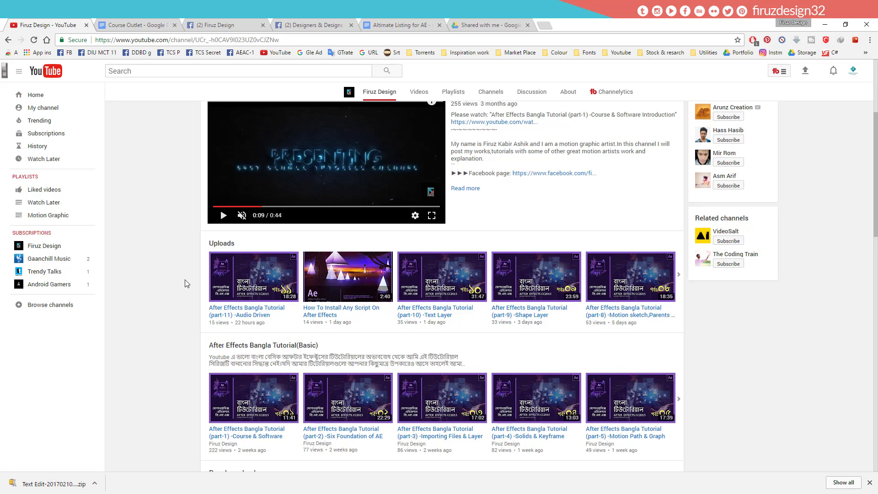
{"action": "scroll", "coordinate": [185, 284], "scroll_direction": "up", "scroll_amount": 1}
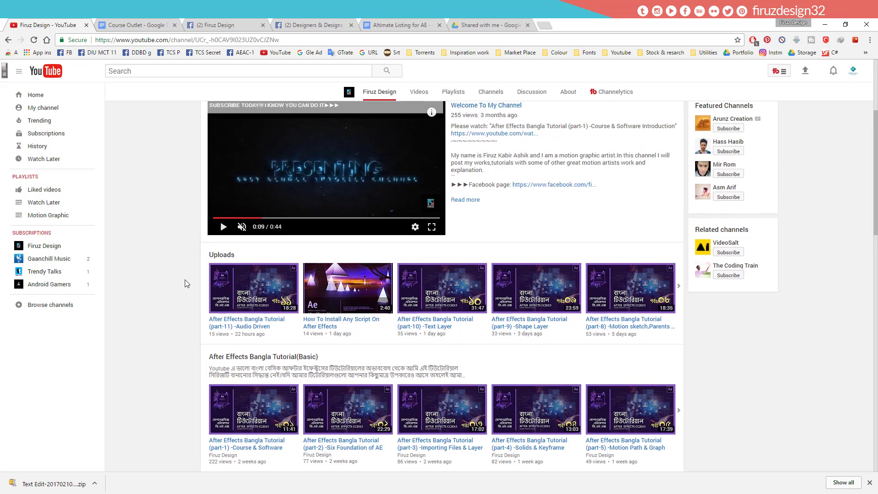